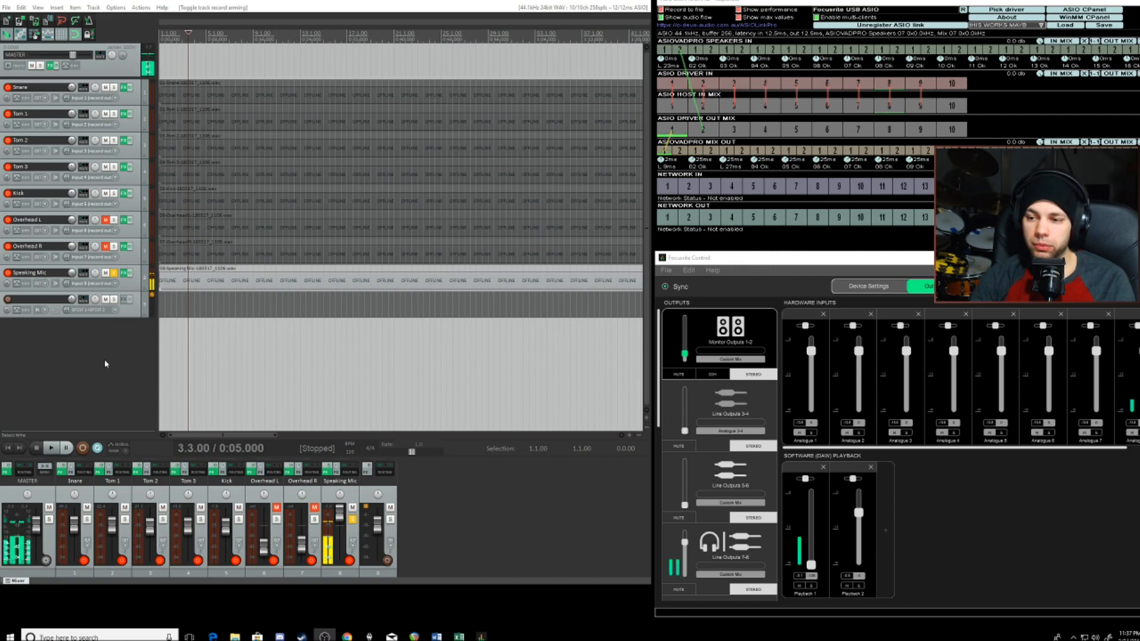
left_click(1016, 517)
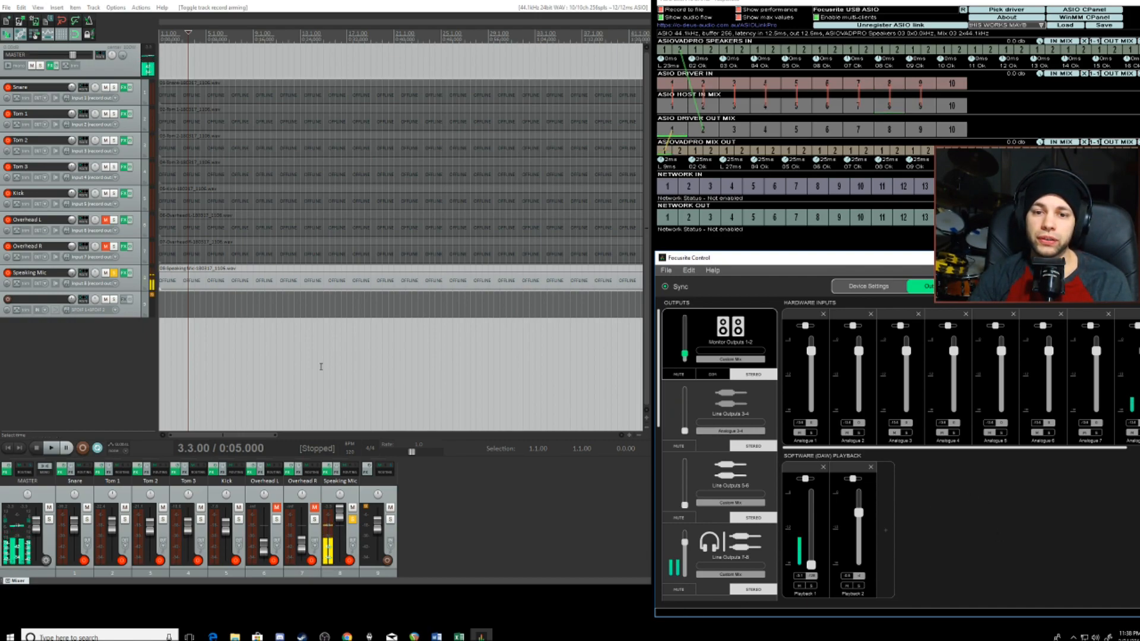
left_click(221, 369)
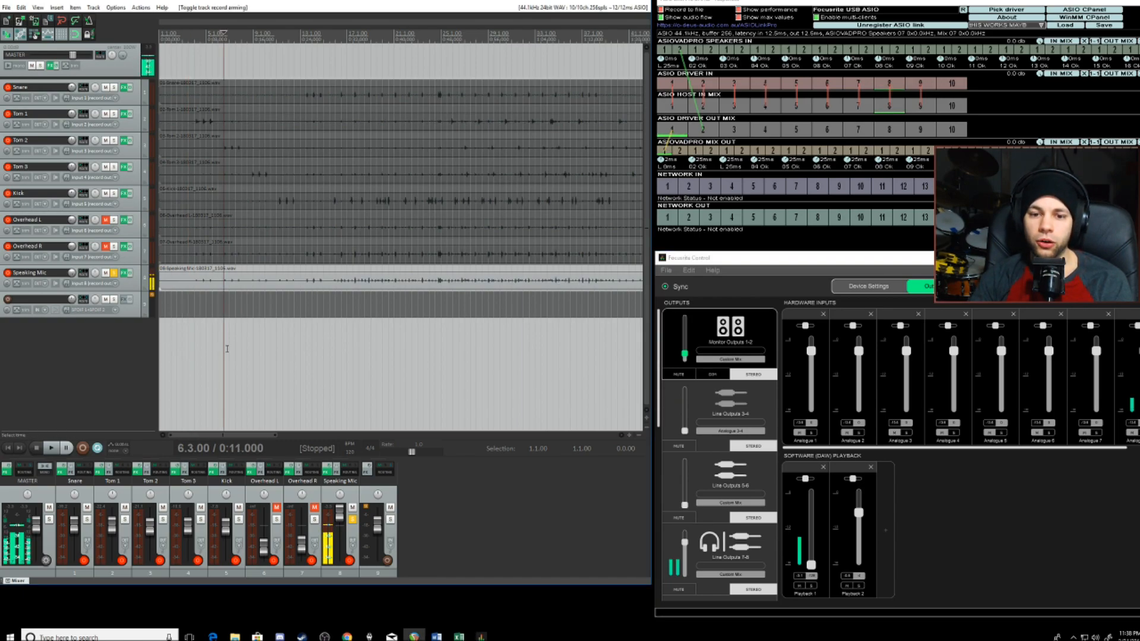
left_click(200, 327)
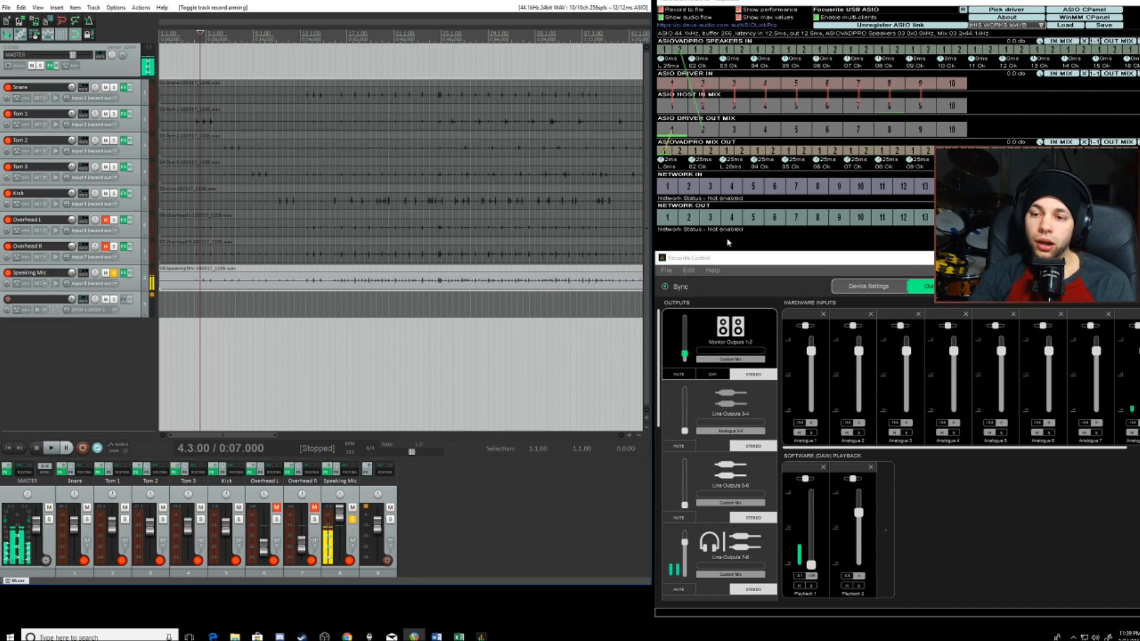
left_click(177, 348)
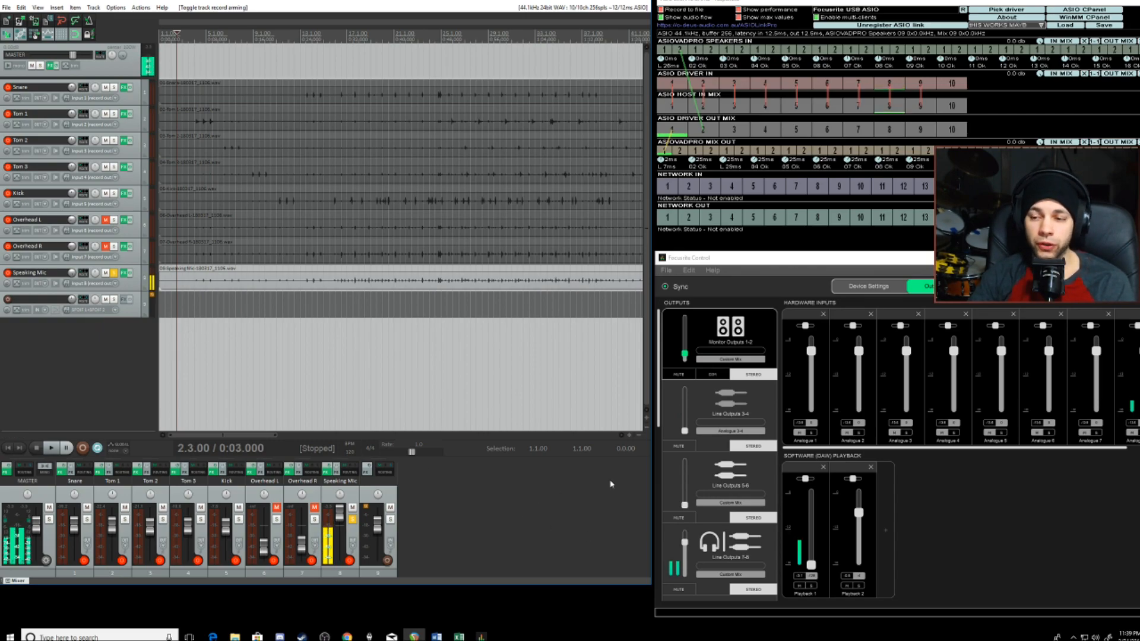
Step: Review the Scarlett 18i20's sample rate and clock source options in the device settings, and return to the output routing
left_click(849, 288)
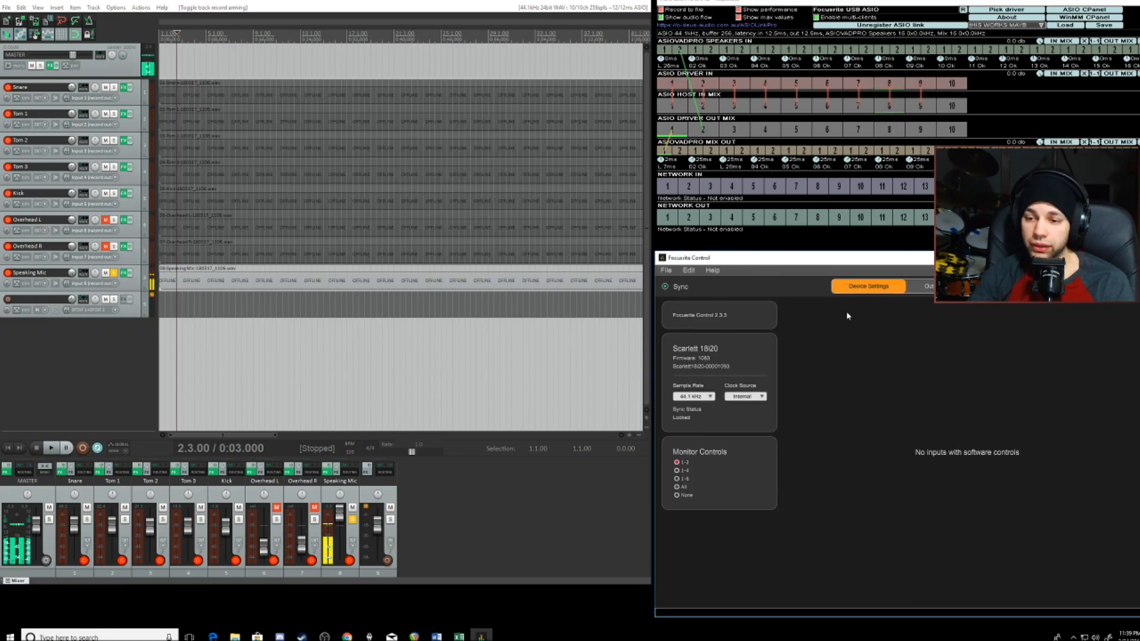
left_click(712, 396)
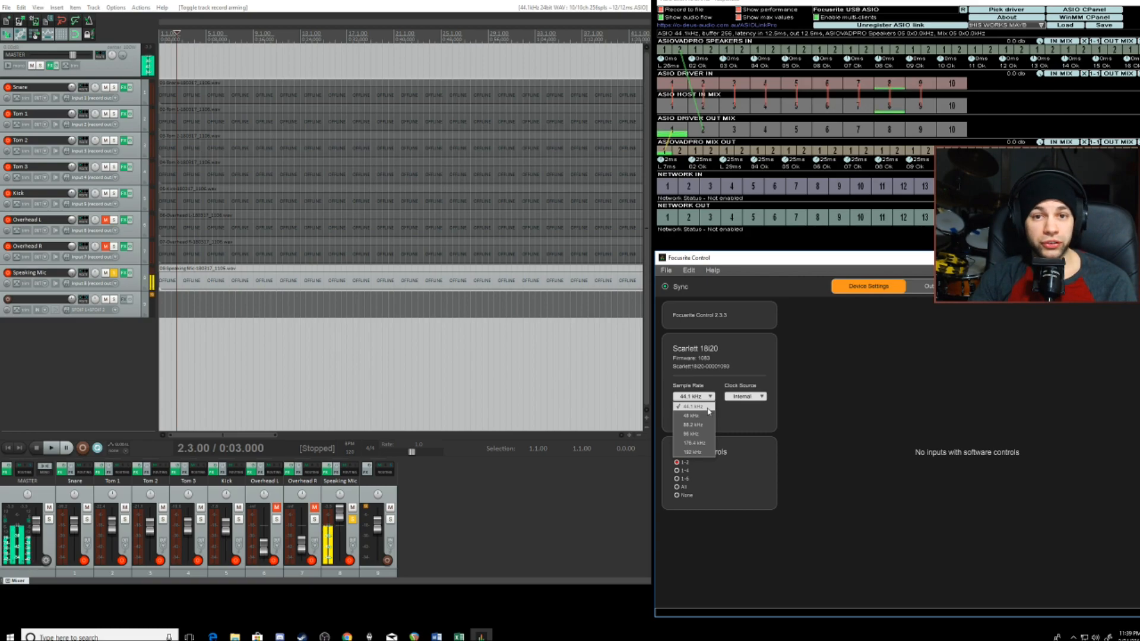
left_click(854, 412)
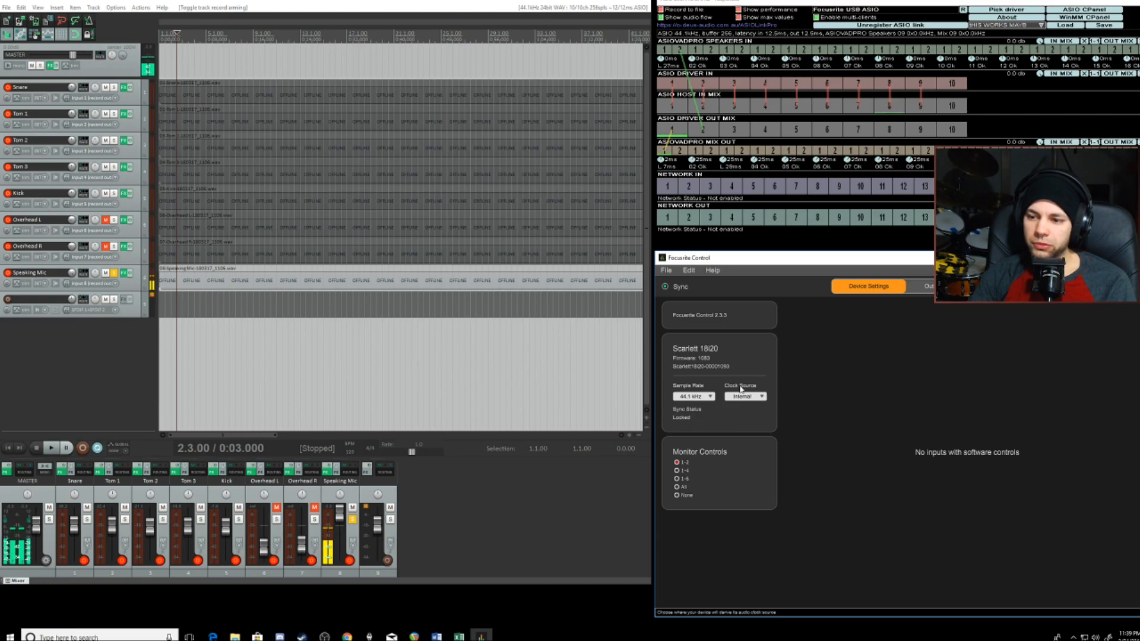
left_click(763, 395)
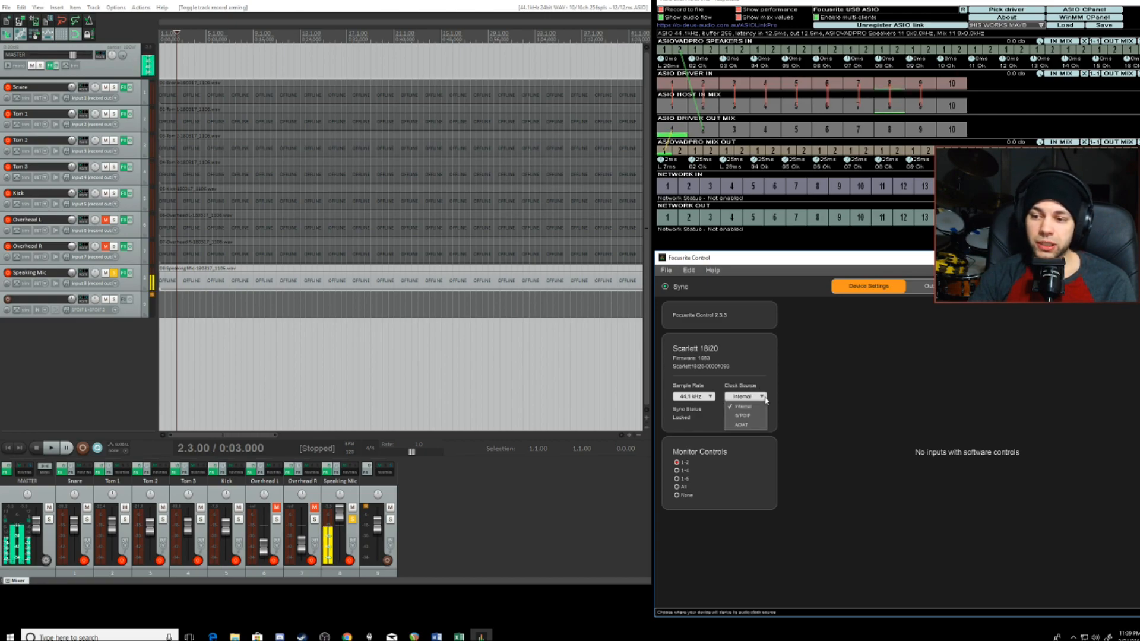
left_click(824, 393)
left_click(925, 286)
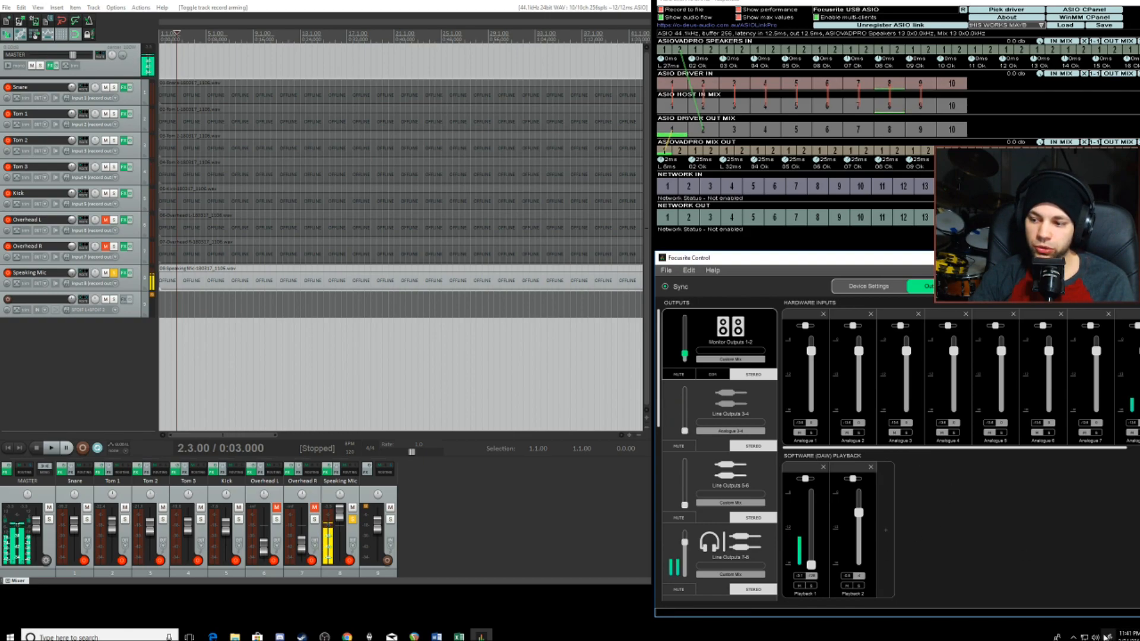
Step: Check the default Windows playback device in the system volume control
right_click(1098, 638)
left_click(1098, 637)
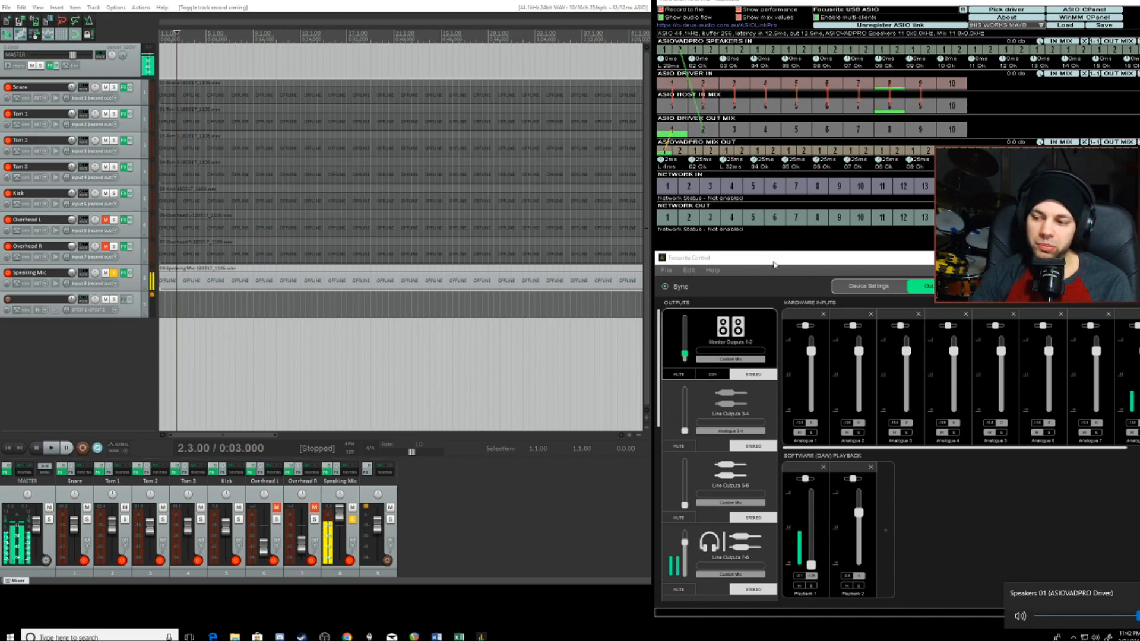
left_click(993, 510)
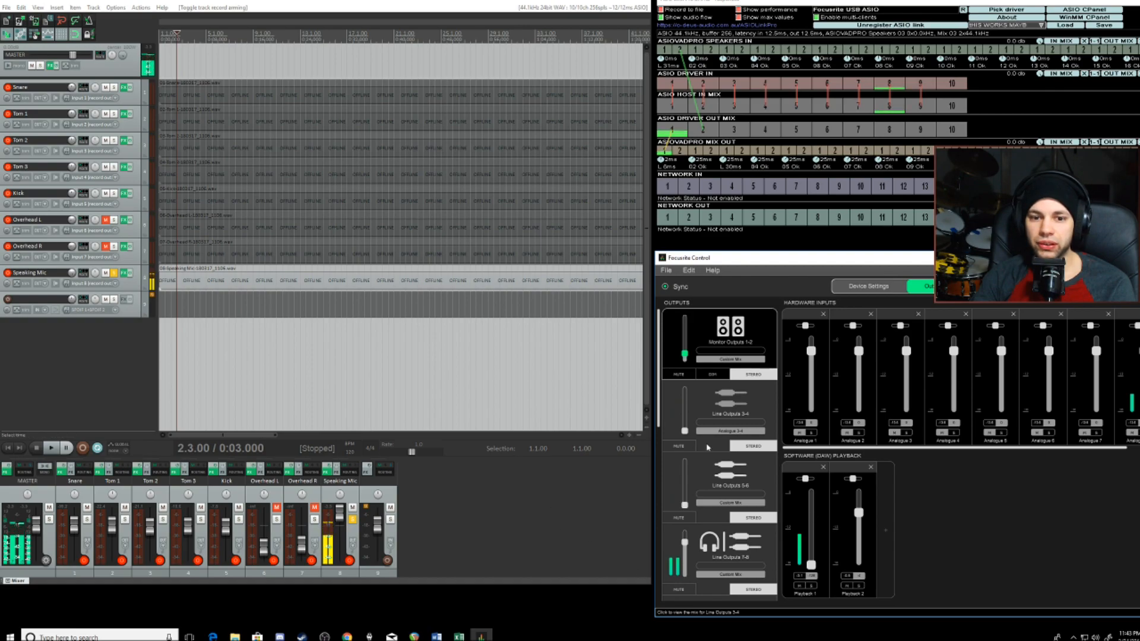
left_click(143, 358)
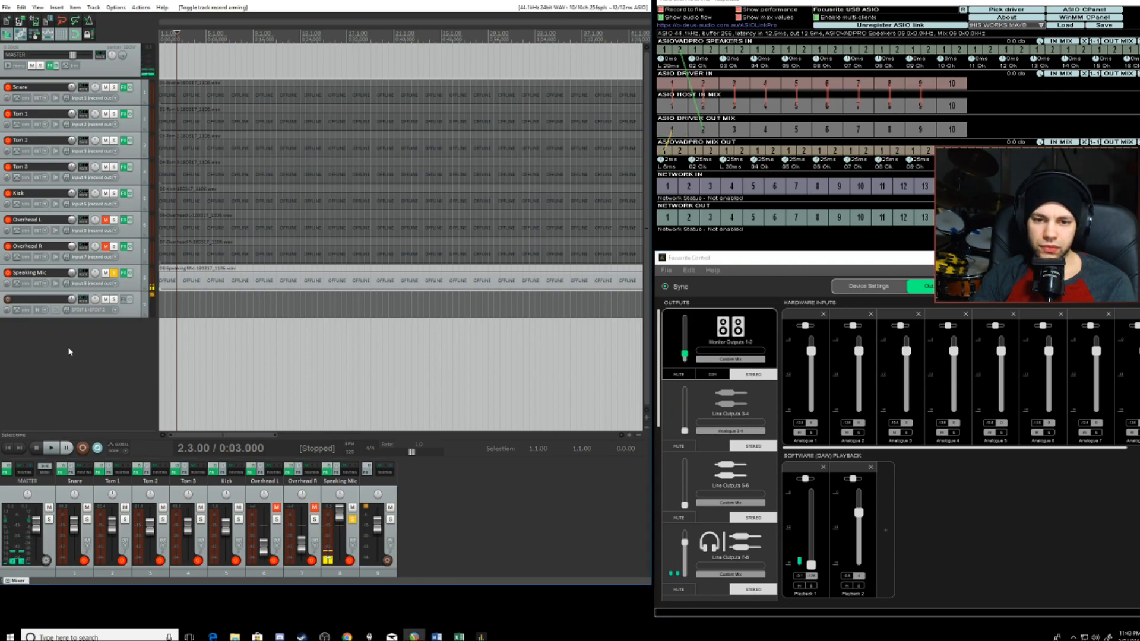
left_click(172, 336)
left_click(183, 337)
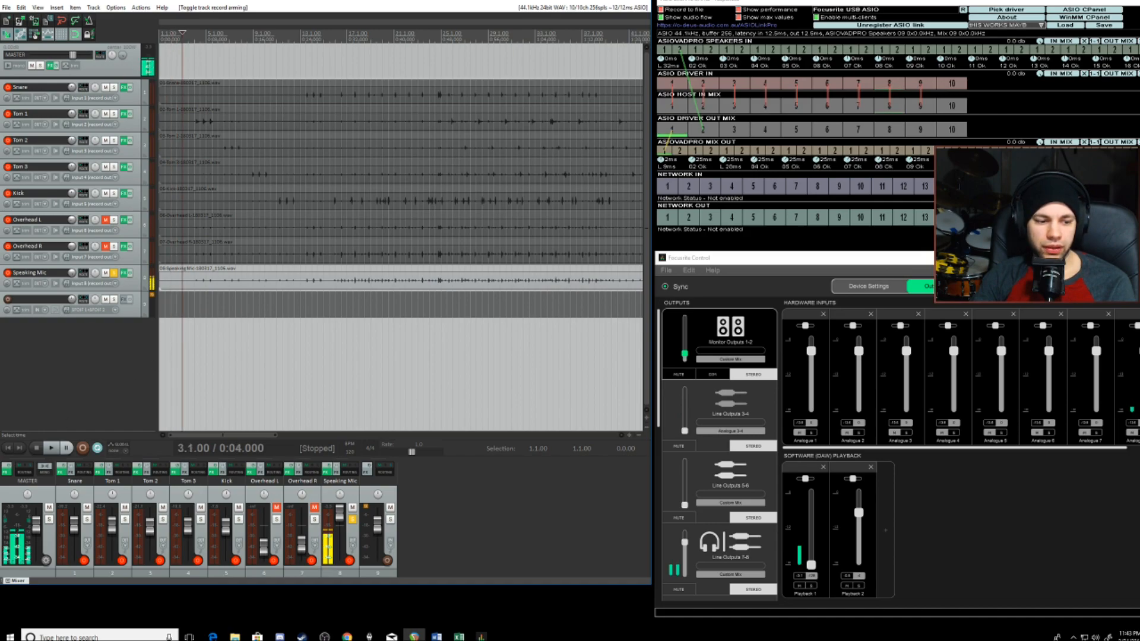
Step: Search Windows for "asio", launch ASIO Link Pro Tool and place its window over the REAPER timeline
left_click(129, 637)
type("asio")
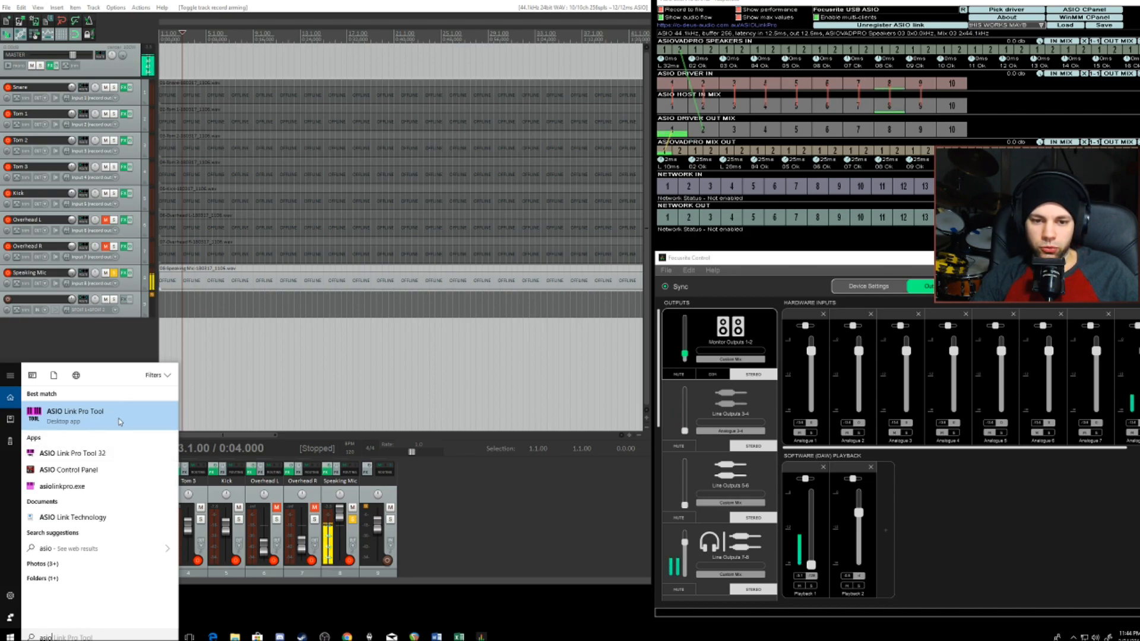
left_click(119, 422)
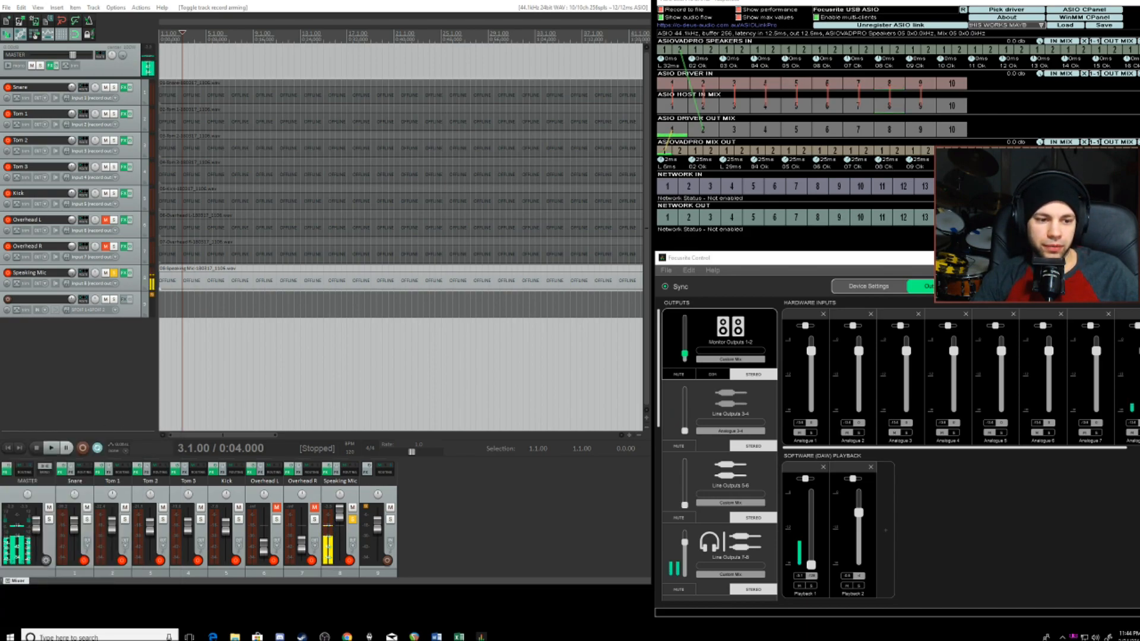
left_click_drag(0, 324, 295, 334)
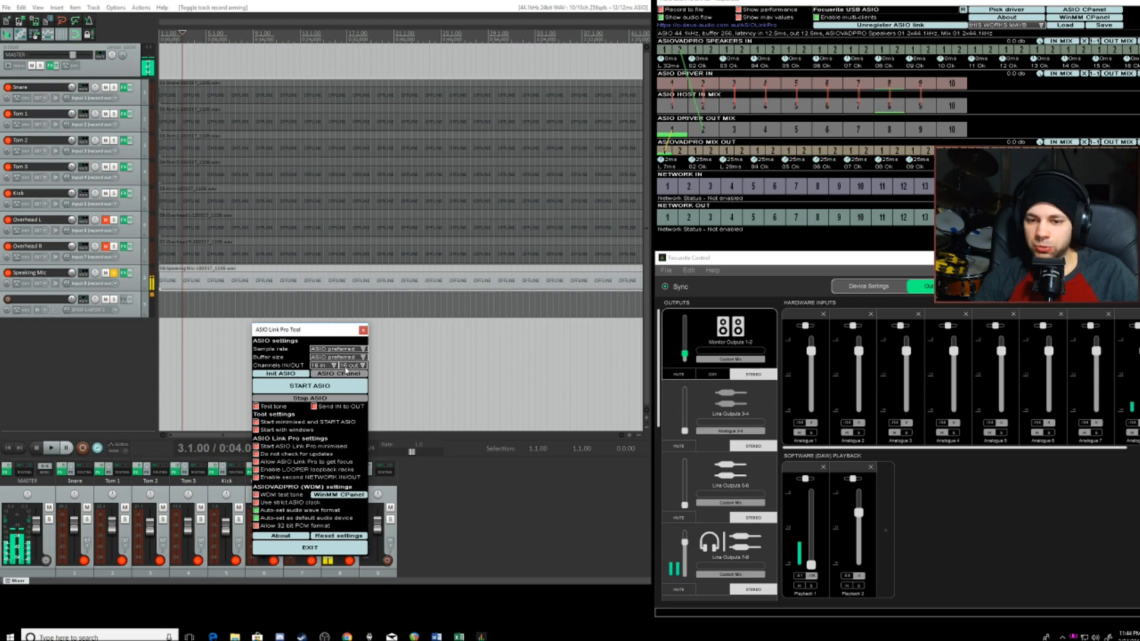
Step: Examine the available input channel counts in ASIO Link Pro Tool without changing the selection
left_click(334, 366)
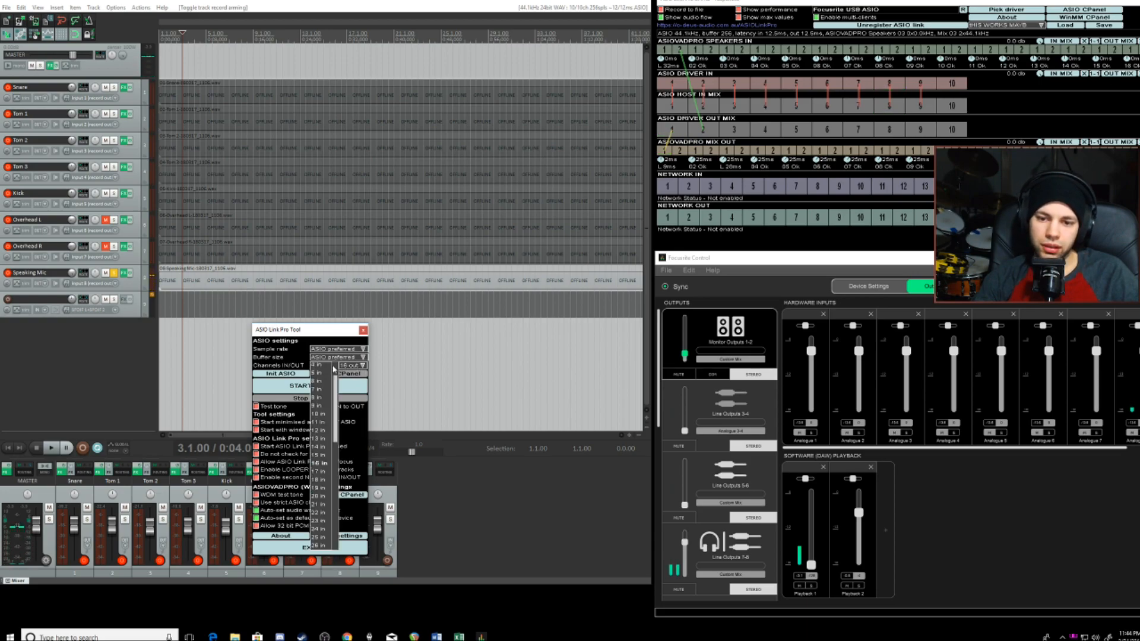
mouse_move(333, 377)
left_mouse_down()
mouse_move(346, 538)
mouse_move(354, 441)
mouse_move(342, 387)
left_mouse_up()
left_click(443, 477)
left_click(491, 518)
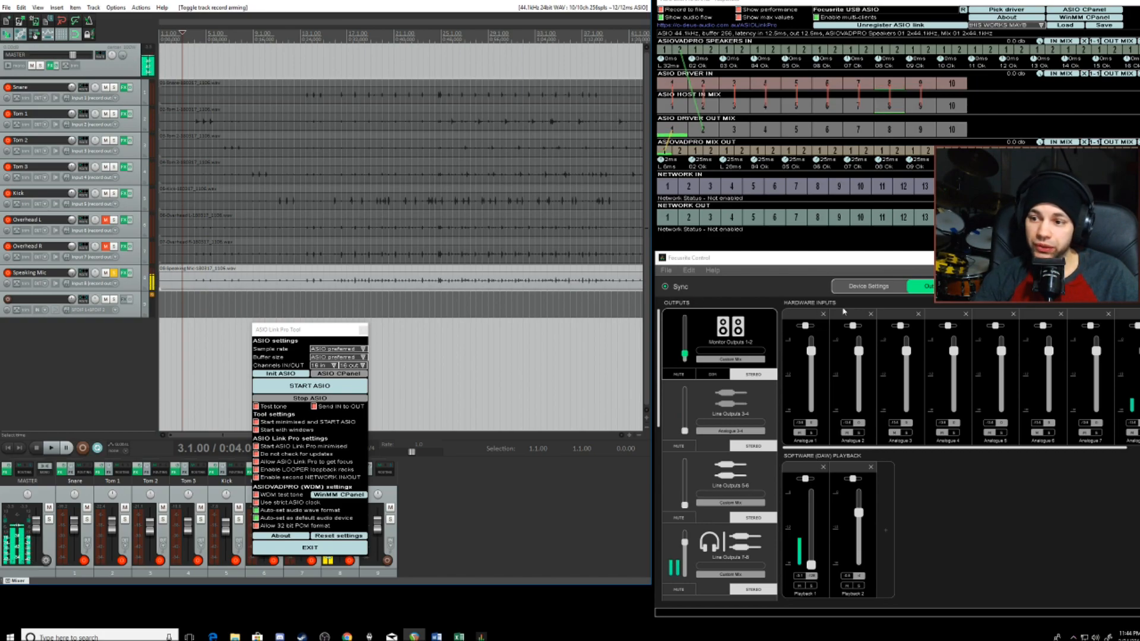
Step: Compare the Scarlett's sample rate in its device settings with ASIO Link Pro Tool's sample rate options, and close the tool
left_click(869, 288)
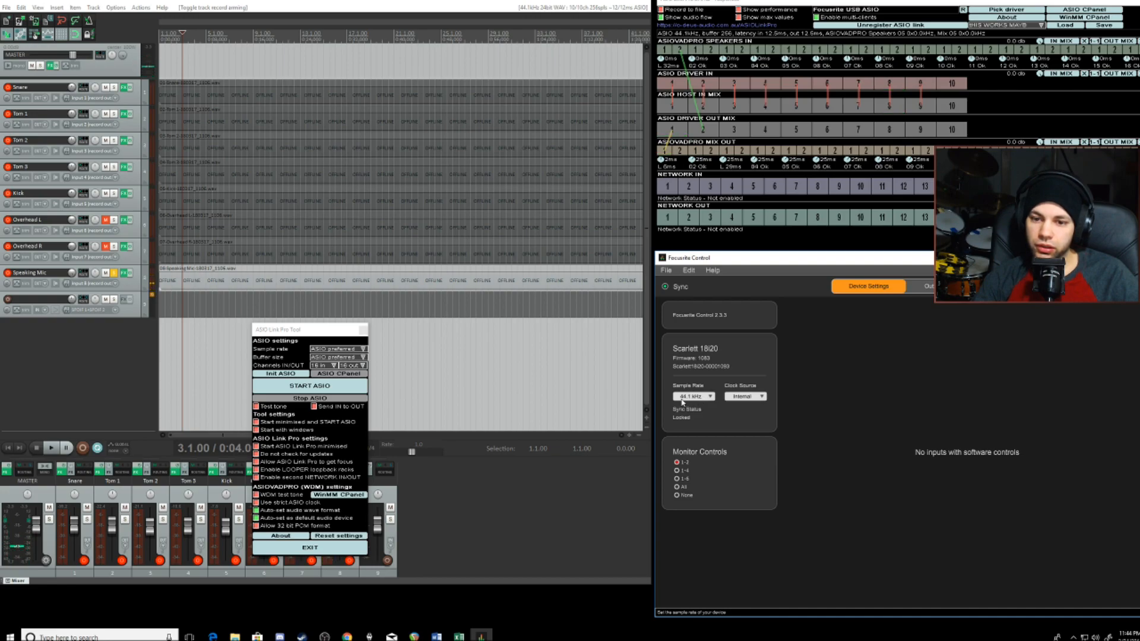
left_click(364, 351)
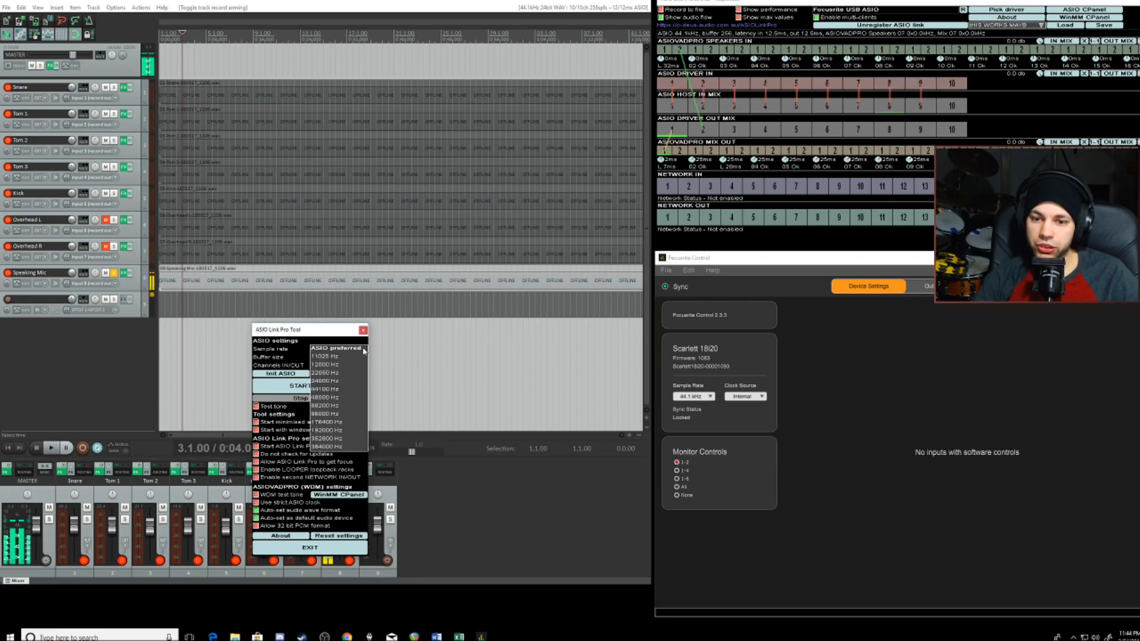
left_click(299, 403)
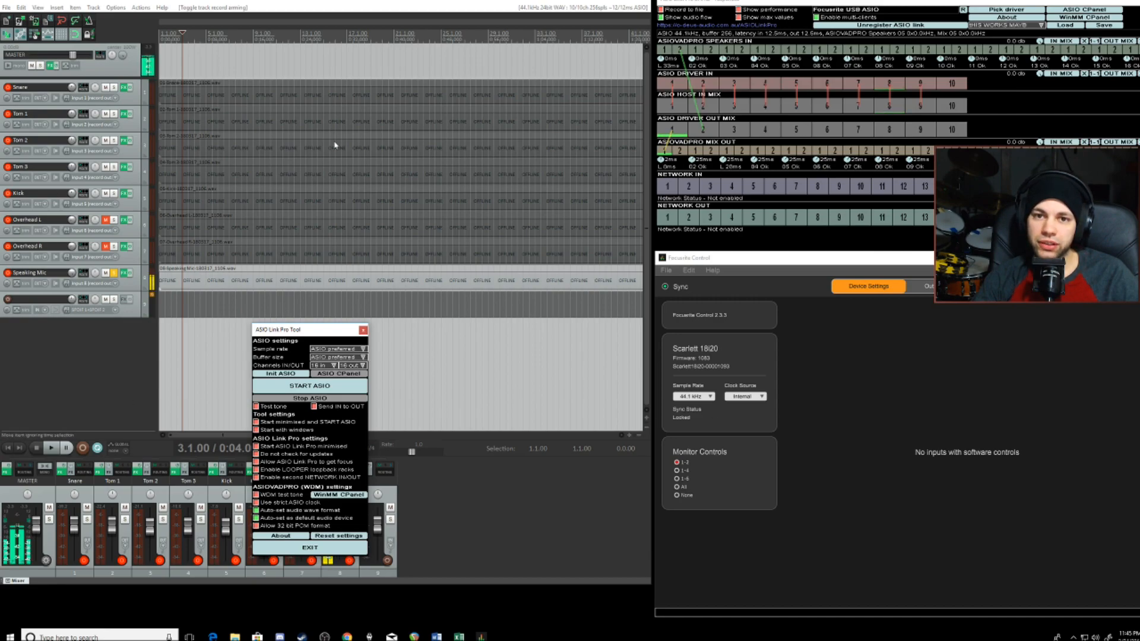
left_click(363, 330)
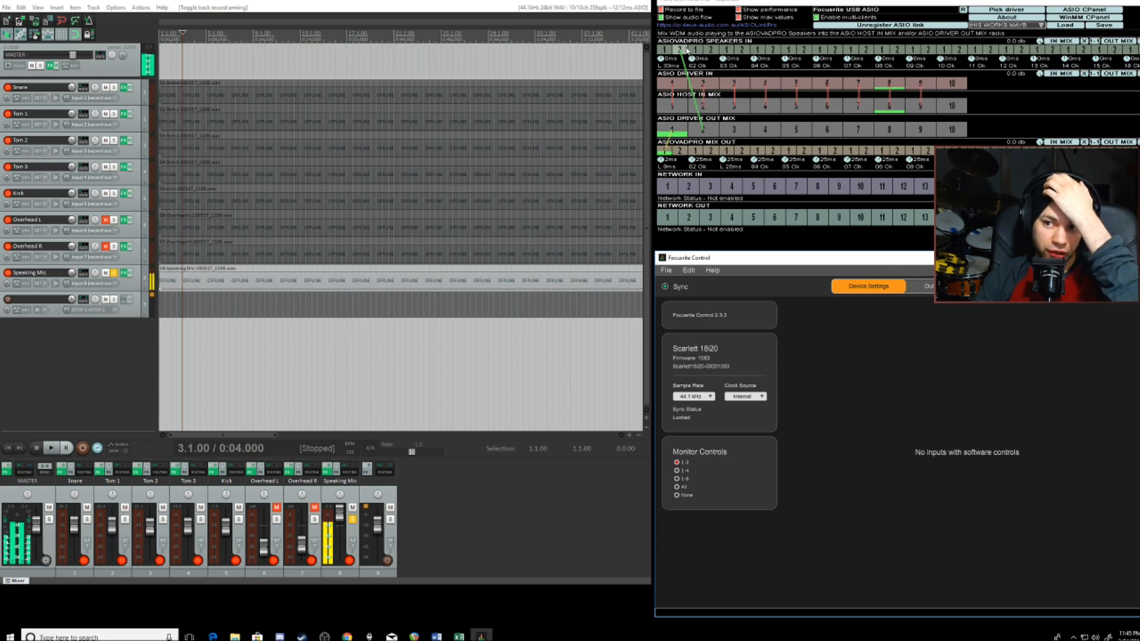
Step: Turn the audio flow display off and back on in ASIO Link Pro, and look over the saved configurations
mouse_move(686, 50)
left_mouse_down()
mouse_move(689, 143)
mouse_move(944, 147)
mouse_move(914, 152)
mouse_move(883, 218)
mouse_move(687, 208)
mouse_move(683, 56)
left_mouse_up()
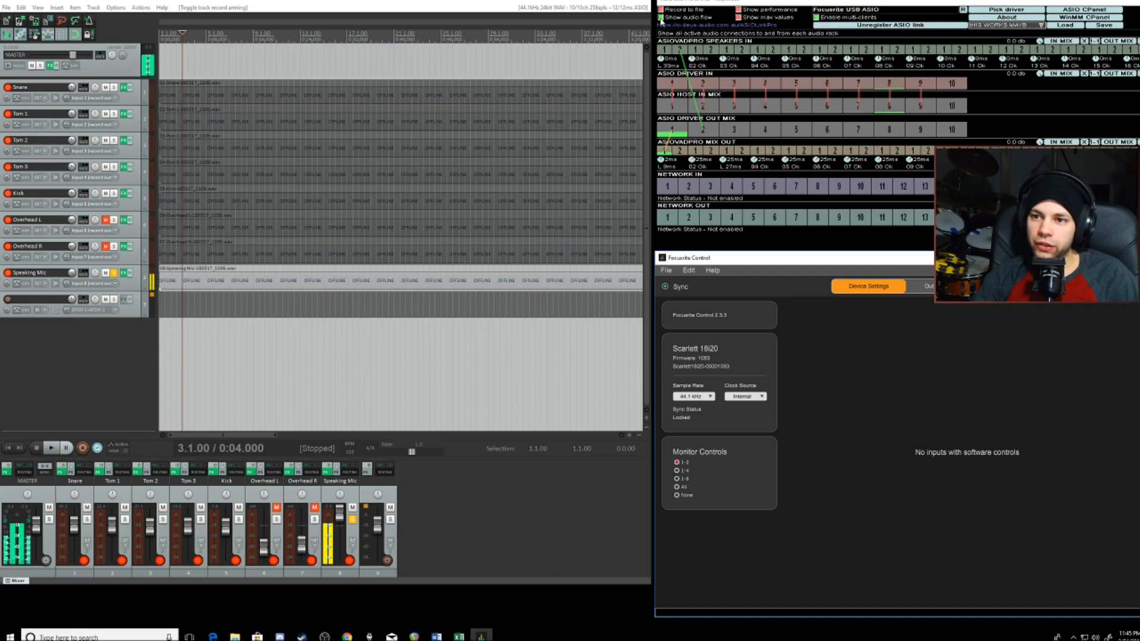
left_click(661, 18)
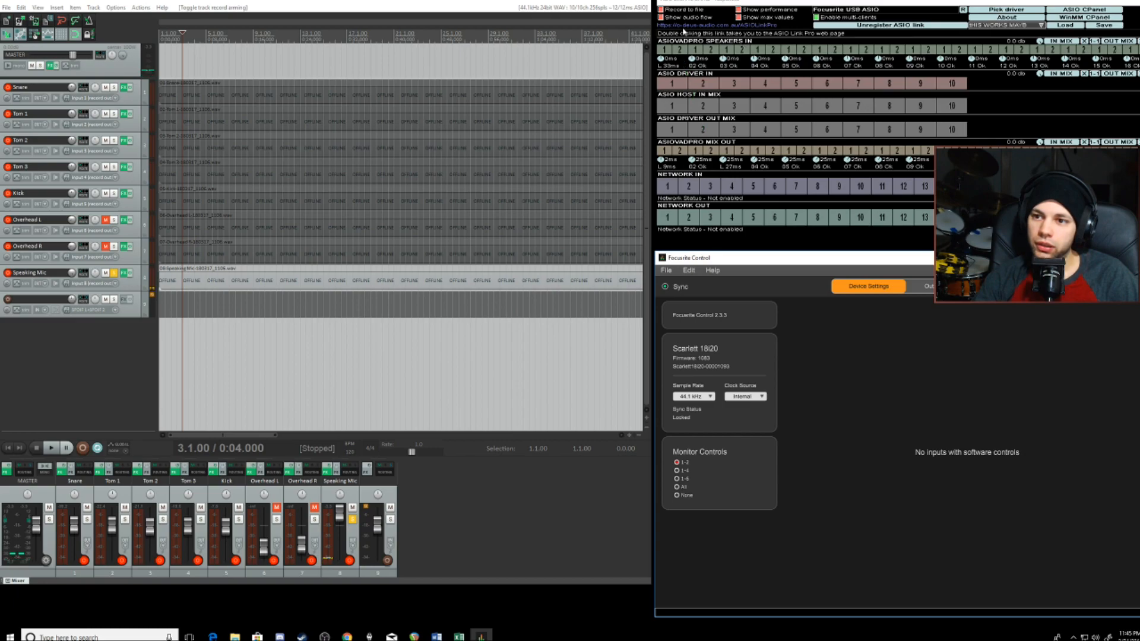
left_click(661, 18)
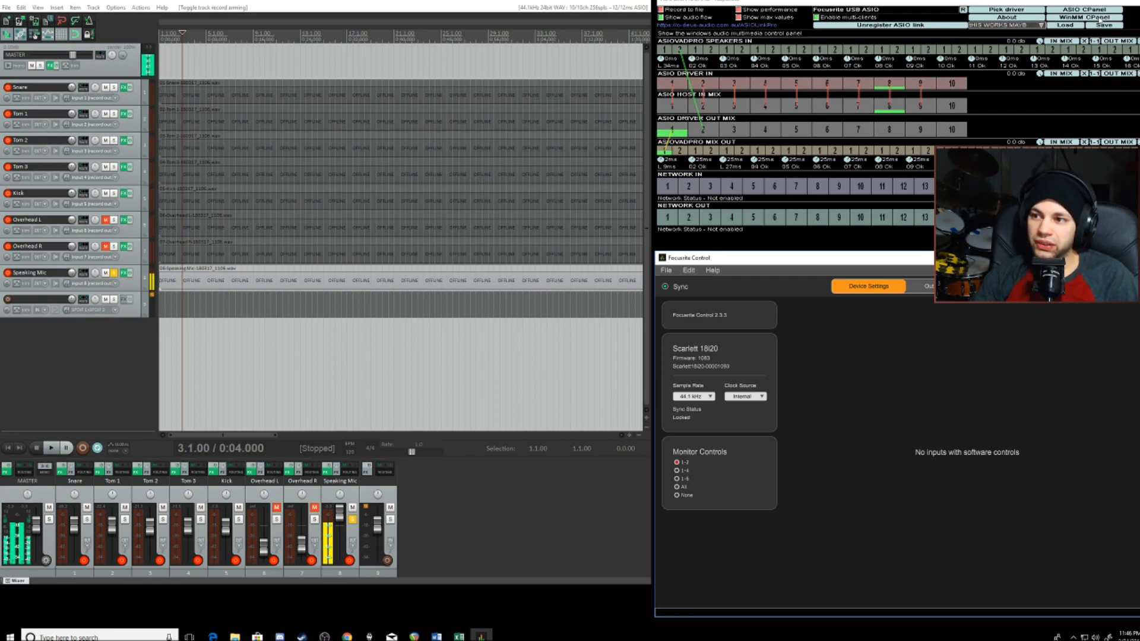
left_click(1041, 27)
left_click(995, 99)
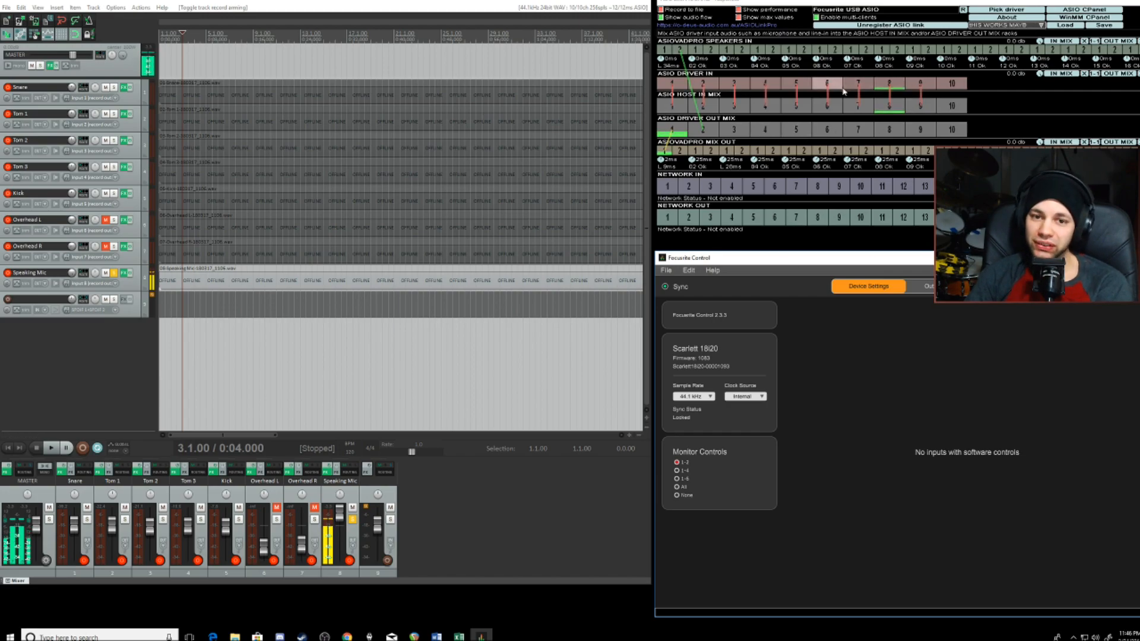
Step: Open REAPER's preferences and show the general Audio settings page
left_click(171, 340)
left_click(201, 345)
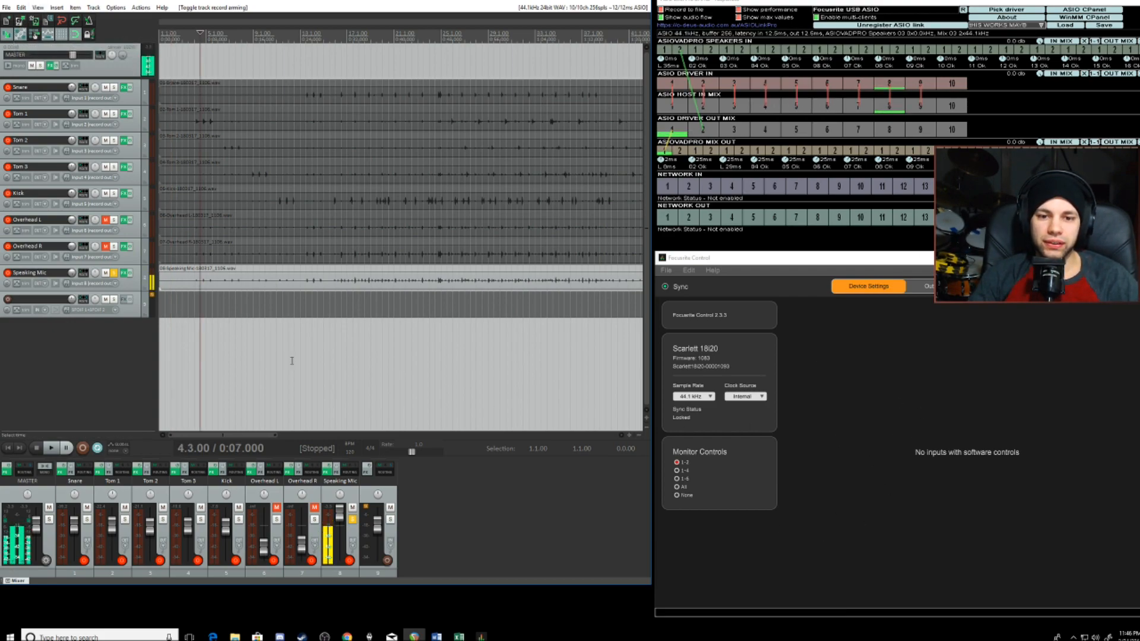
left_click(116, 7)
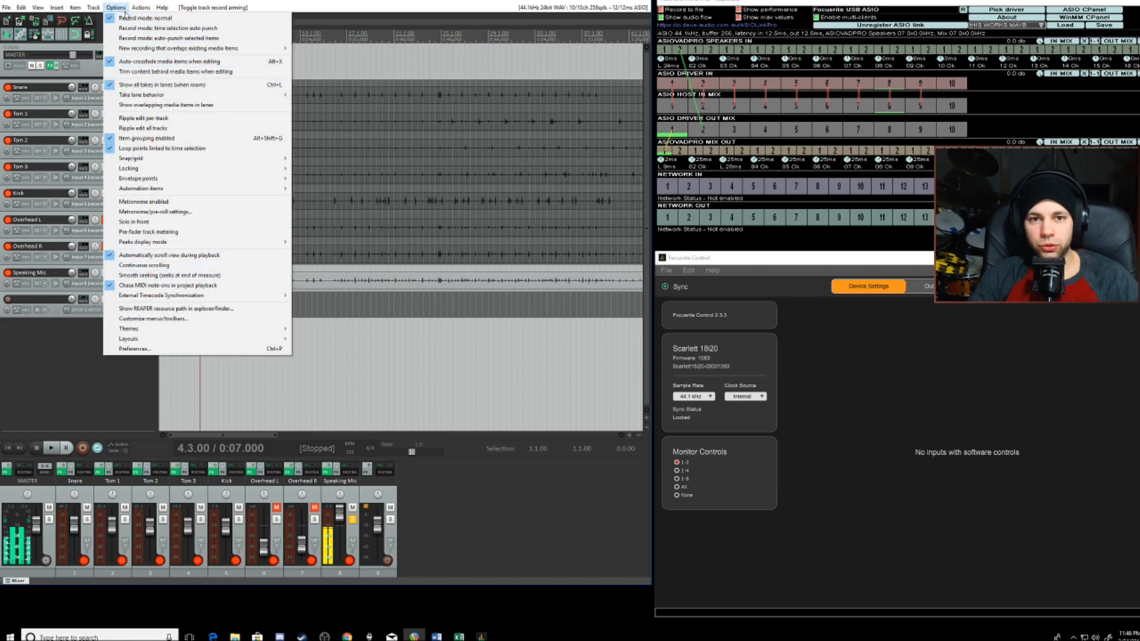
left_click(155, 349)
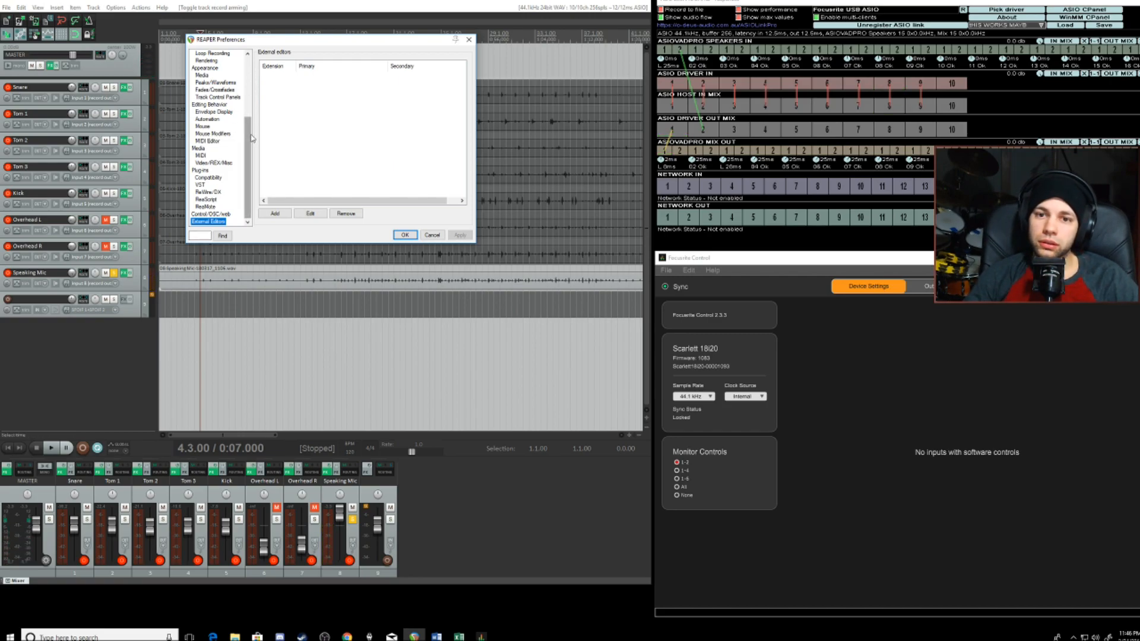
left_click_drag(251, 138, 251, 77)
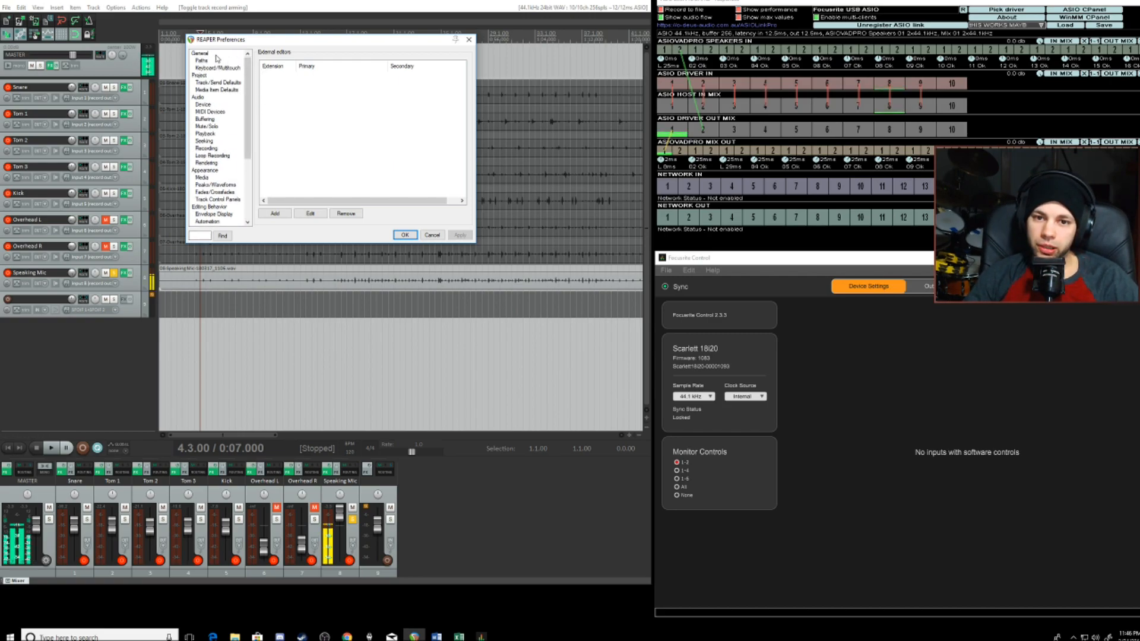
left_click(218, 97)
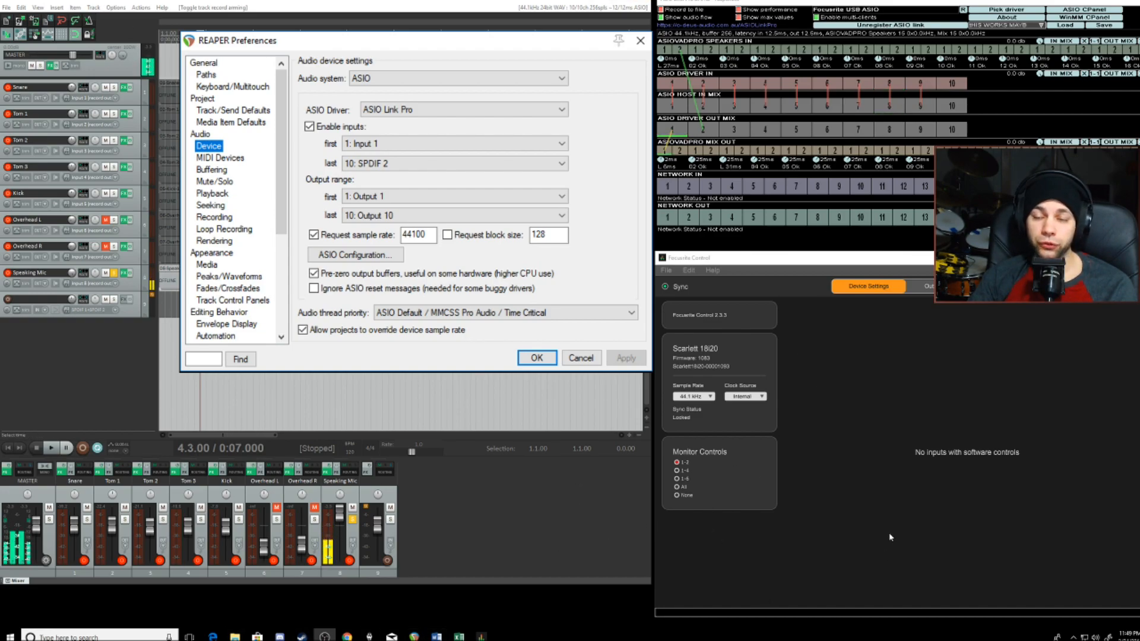
Step: Select 44.1 kHz as the Scarlett 18i20's sample rate in Focusrite Control
left_click(707, 397)
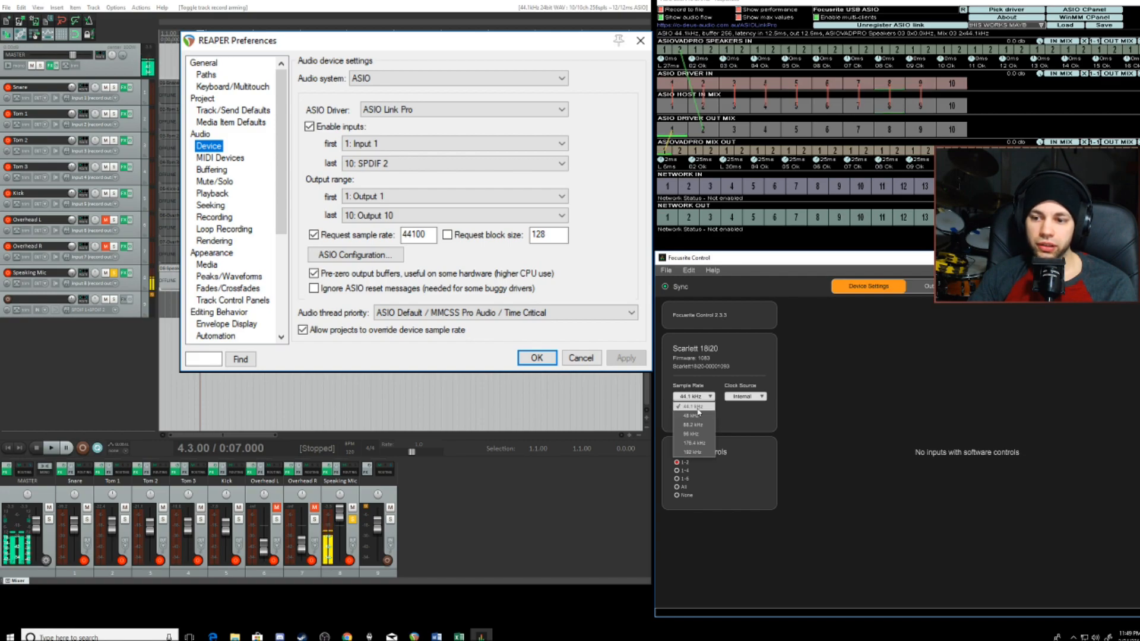
left_click(700, 408)
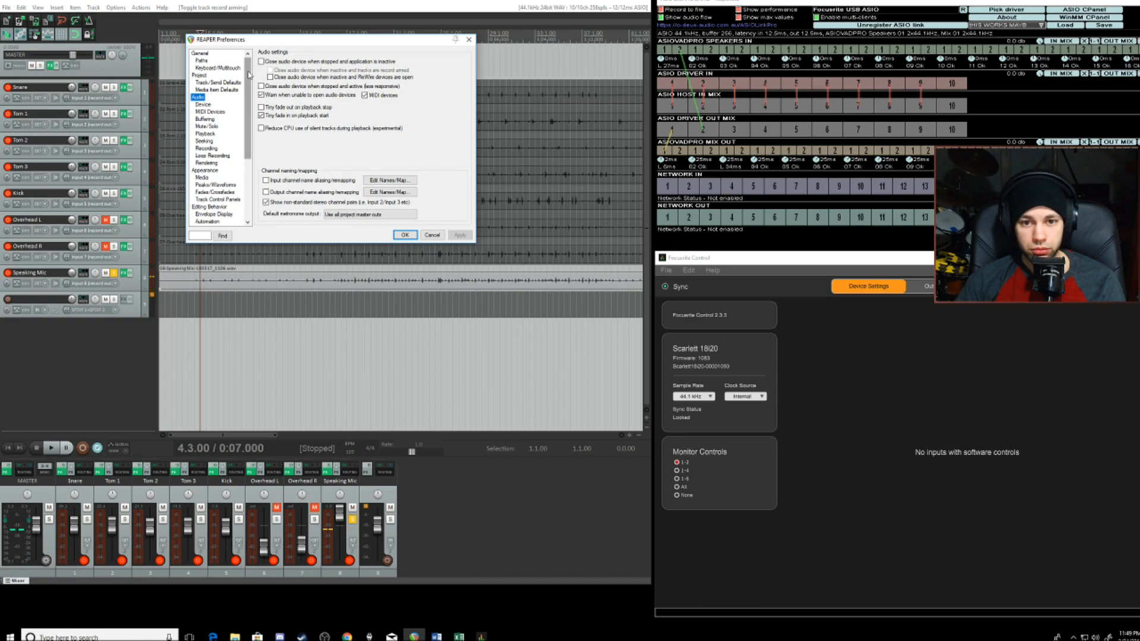
Step: Show the plug-in Compatibility page in REAPER's preferences to examine the VST bridging setting
scroll(239, 155, "down", 5)
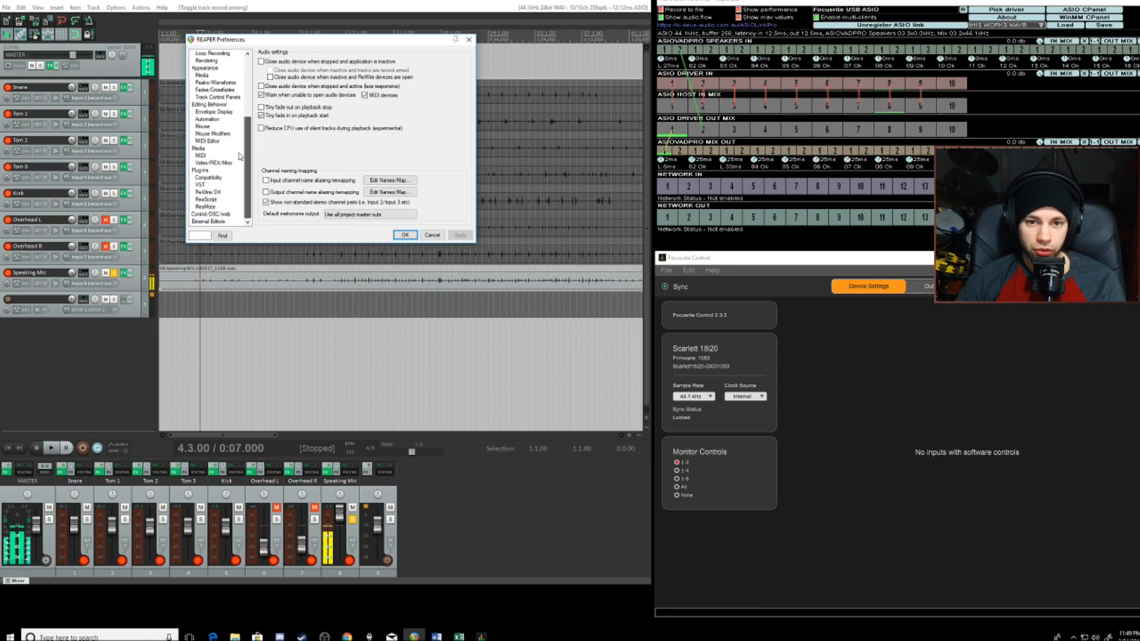
left_click(202, 178)
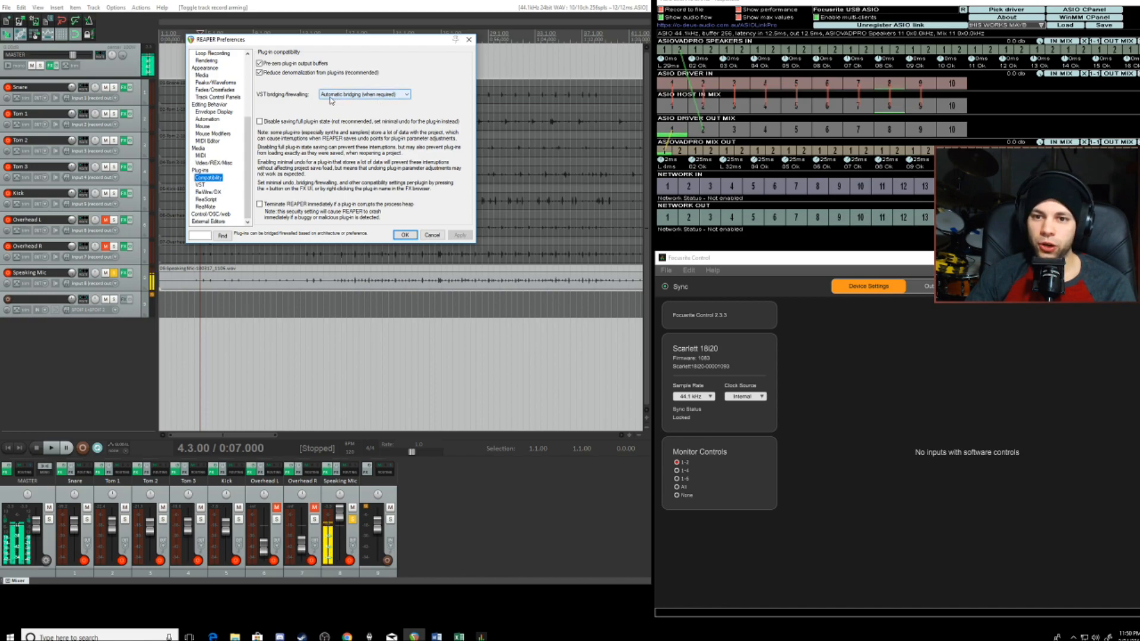
Step: Set VST bridging/firewalling to Automatic bridging (when required)
left_click(408, 97)
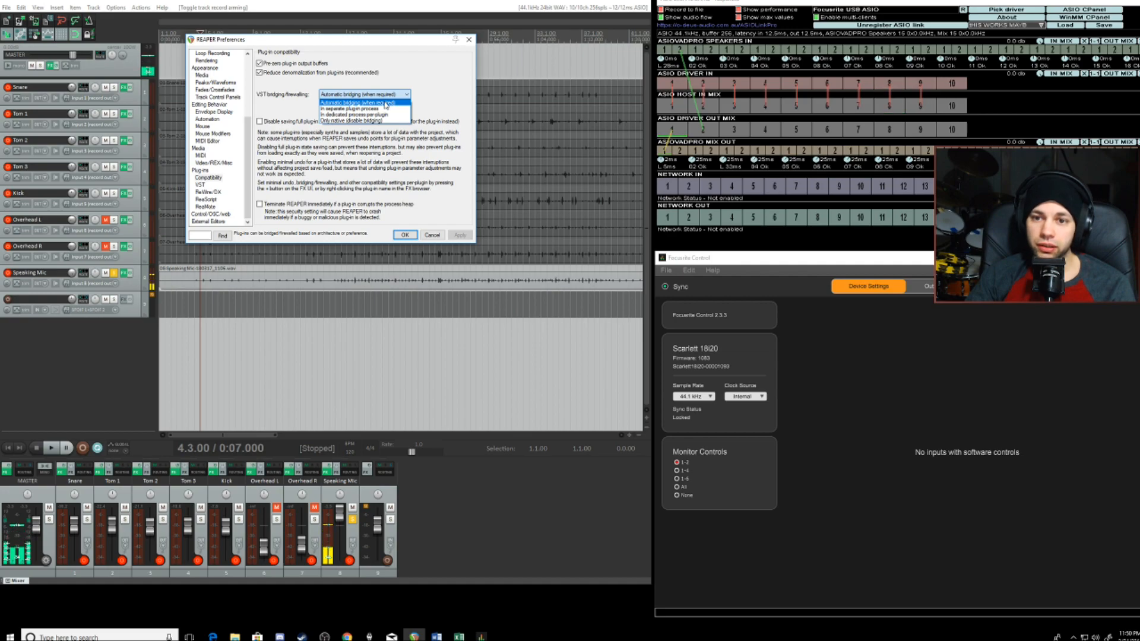
left_click(386, 102)
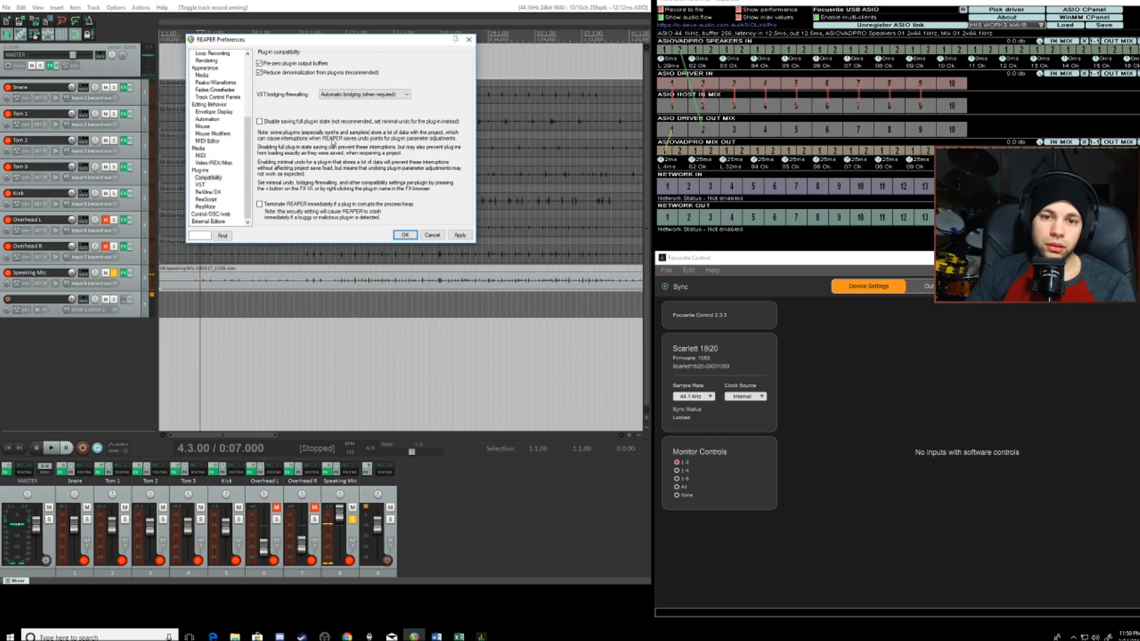
Step: Review the General, Paths, Keyboard/Multitouch, Project, Track/Send Defaults and Media Item Defaults pages of the preferences
scroll(251, 133, "up", 1)
scroll(252, 133, "up", 4)
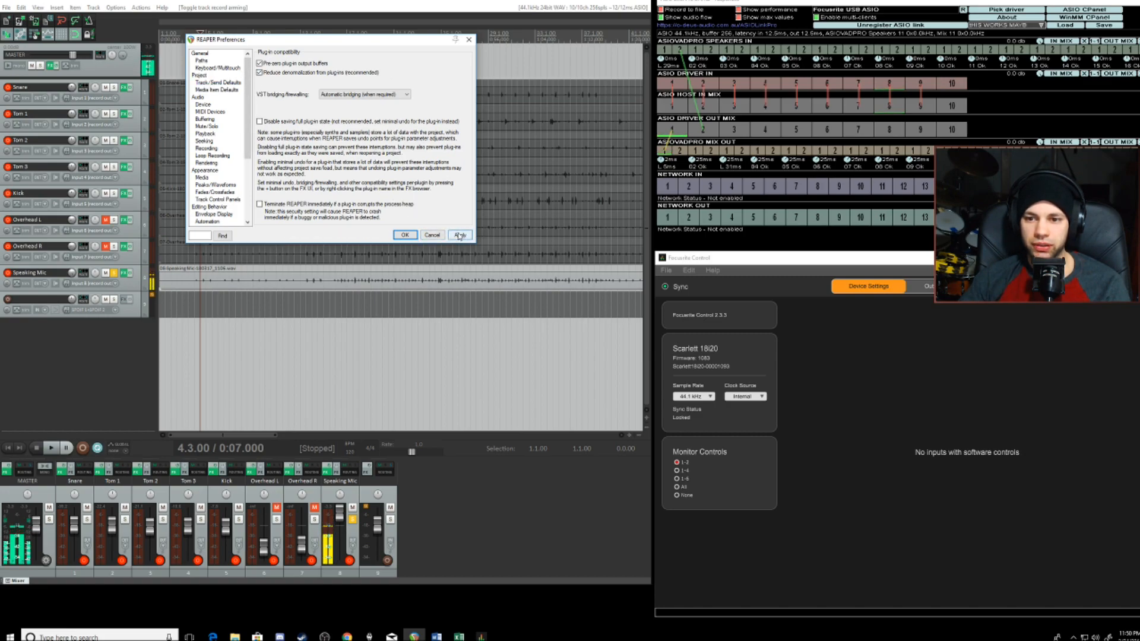
left_click(200, 54)
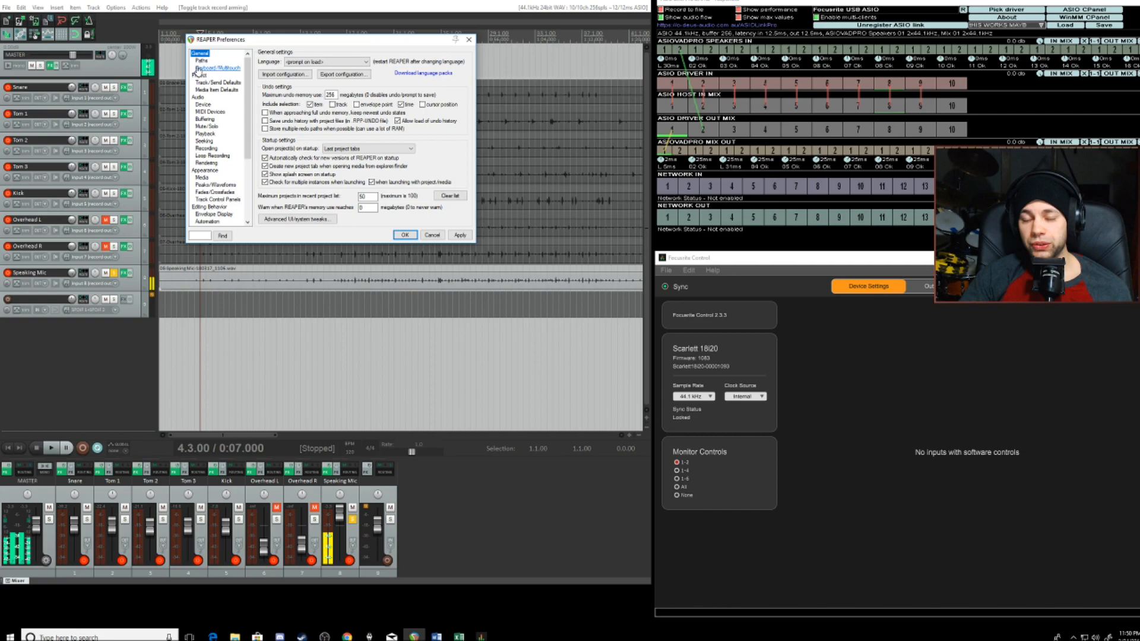
left_click(200, 61)
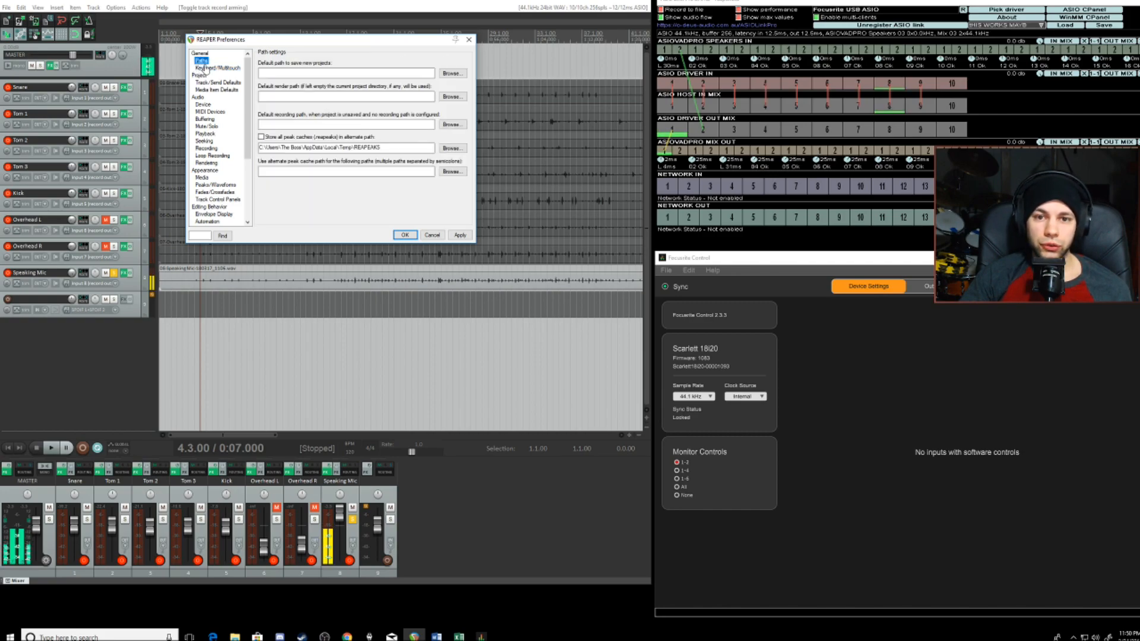
left_click(210, 69)
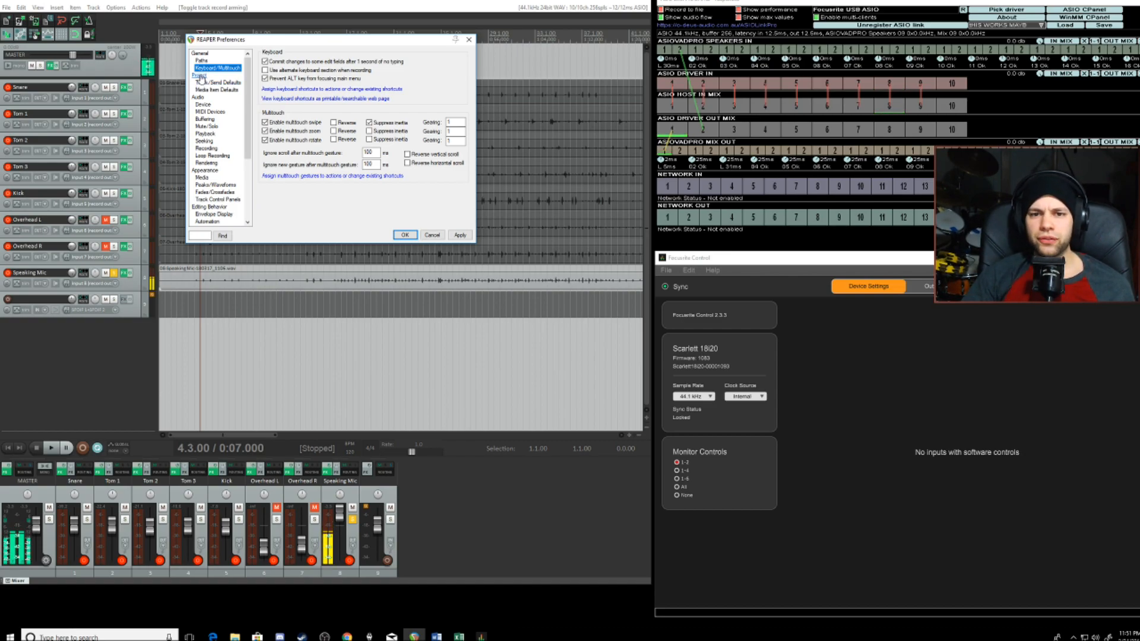
left_click(200, 76)
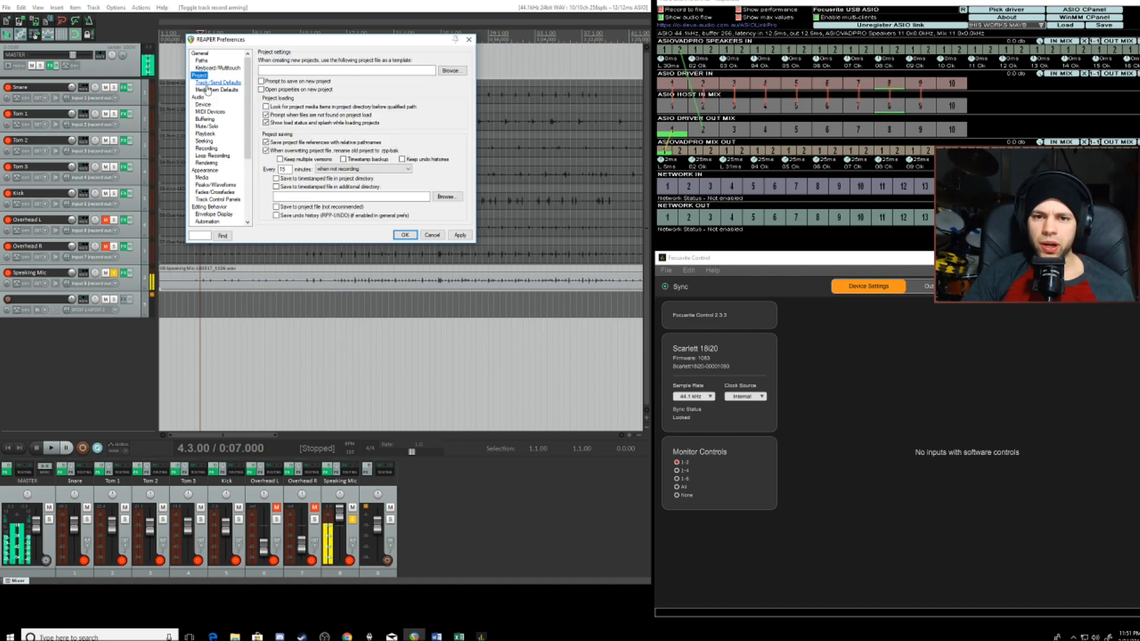
left_click(207, 84)
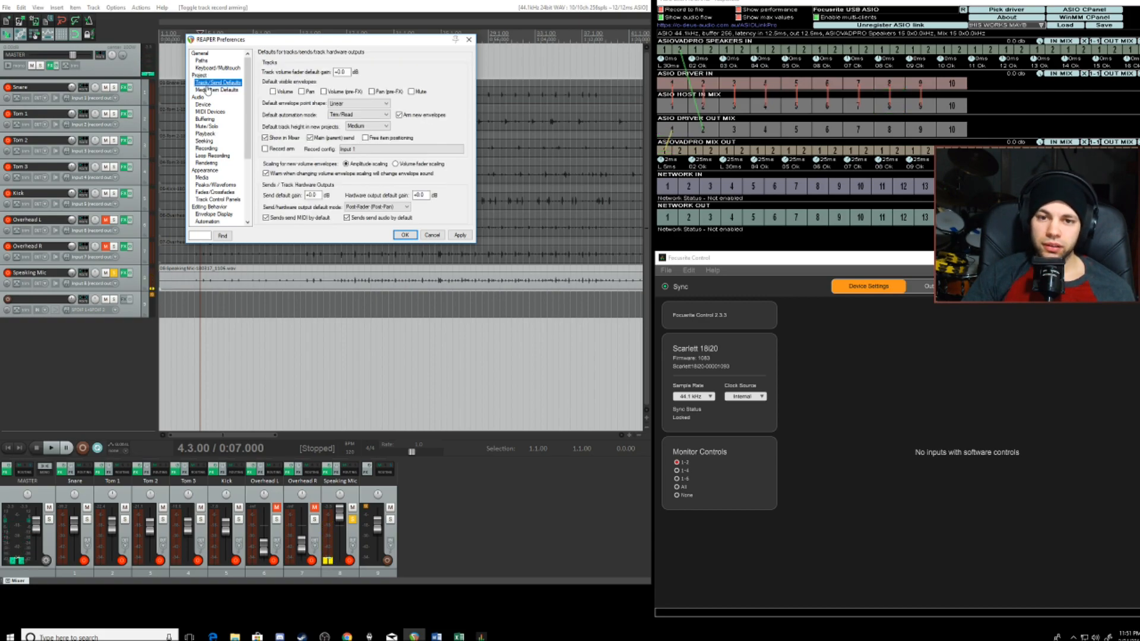
left_click(215, 91)
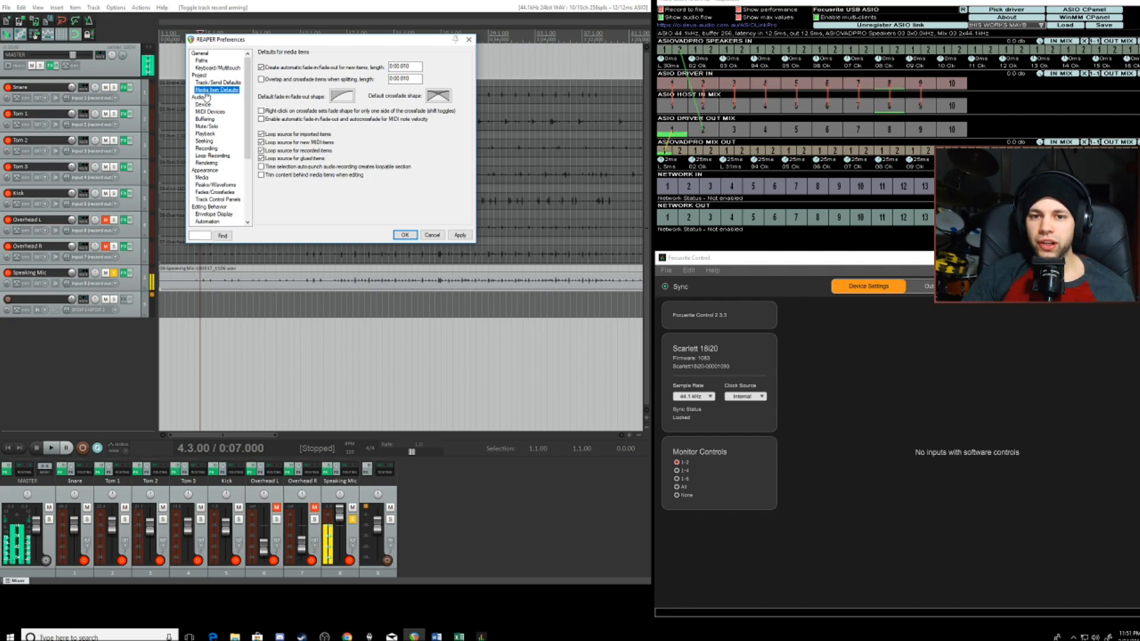
Step: Review the general Audio preferences and the MIDI Devices, Buffering, Mute/Solo, Playback, Seeking, Recording, Loop Recording and Rendering pages
left_click(201, 97)
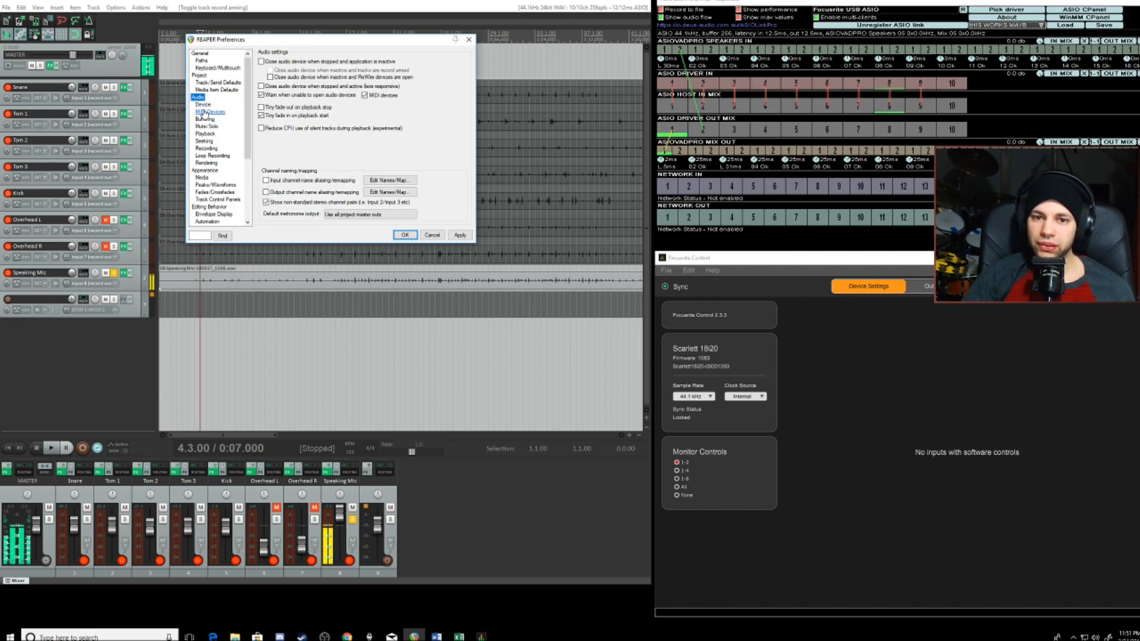
left_click(207, 112)
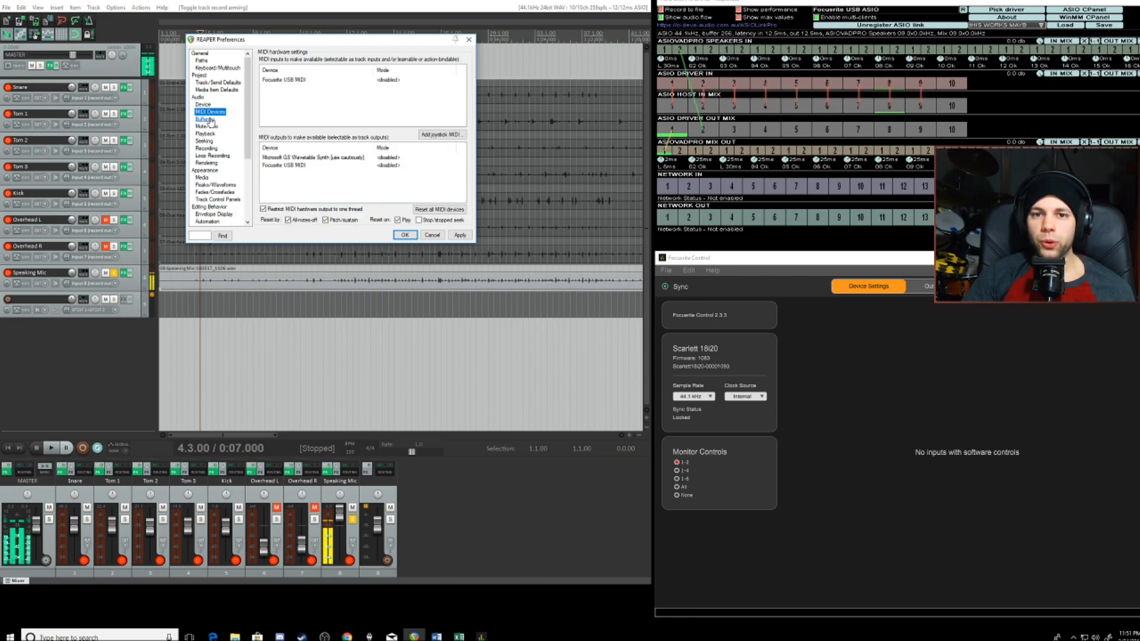
left_click(204, 120)
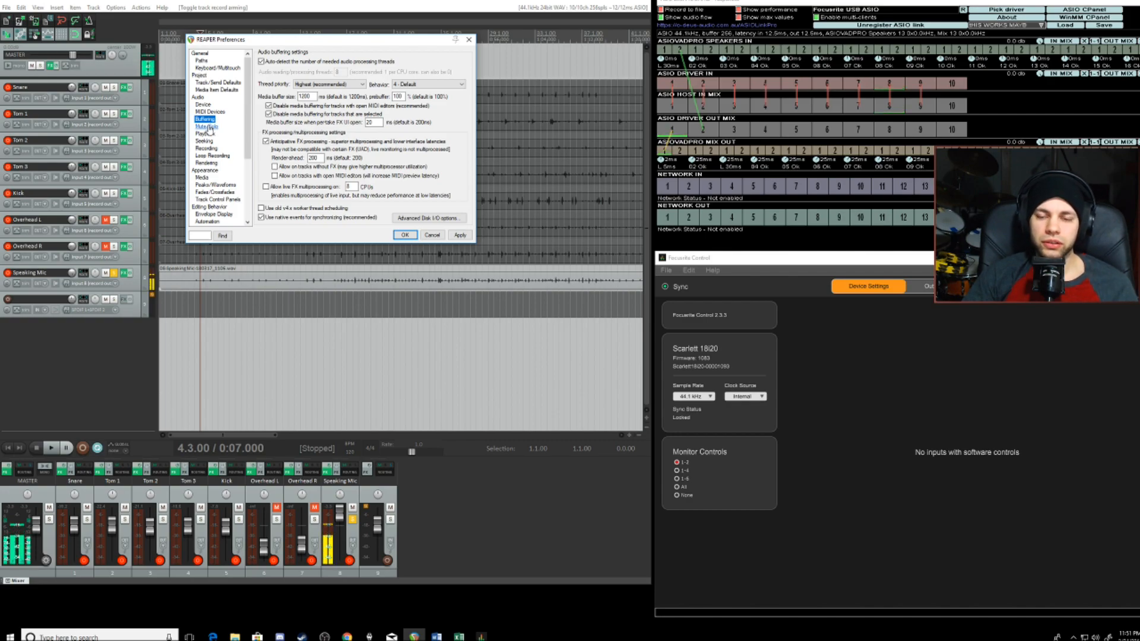
left_click(207, 127)
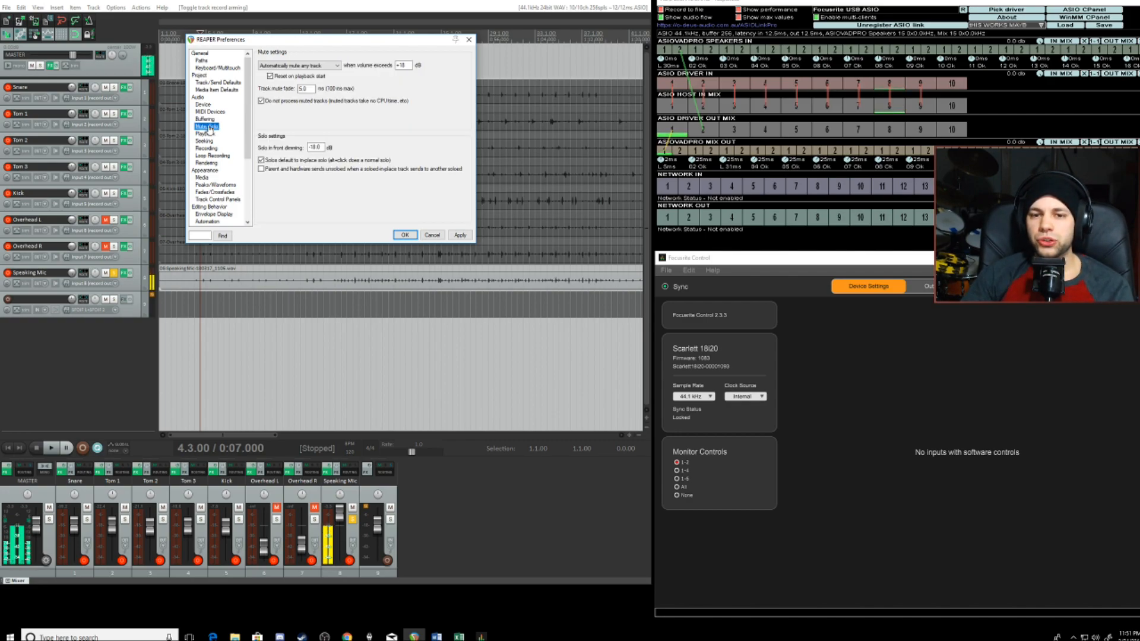
left_click(206, 134)
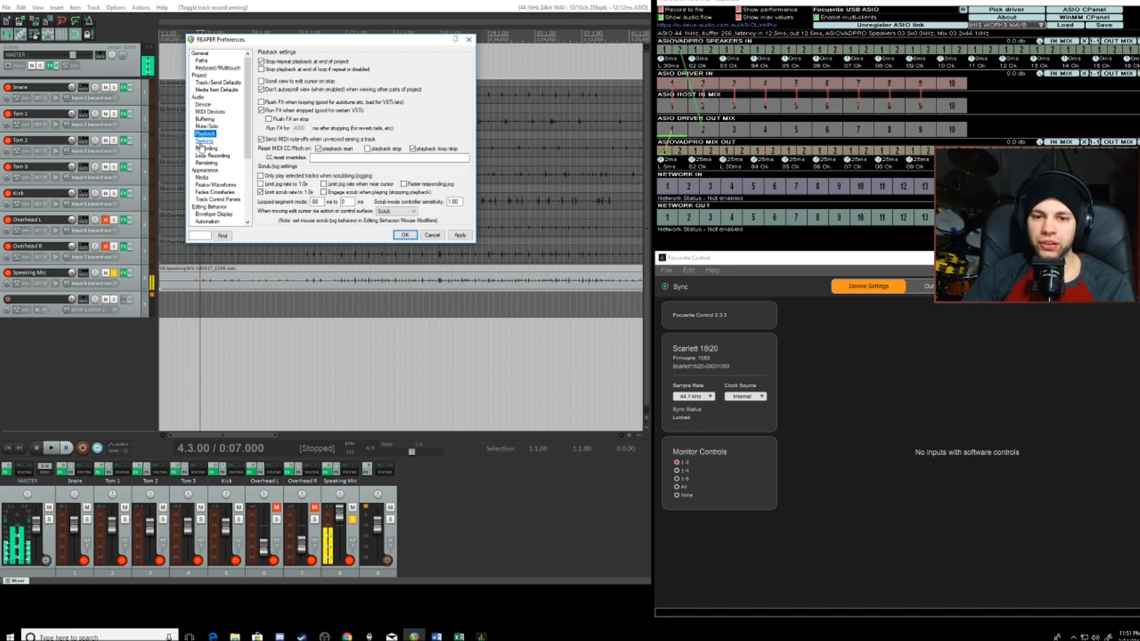
left_click(200, 143)
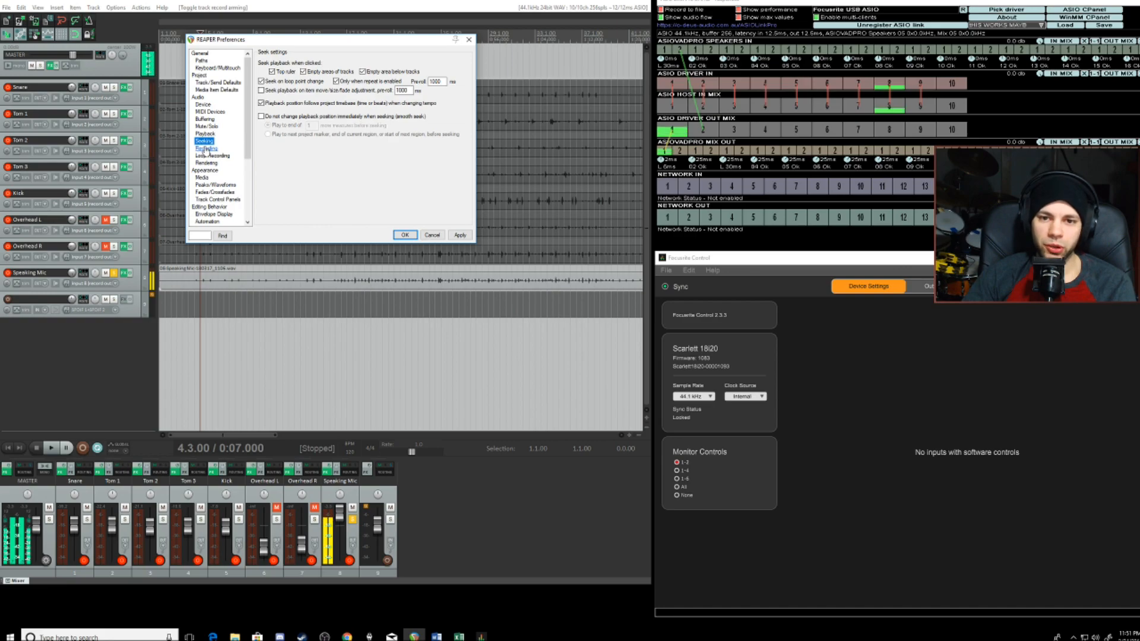
left_click(206, 149)
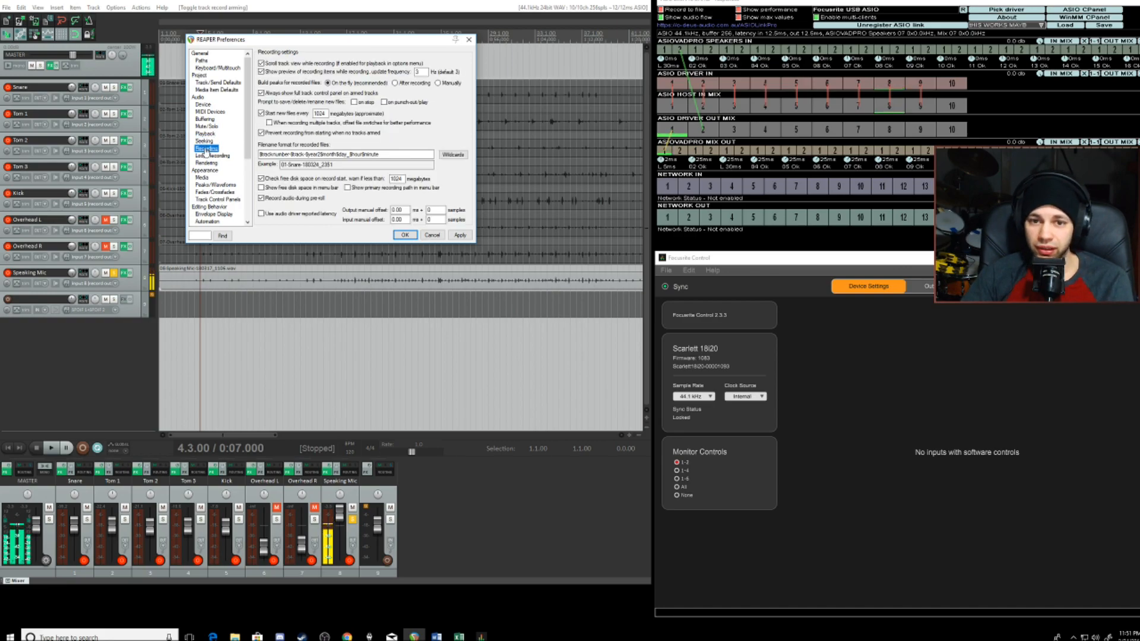
left_click(214, 156)
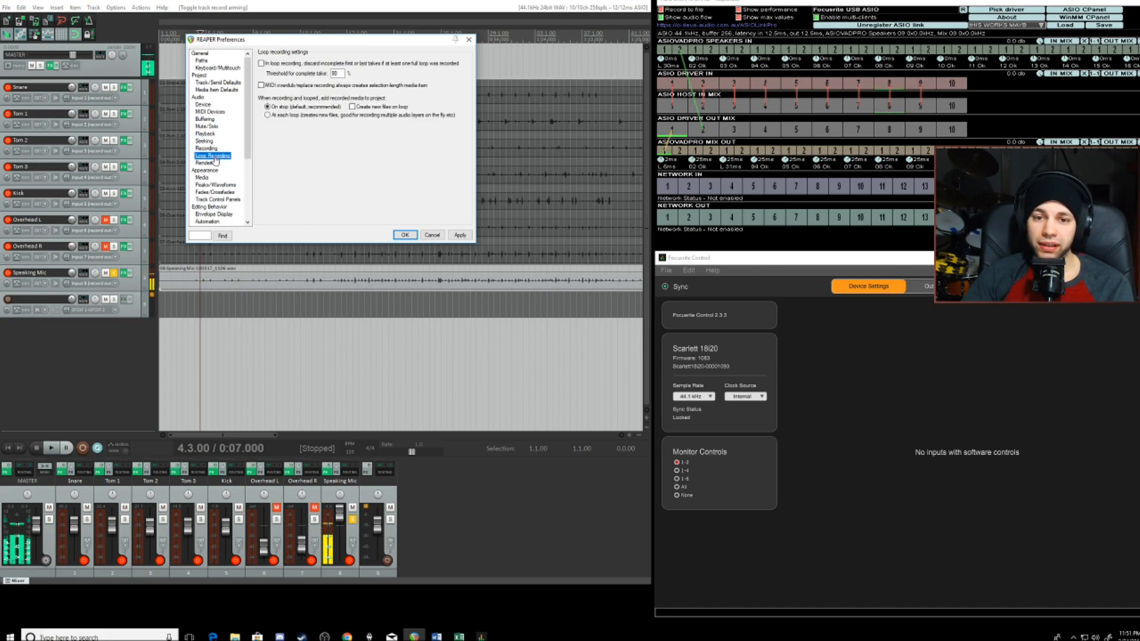
left_click(208, 164)
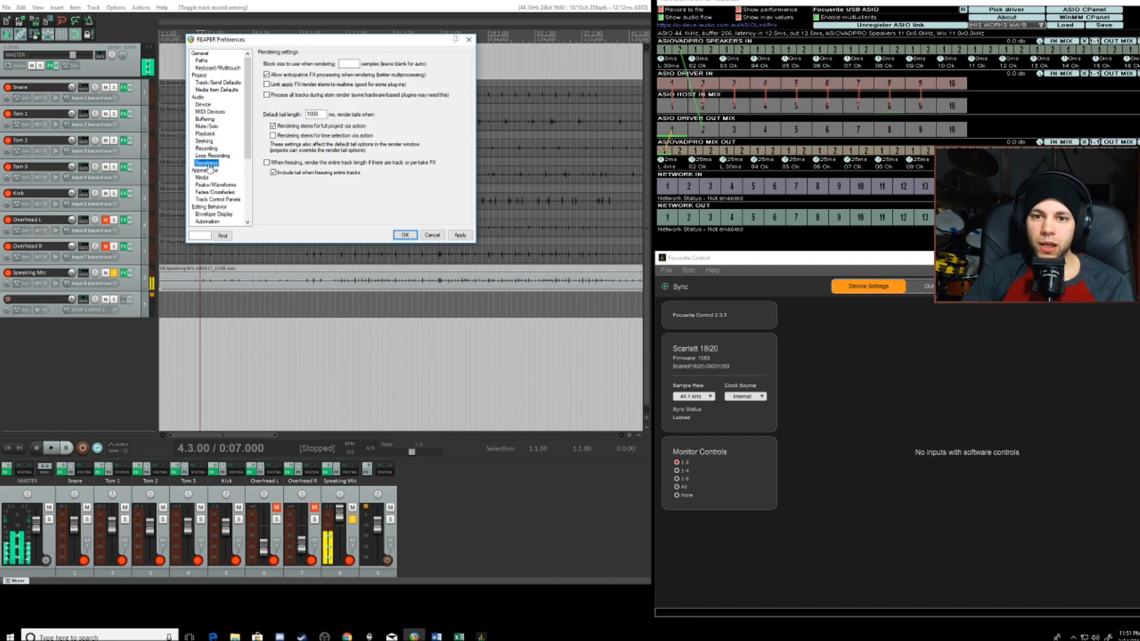
Step: Review the Appearance preferences, including the Media, Peaks/Waveforms, Fades/Crossfades and Track Control Panels pages
left_click(206, 171)
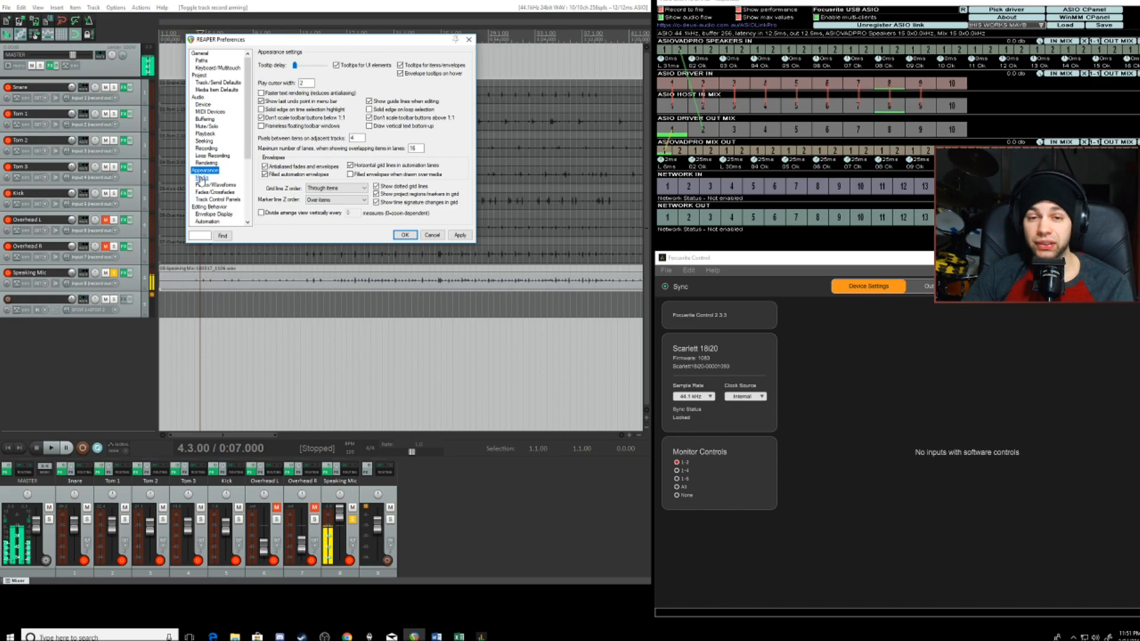
left_click(201, 178)
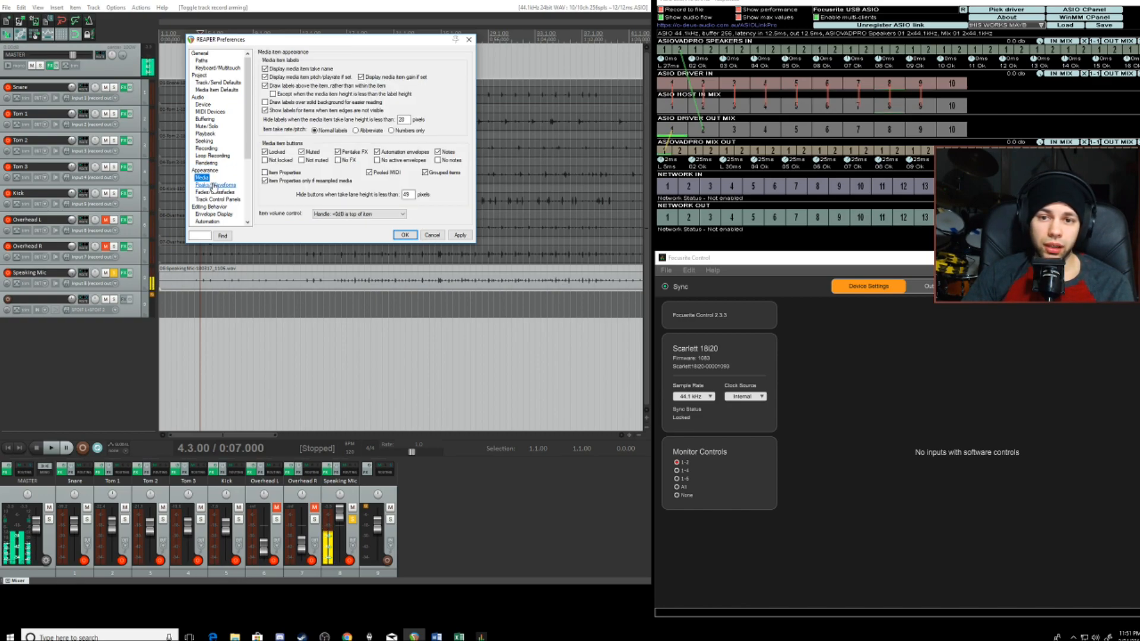
left_click(213, 186)
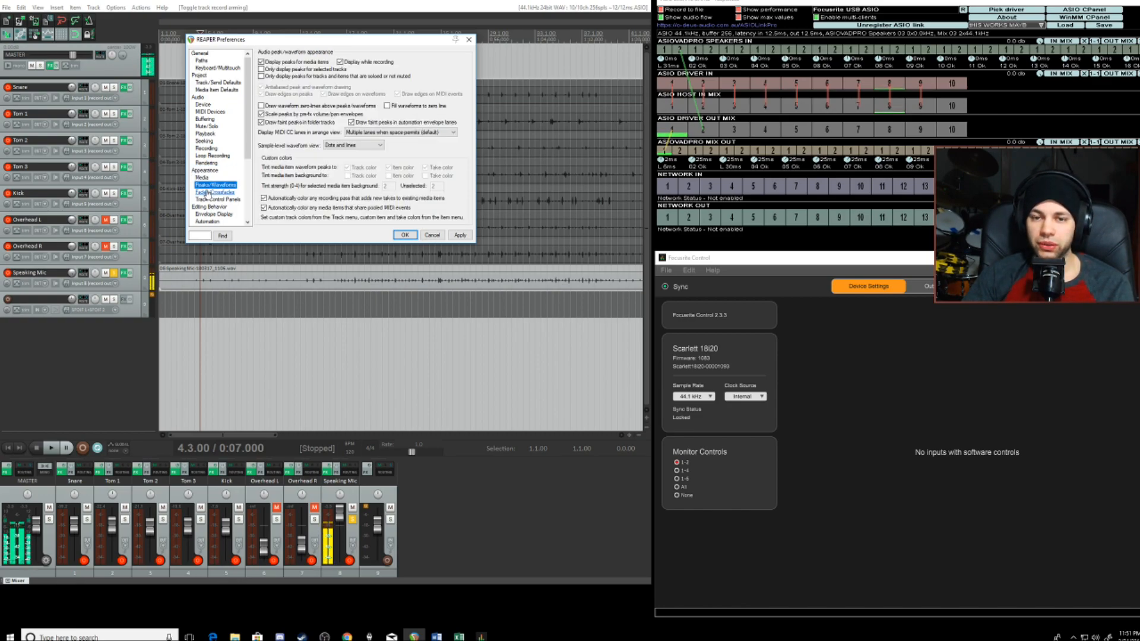
left_click(208, 193)
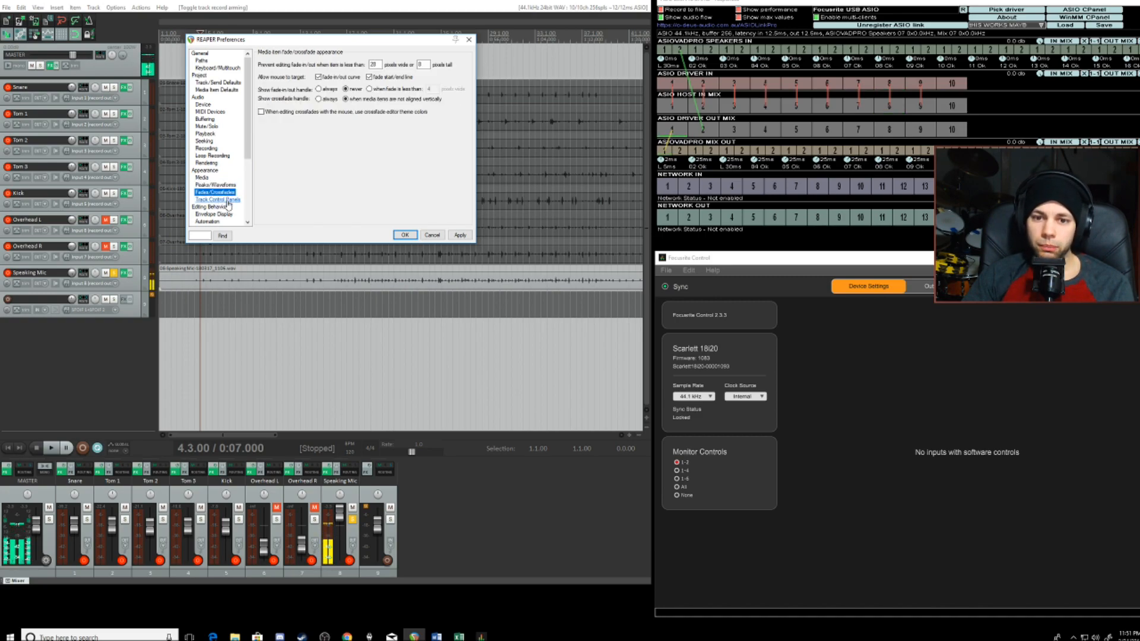
left_click(227, 201)
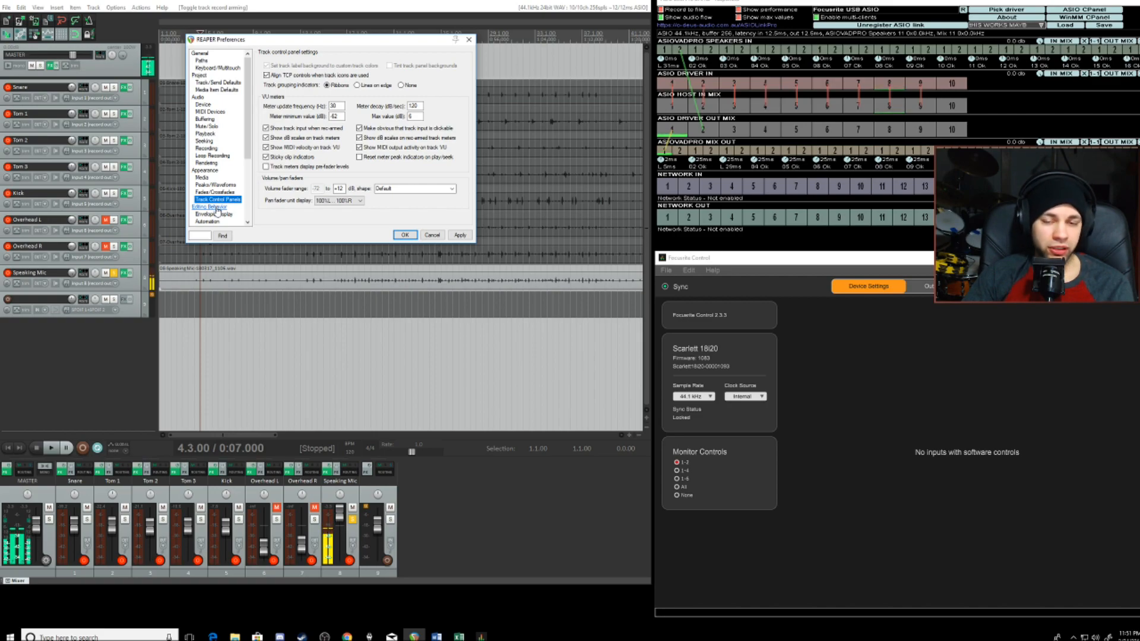
Step: Review the Editing Behavior preferences, including Envelope Display, Automation, Mouse Modifiers and MIDI Editor
left_click(215, 207)
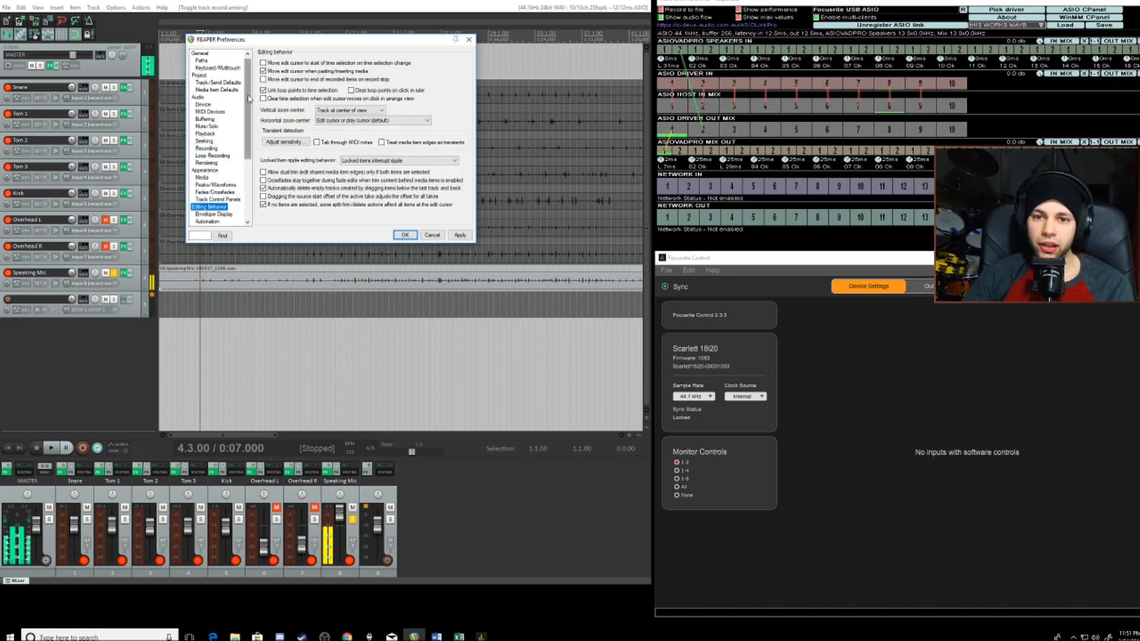
scroll(249, 99, "down", 5)
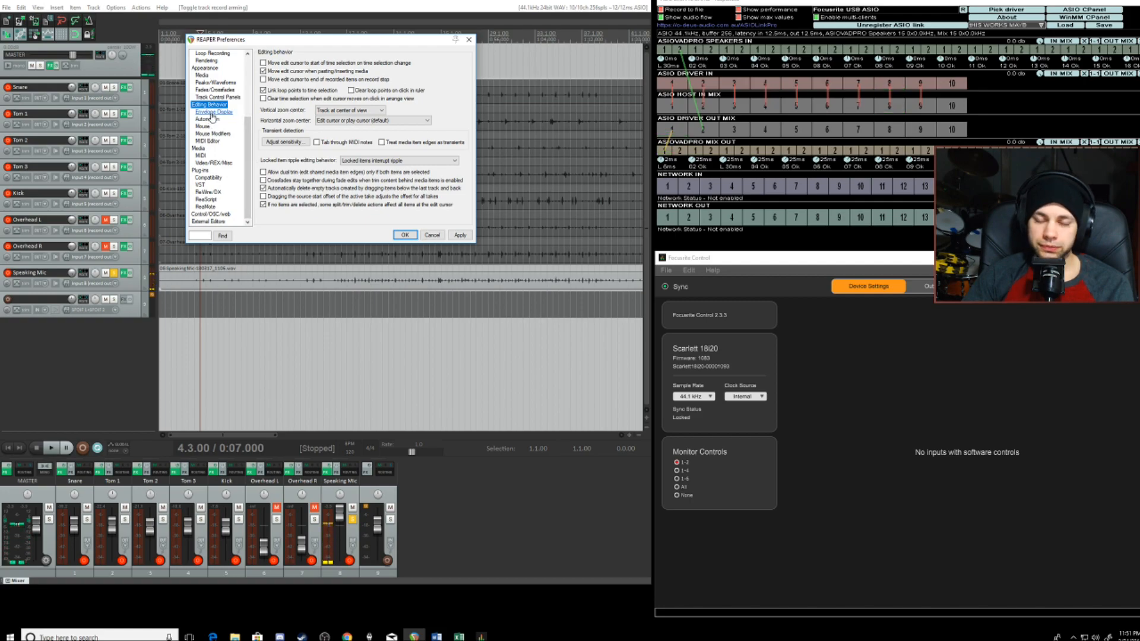
left_click(212, 113)
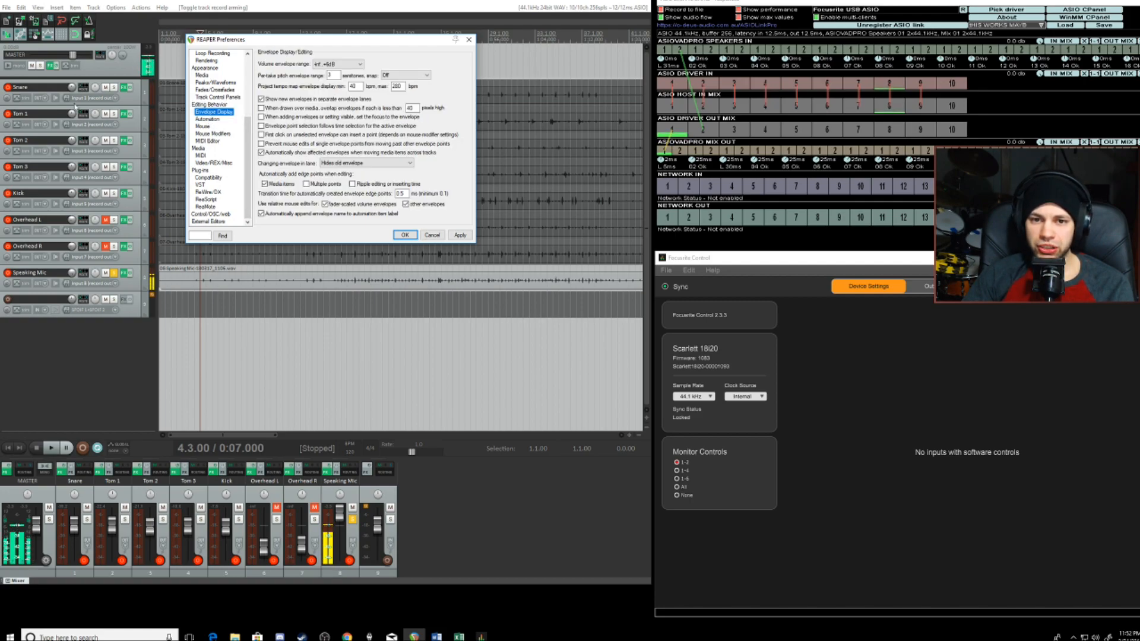
left_click(208, 120)
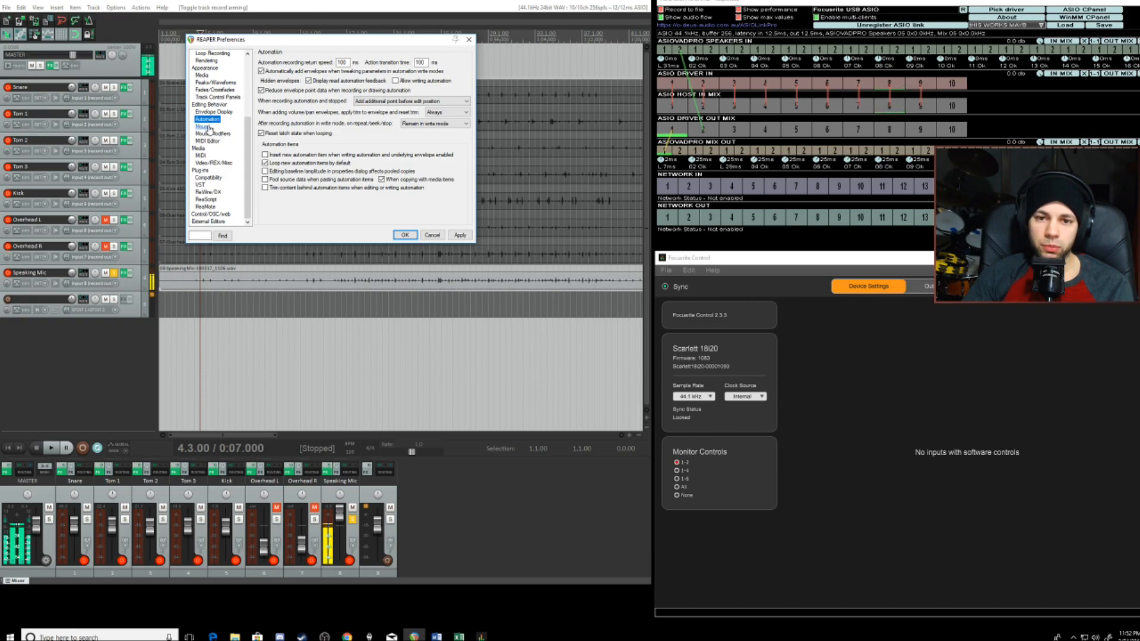
left_click(212, 134)
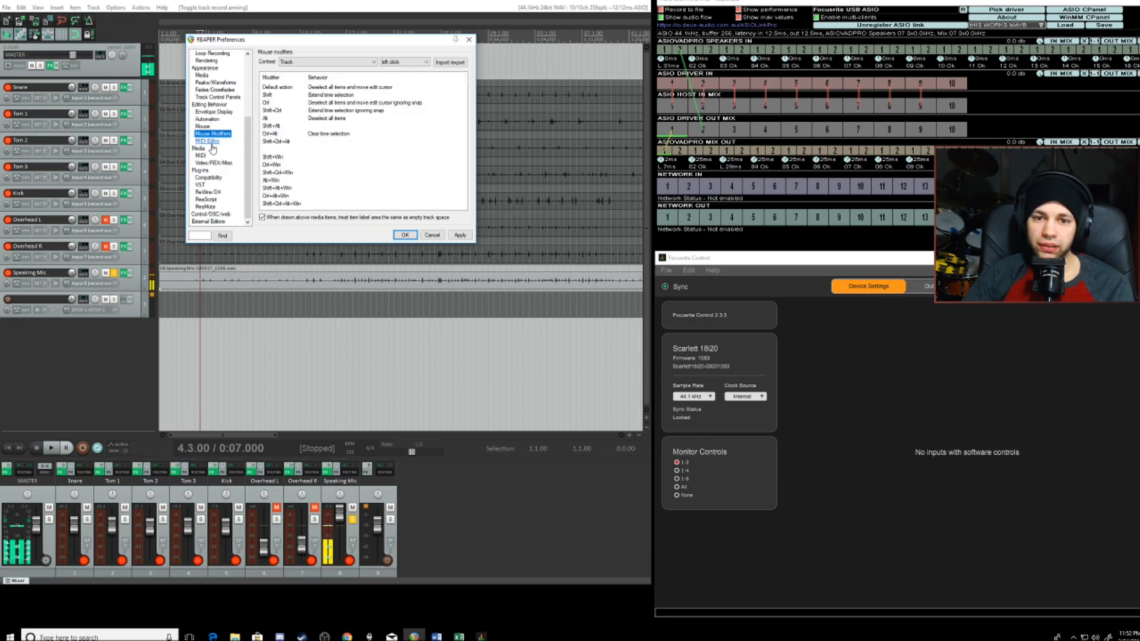
left_click(209, 142)
Step: Review the general Media preferences together with the MIDI and Video/REX/Misc pages
left_click(199, 149)
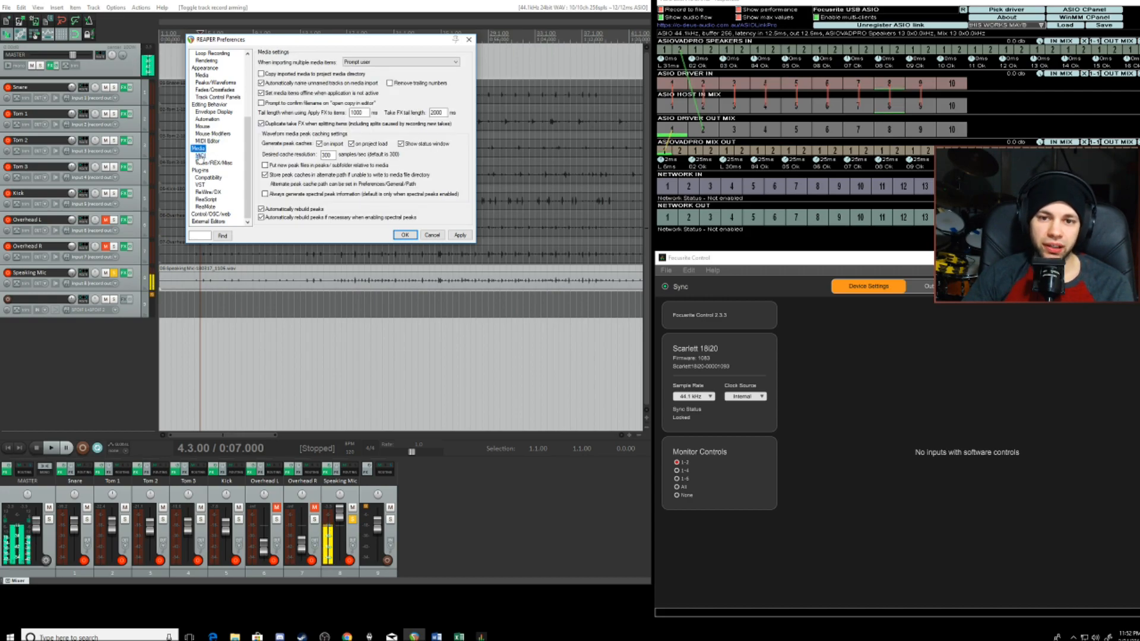
left_click(200, 156)
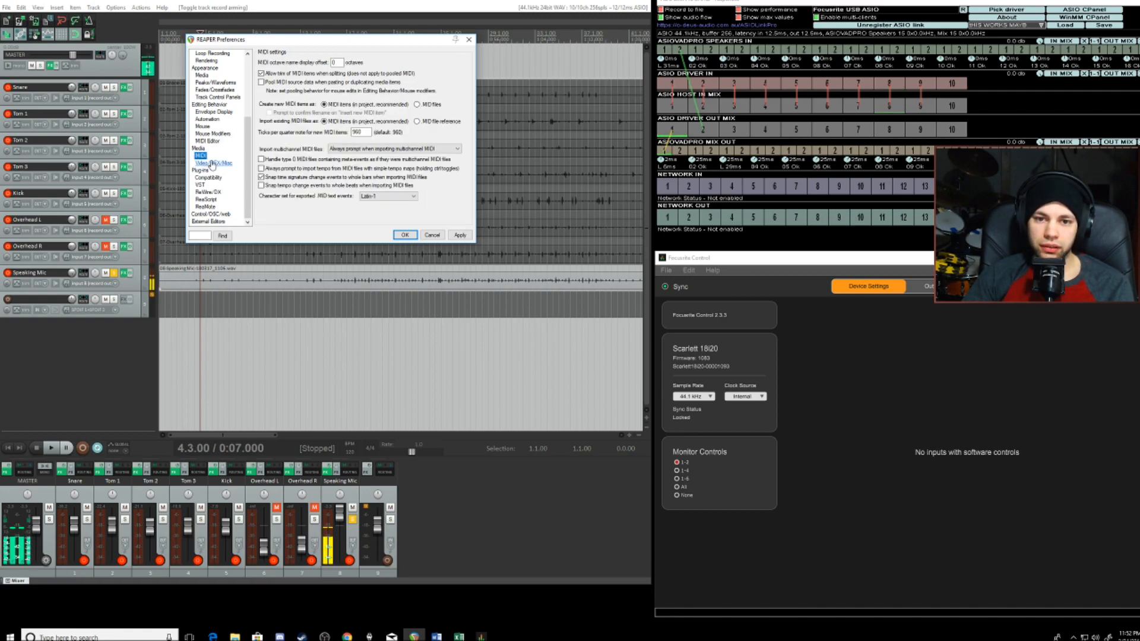
left_click(213, 163)
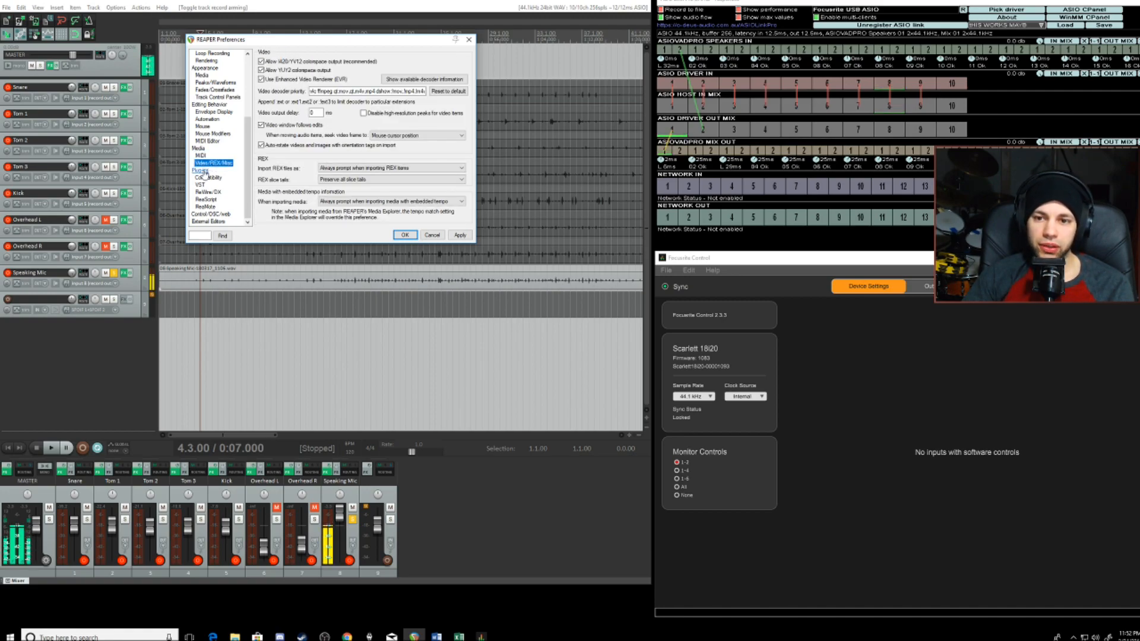
Step: Review the general Plug-ins preferences together with the Compatibility, VST, ReWire/DX, ReaScript and ReaMote pages
left_click(202, 171)
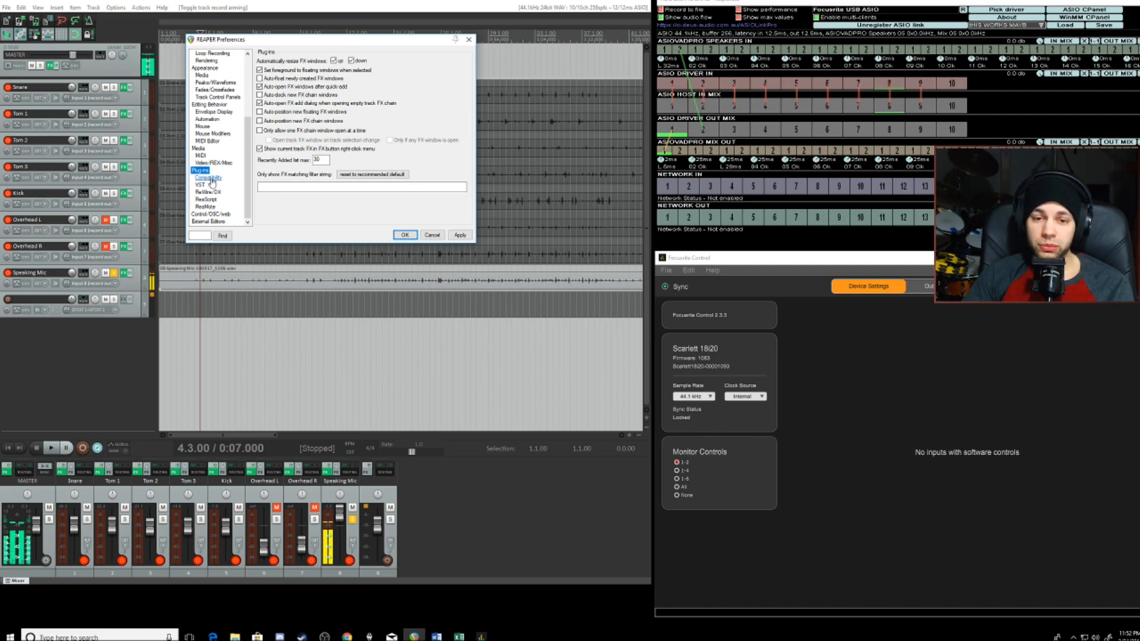
left_click(211, 179)
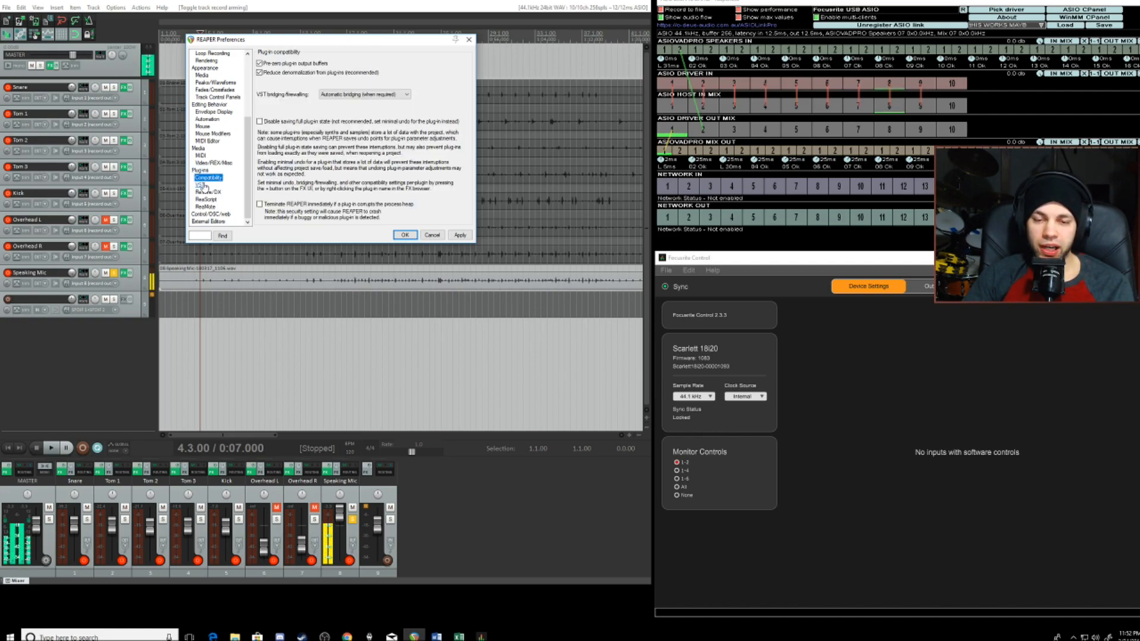
left_click(202, 185)
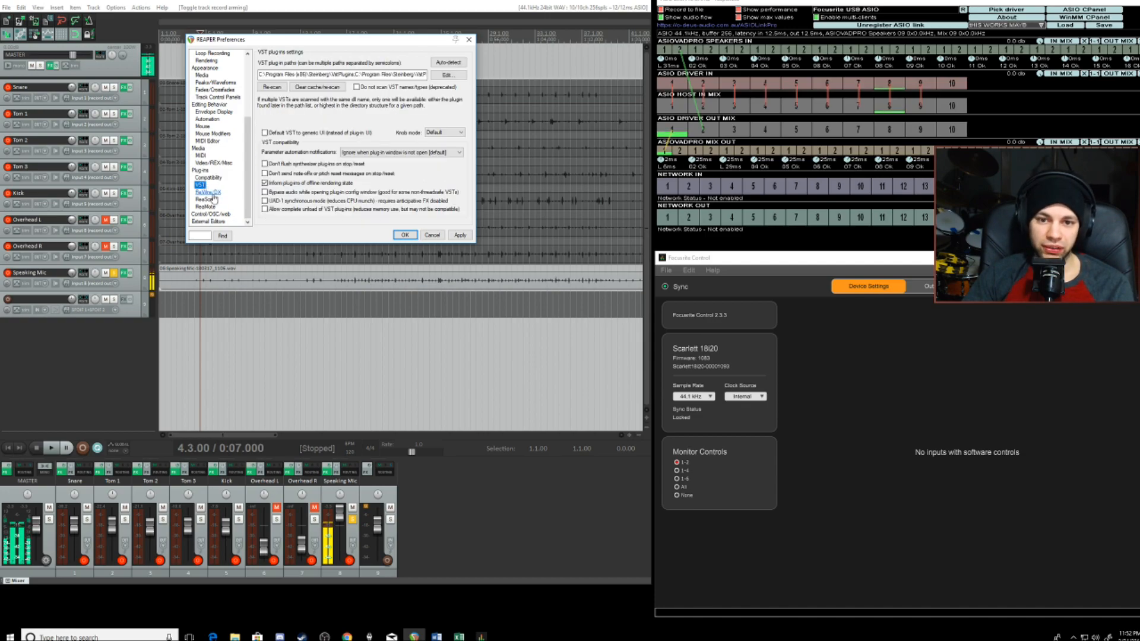
left_click(210, 192)
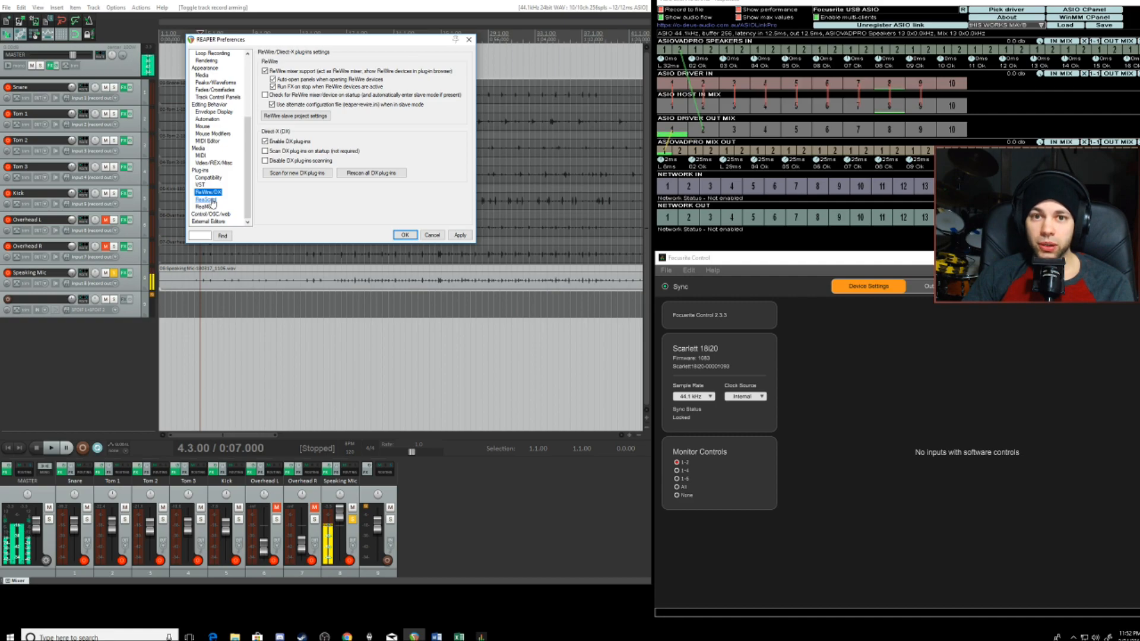
left_click(209, 200)
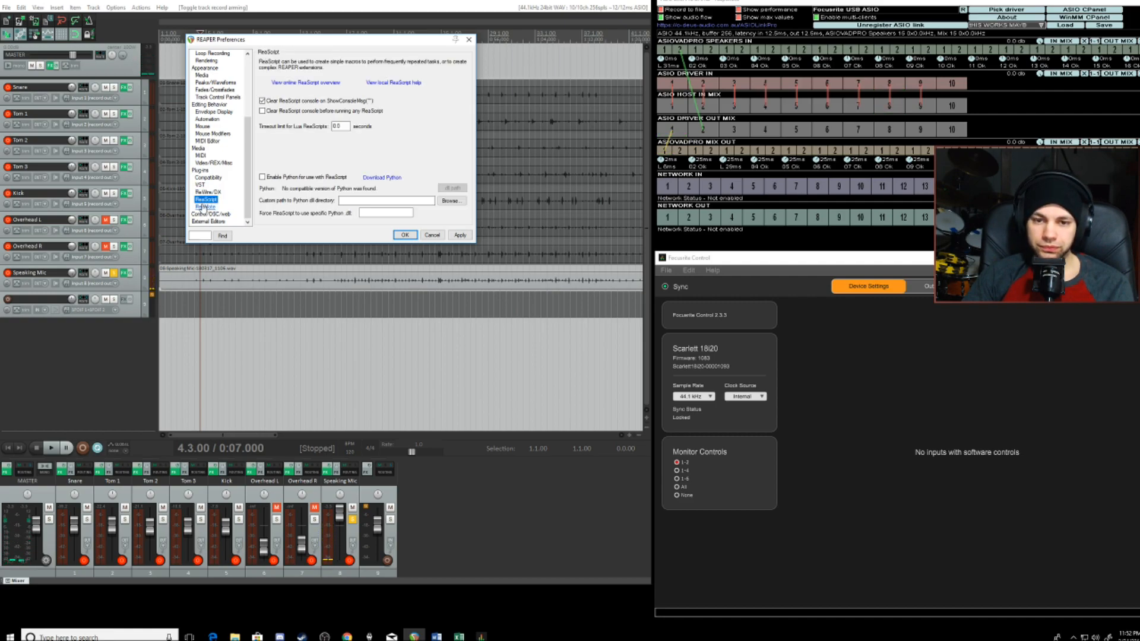
left_click(205, 207)
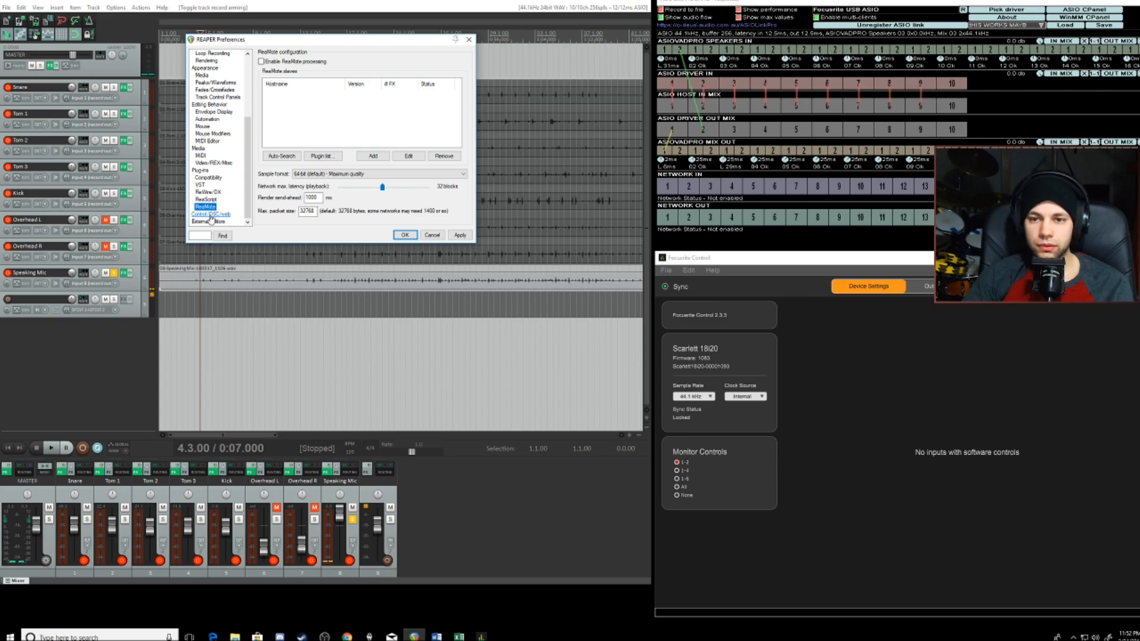
Step: Review the Control/OSC/web and External Editors preferences, and close the preferences with their settings accepted
left_click(211, 215)
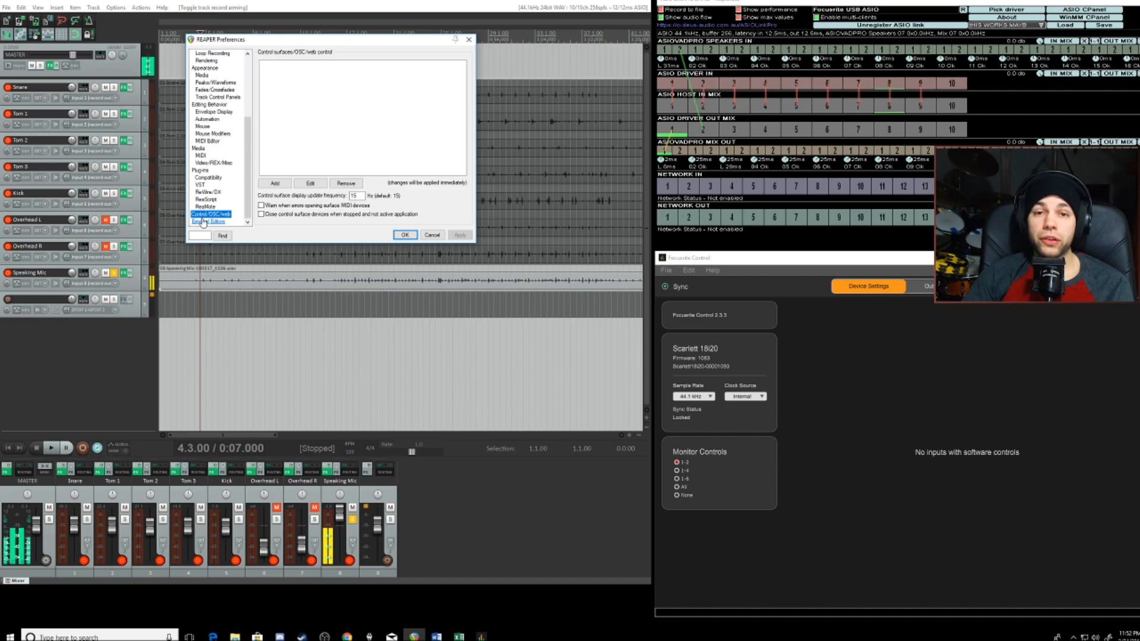
left_click(203, 222)
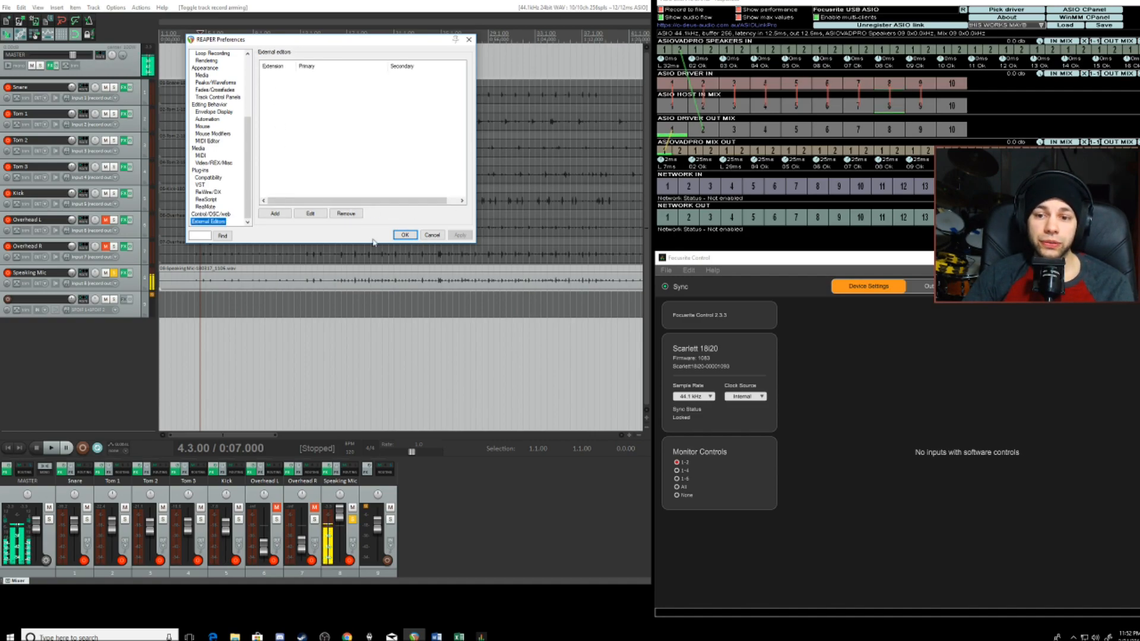
left_click(407, 238)
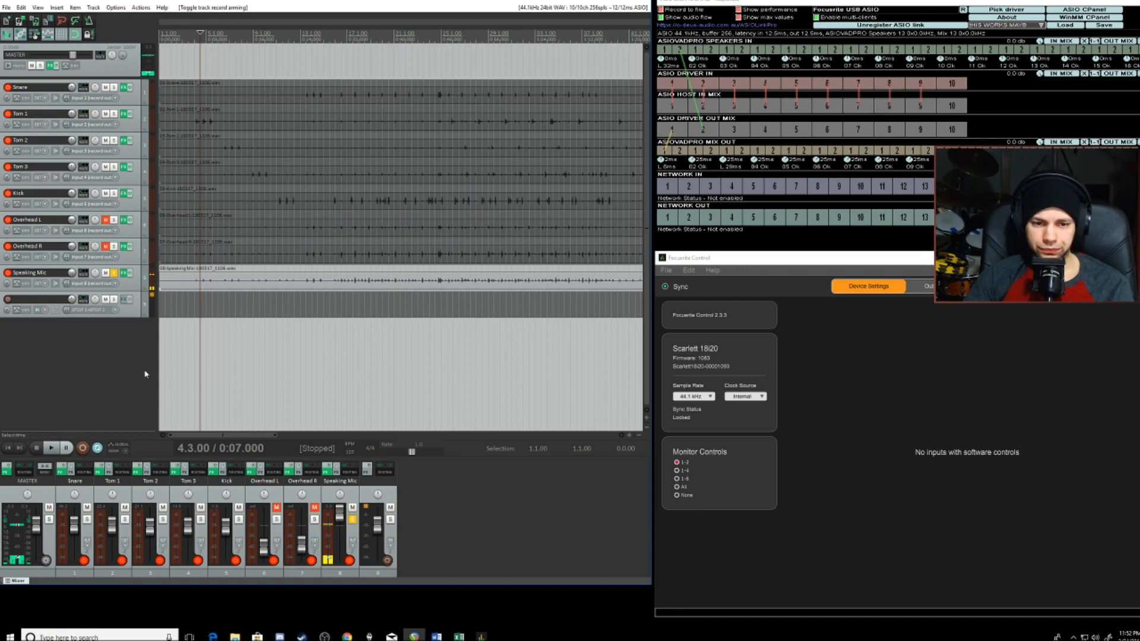
Step: Select the Speaking Mic track and toggle its record arming off and back on twice
left_click(132, 287)
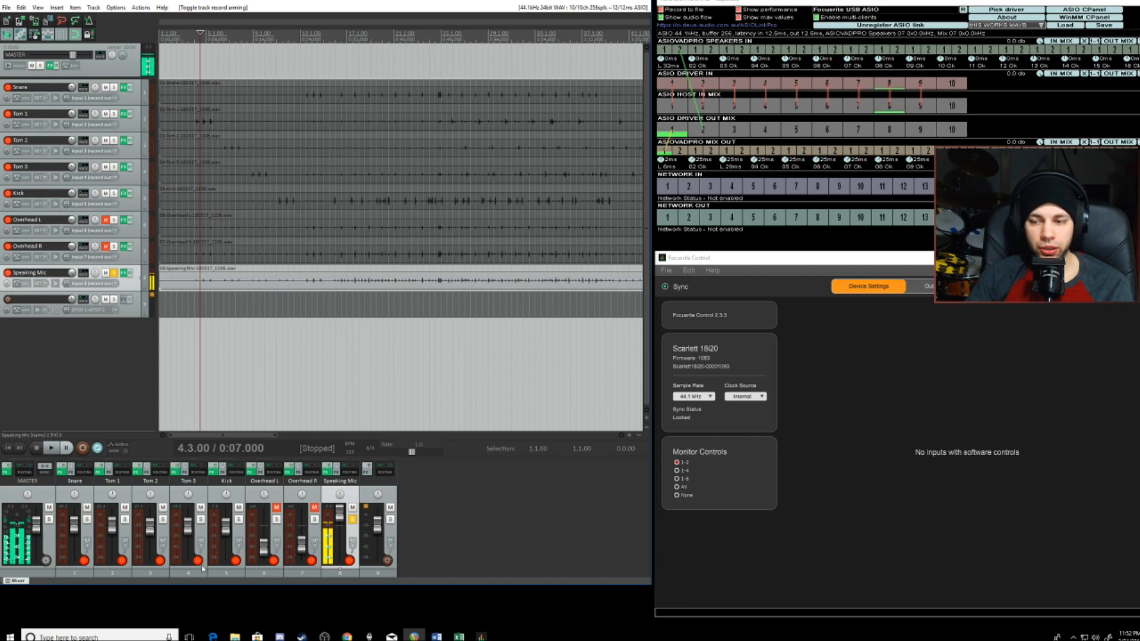
left_click(9, 274)
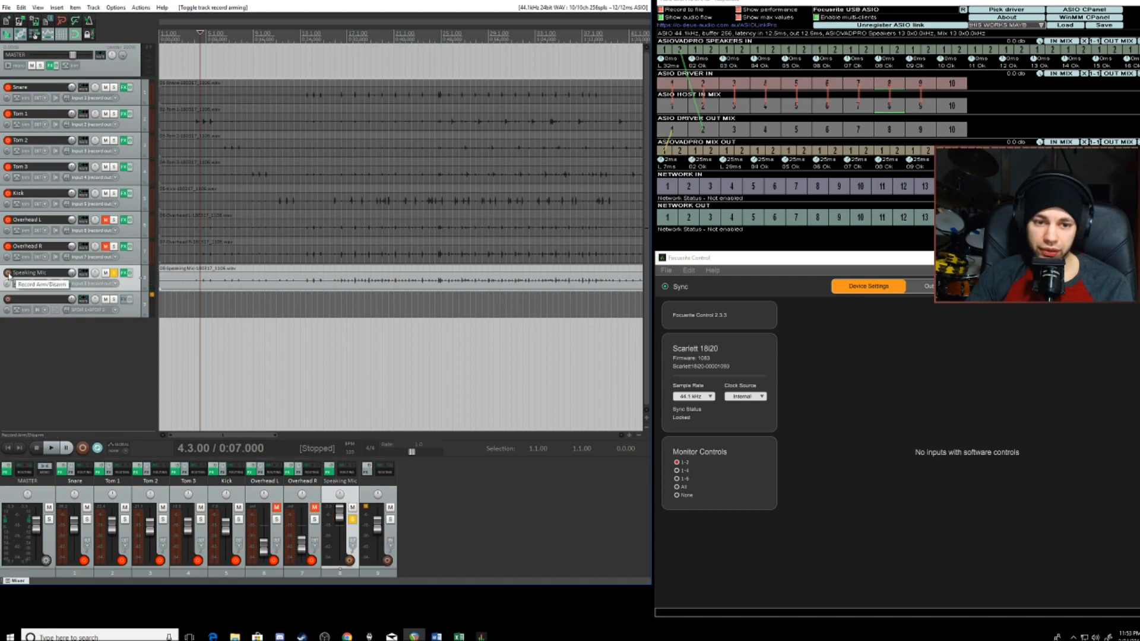
left_click(8, 274)
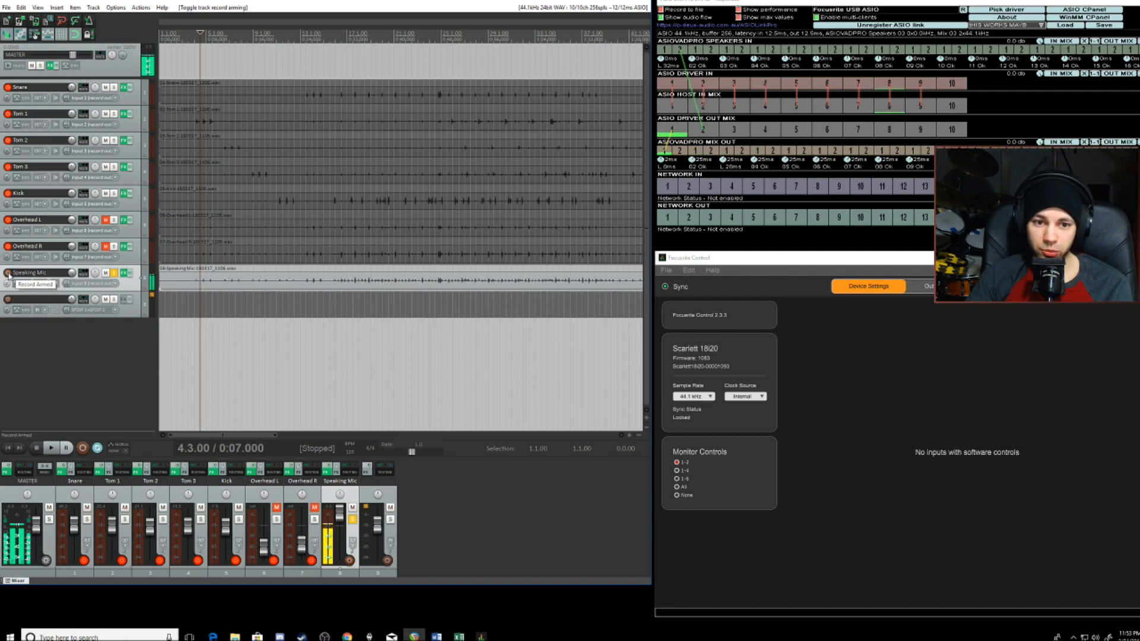
left_click(8, 273)
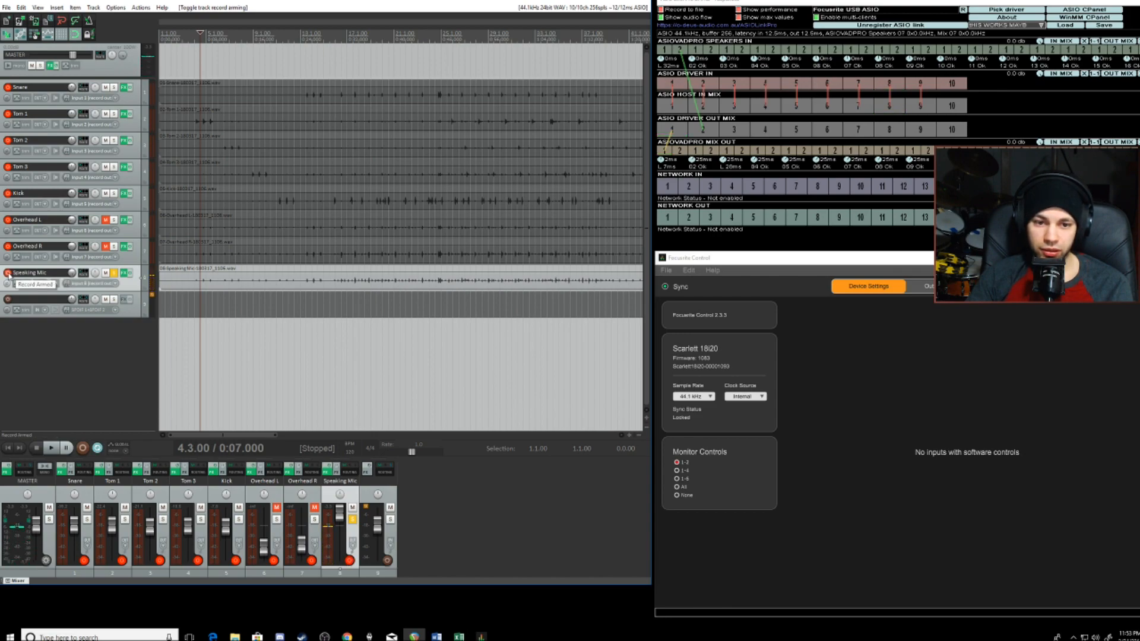
left_click(8, 273)
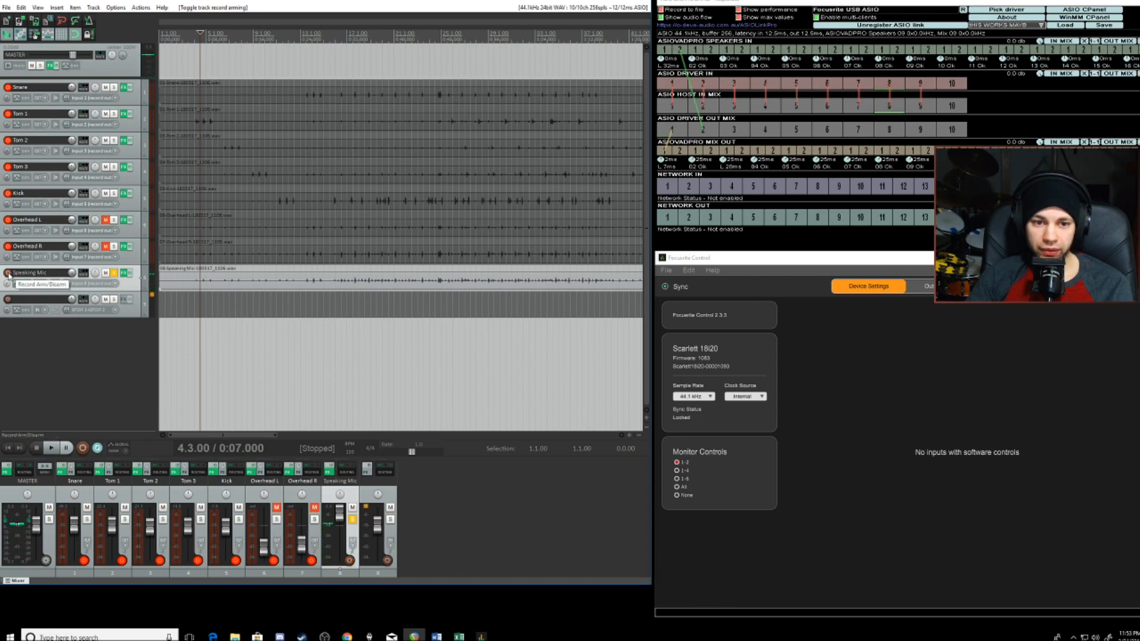
left_click(8, 273)
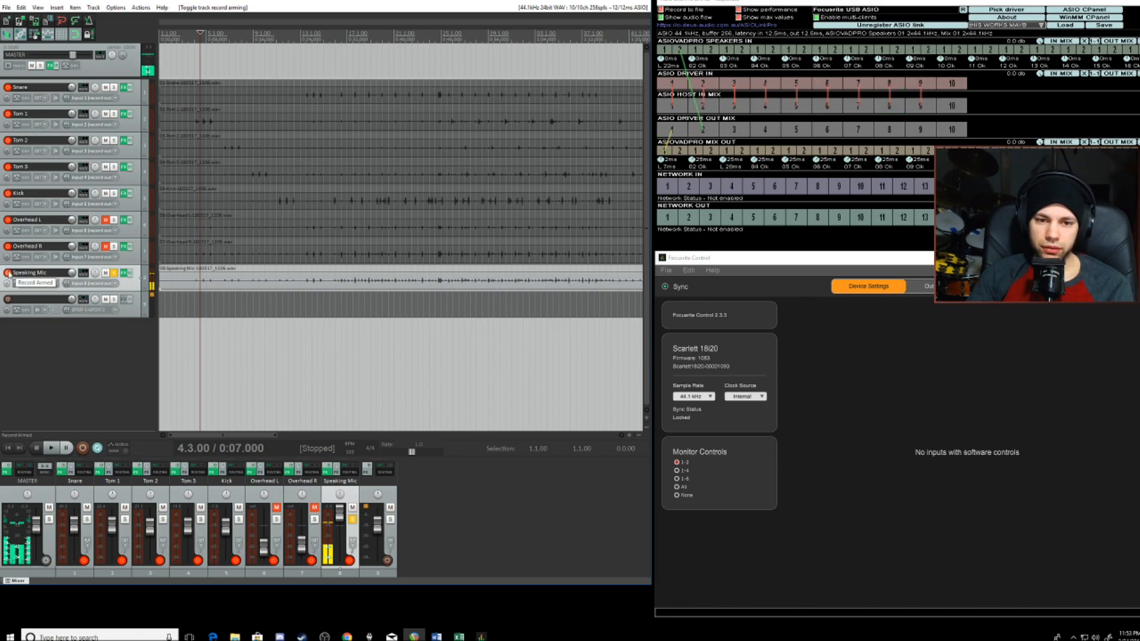
Step: Examine the Speaking Mic track's routing choices for sends, receives, audio hardware output and MIDI output
right_click(83, 274)
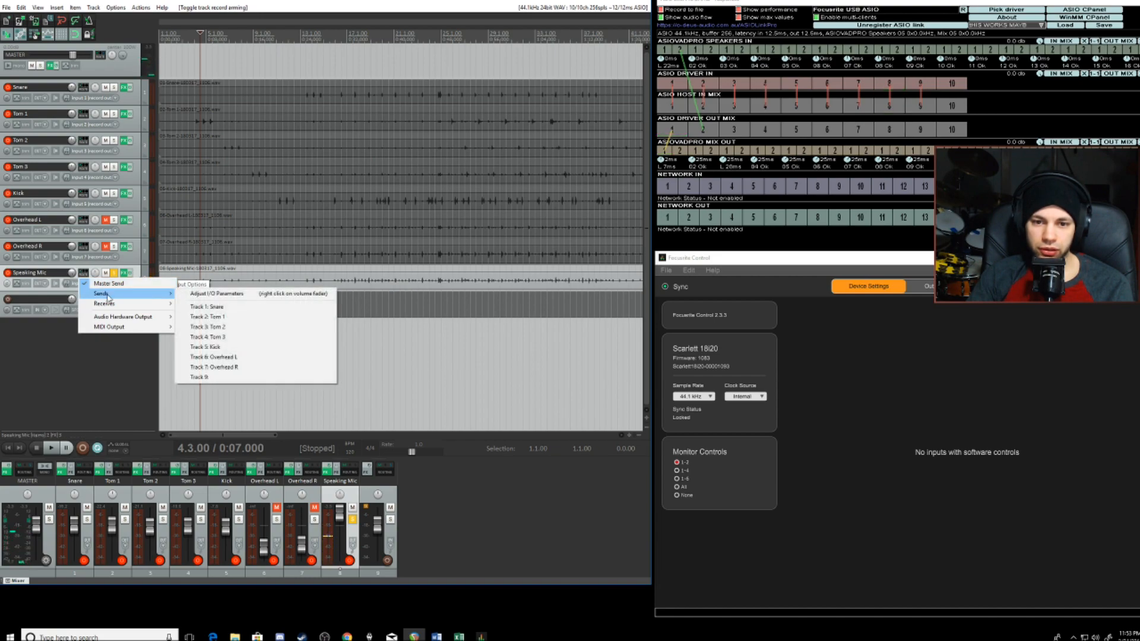
mouse_move(108, 308)
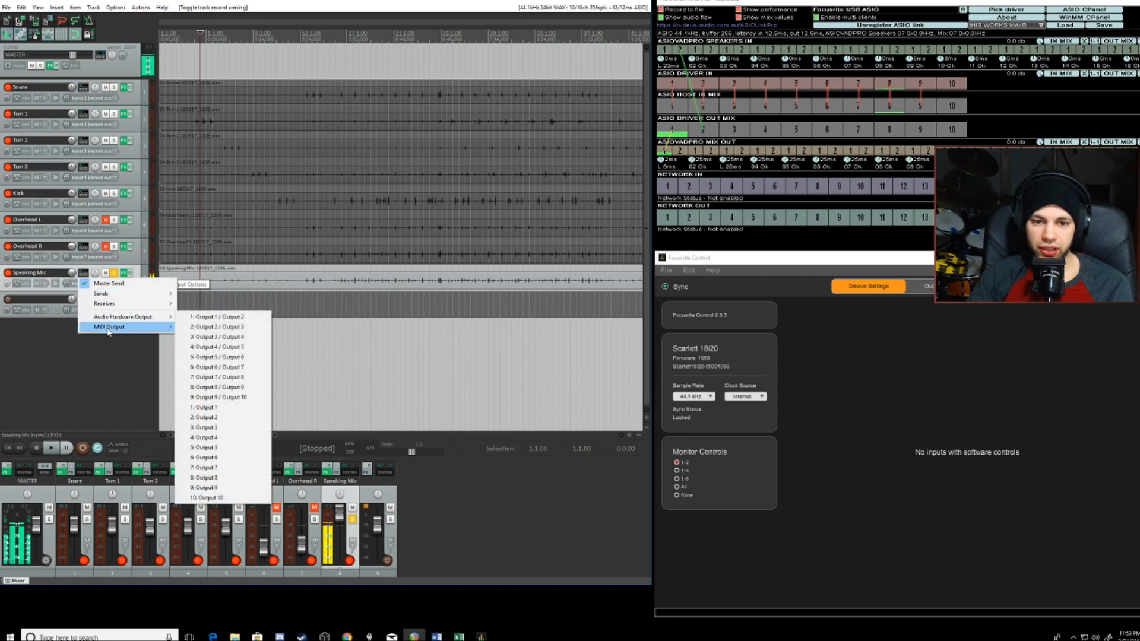
left_click(85, 393)
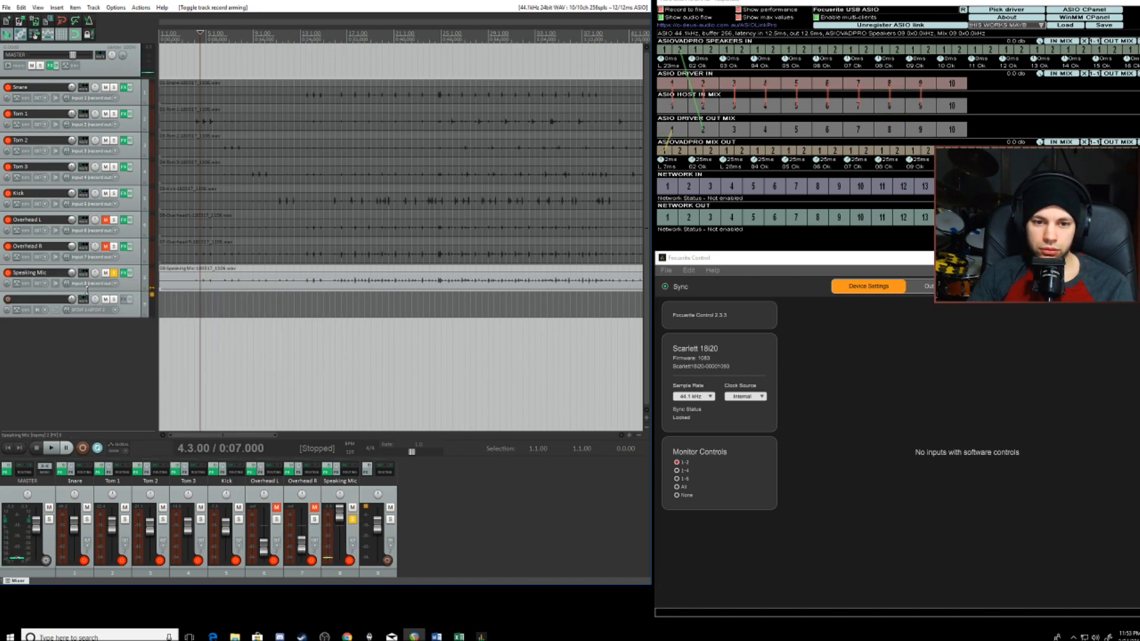
Step: Check the Speaking Mic track's record output mode and its input monitoring options
left_click(43, 286)
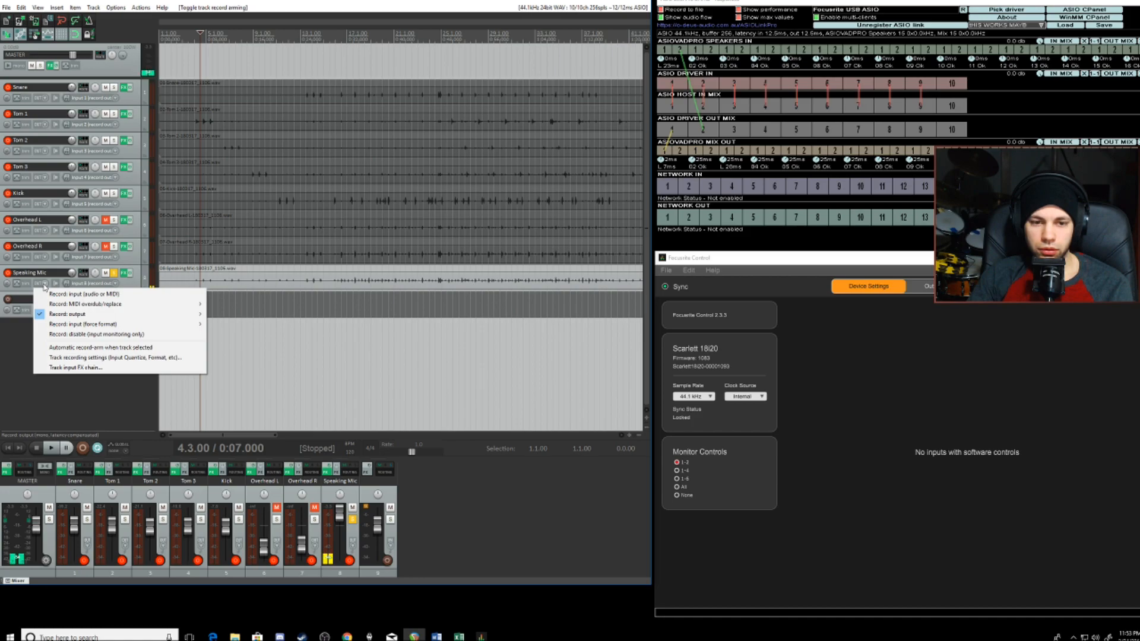
mouse_move(60, 318)
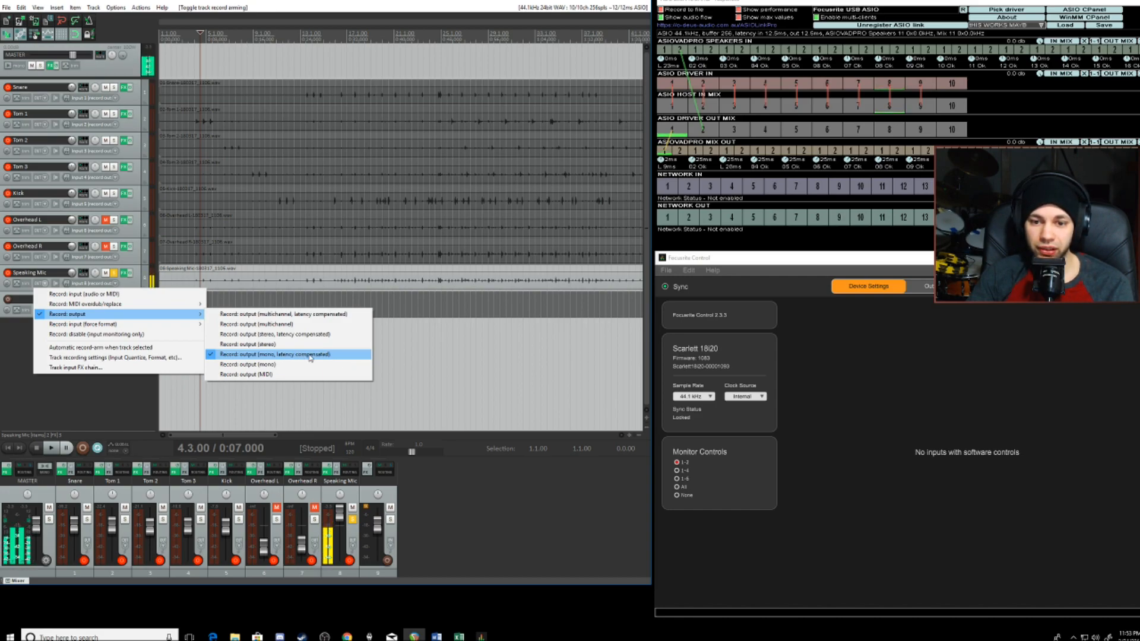
left_click(106, 407)
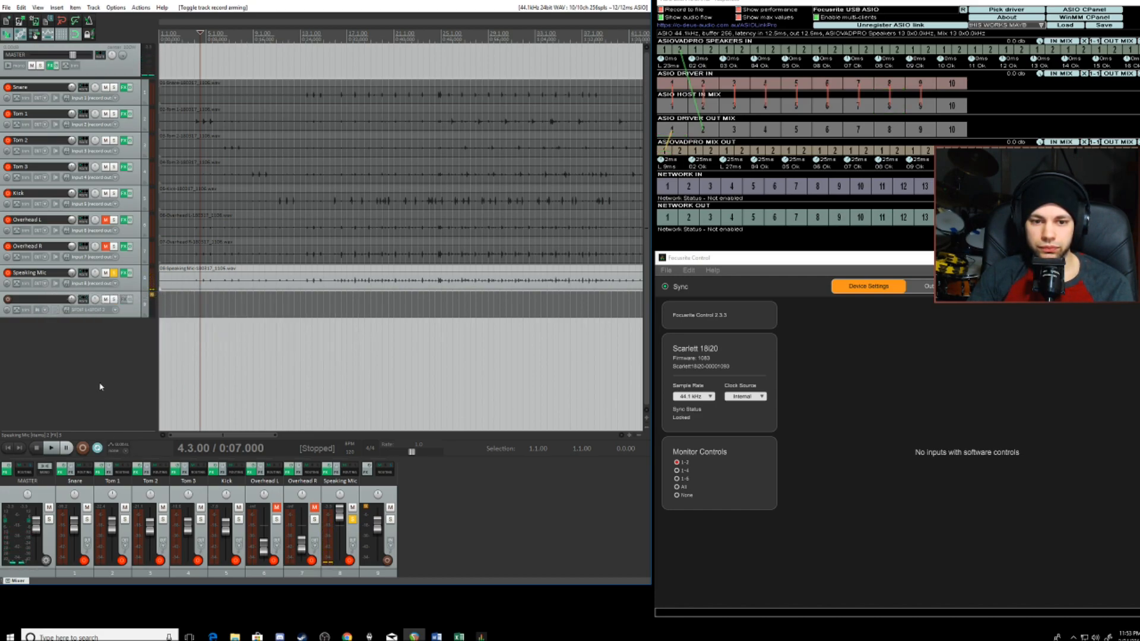
right_click(57, 289)
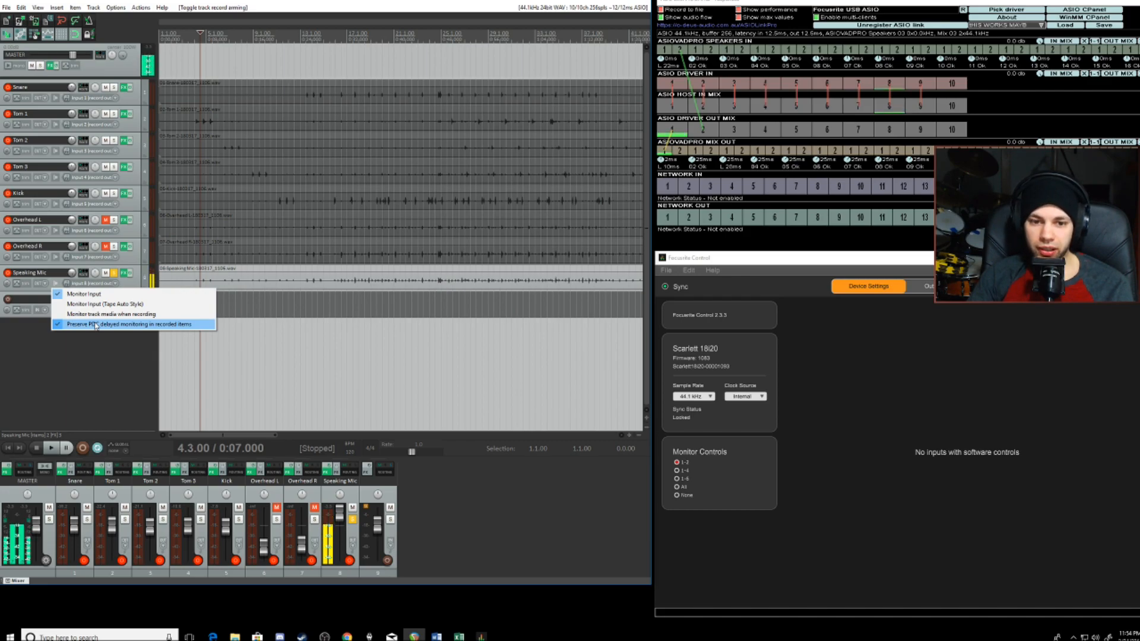
left_click(112, 350)
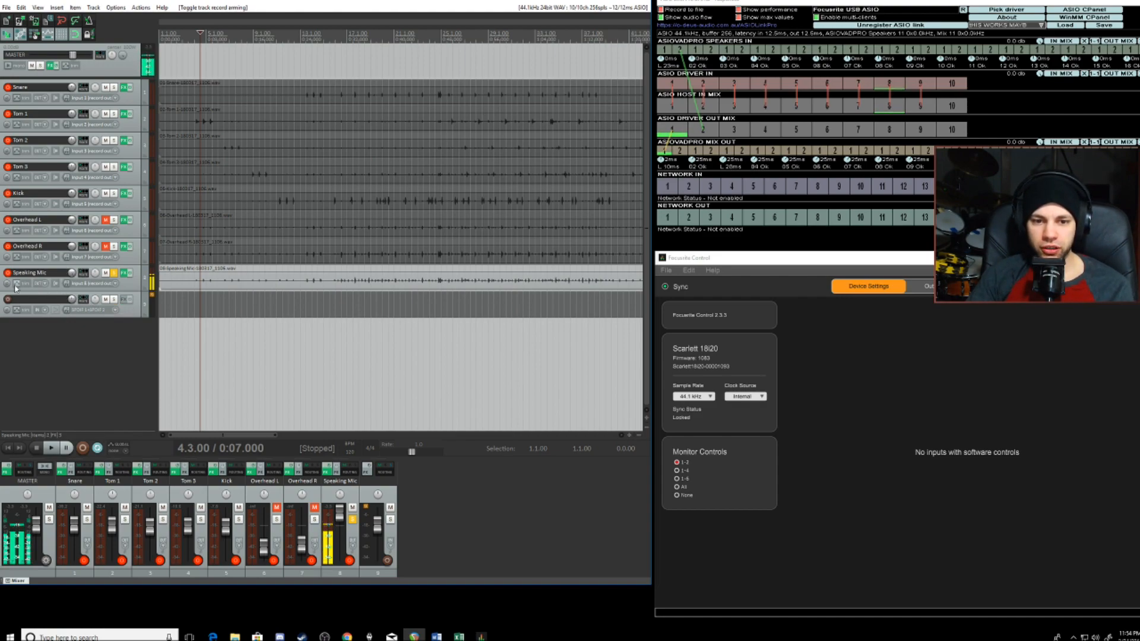
Step: Check which mono hardware input the Speaking Mic track records from and compare it with the ASIO Link routing
left_click(113, 284)
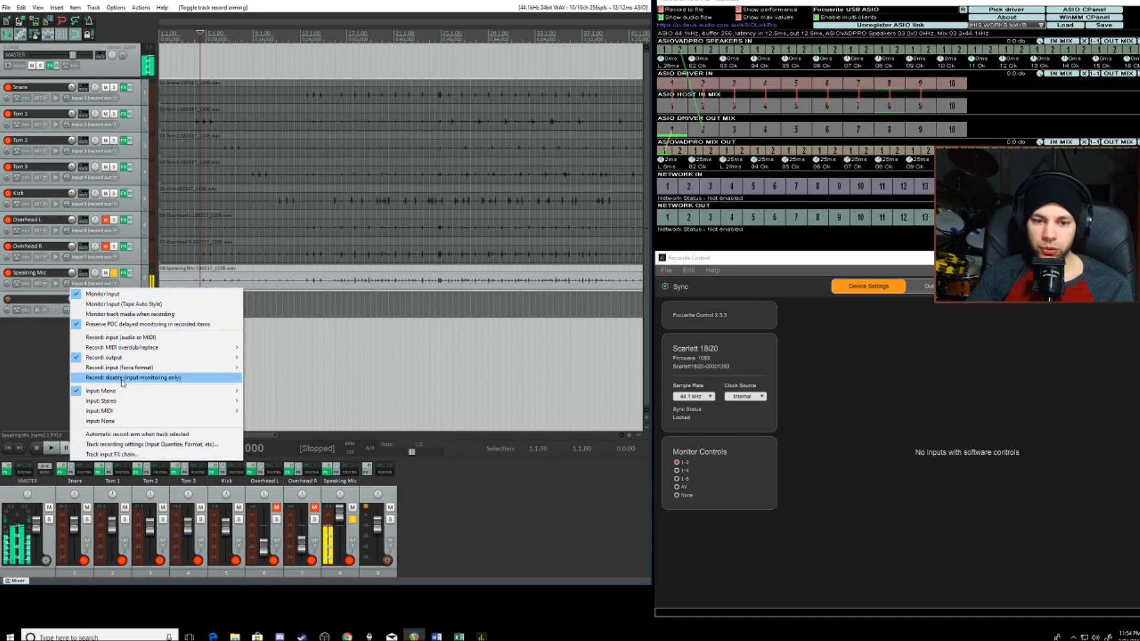
mouse_move(129, 392)
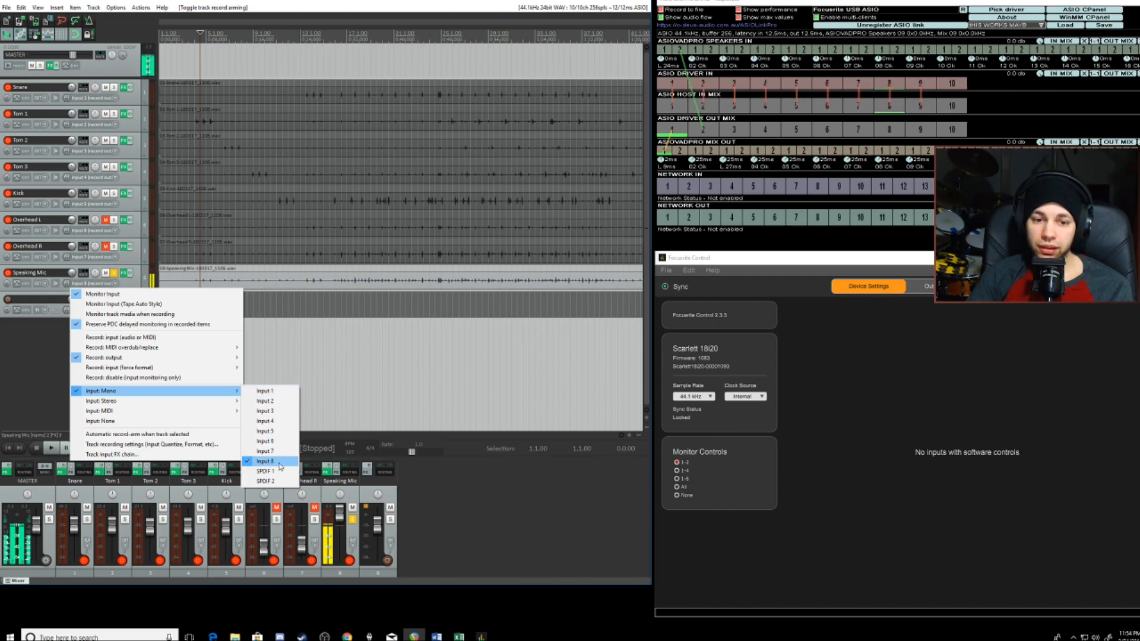
left_click(38, 366)
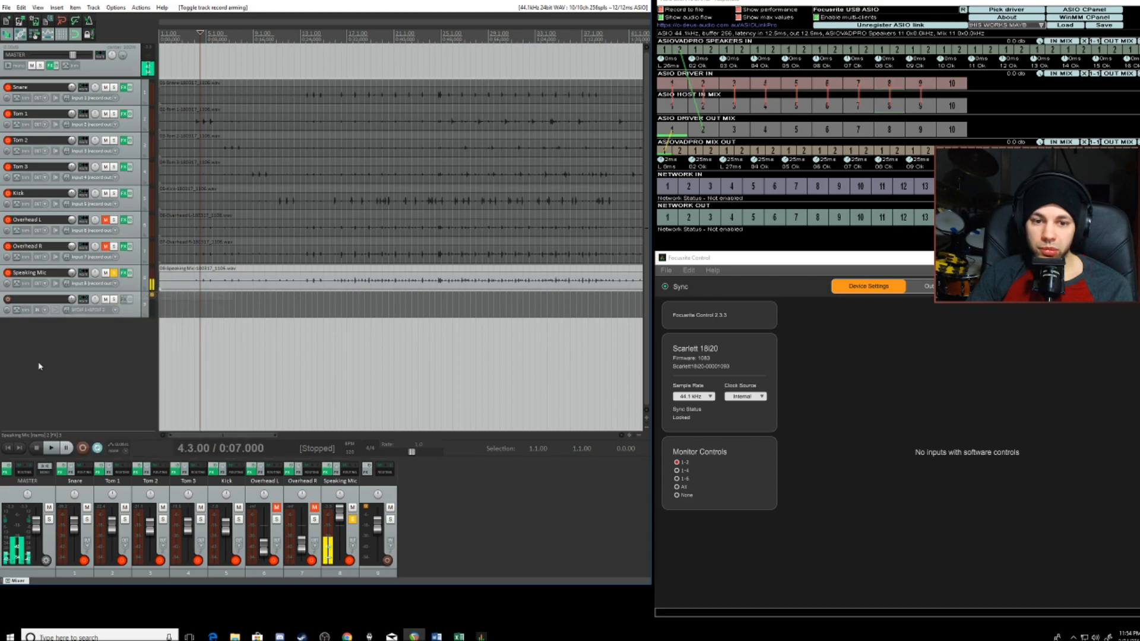
right_click(133, 287)
mouse_move(213, 515)
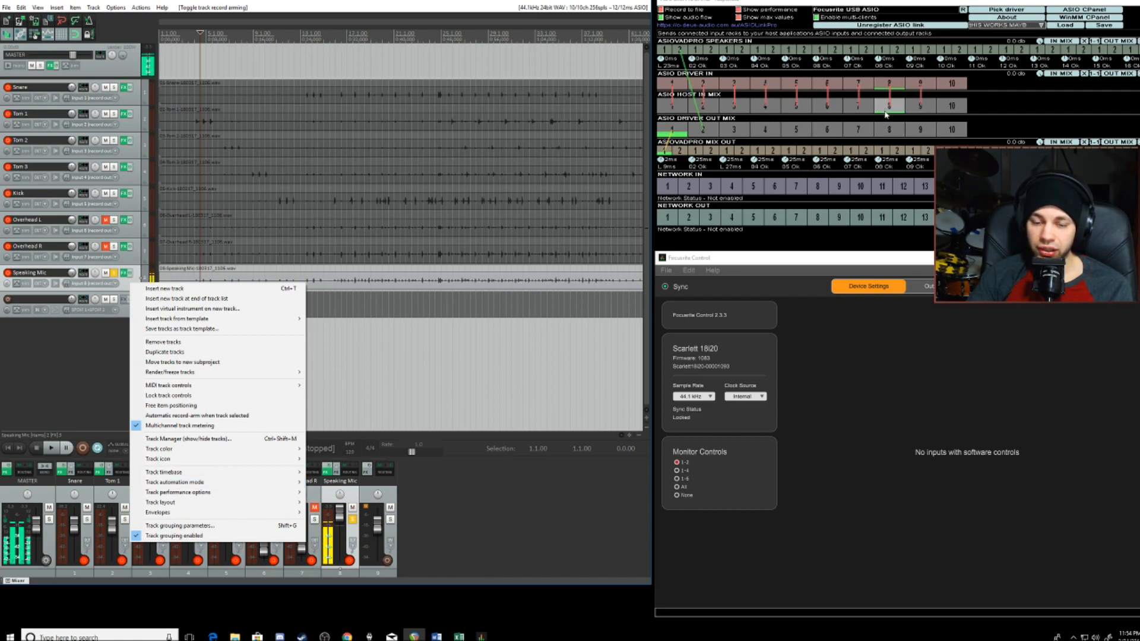
left_click(69, 377)
left_click(100, 284)
mouse_move(175, 391)
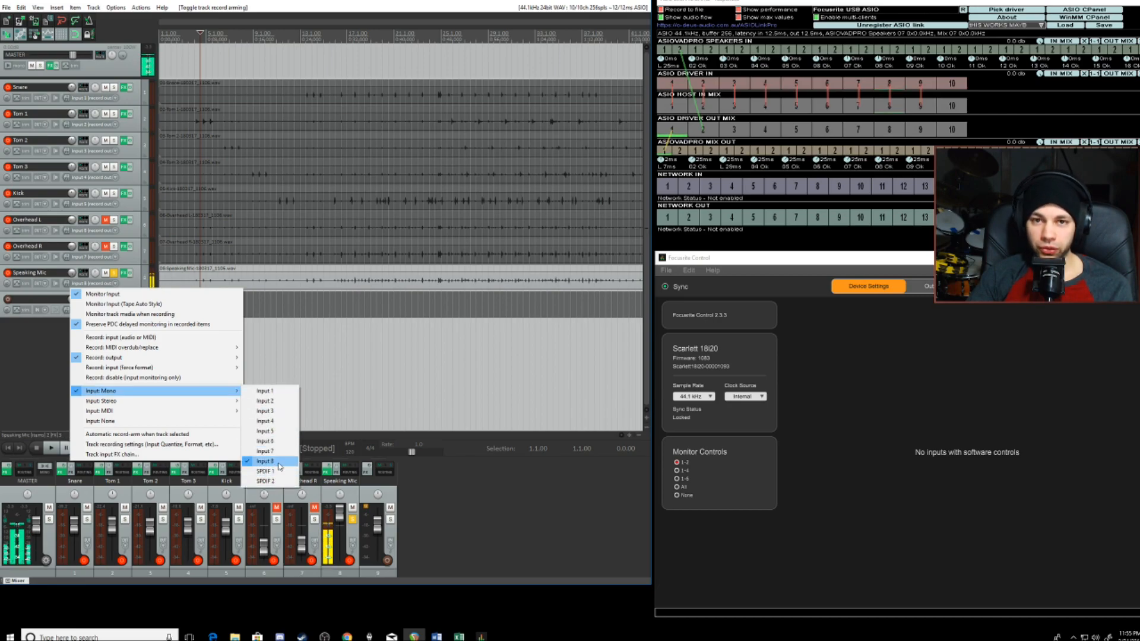
left_click(402, 350)
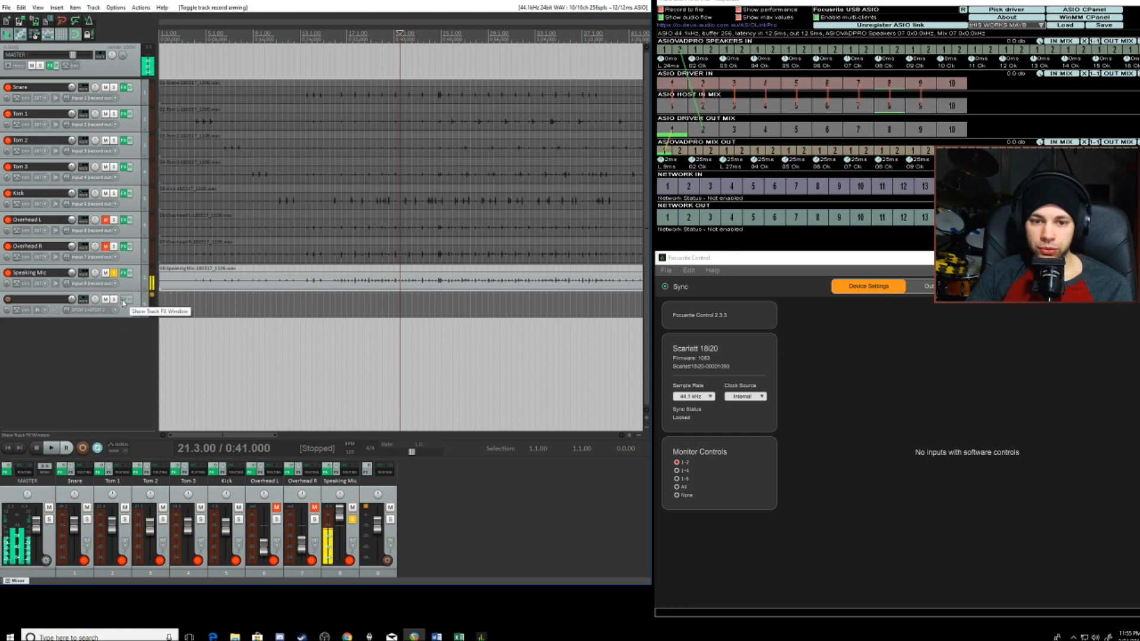
Step: View the plug-ins available for the unnamed track 9 and close its effects windows without adding any
left_click(123, 303)
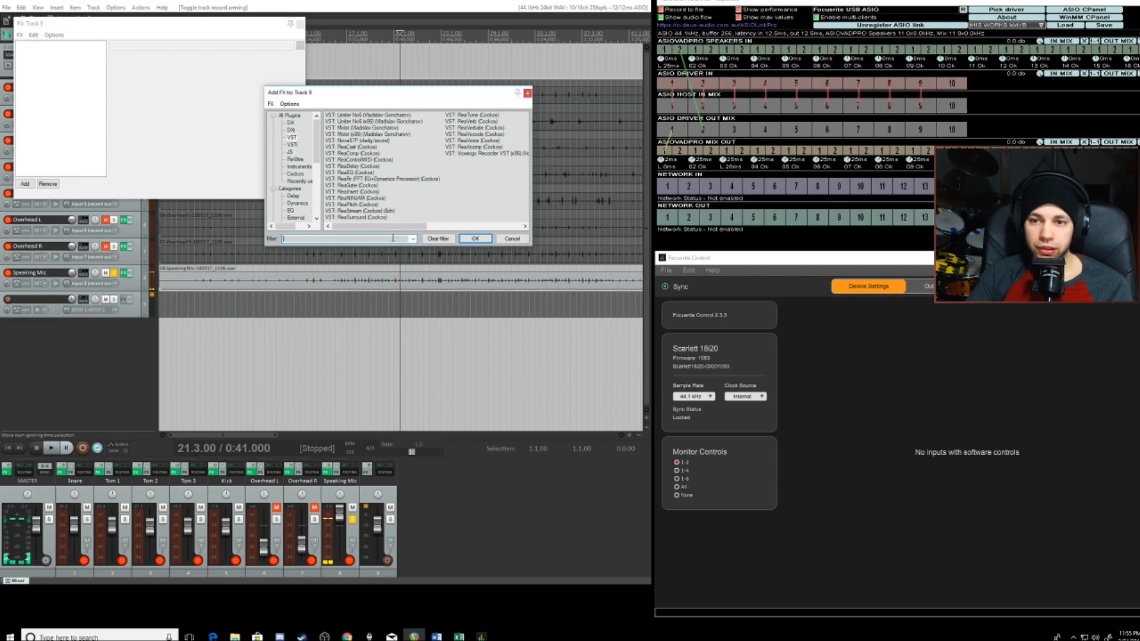
left_click(528, 94)
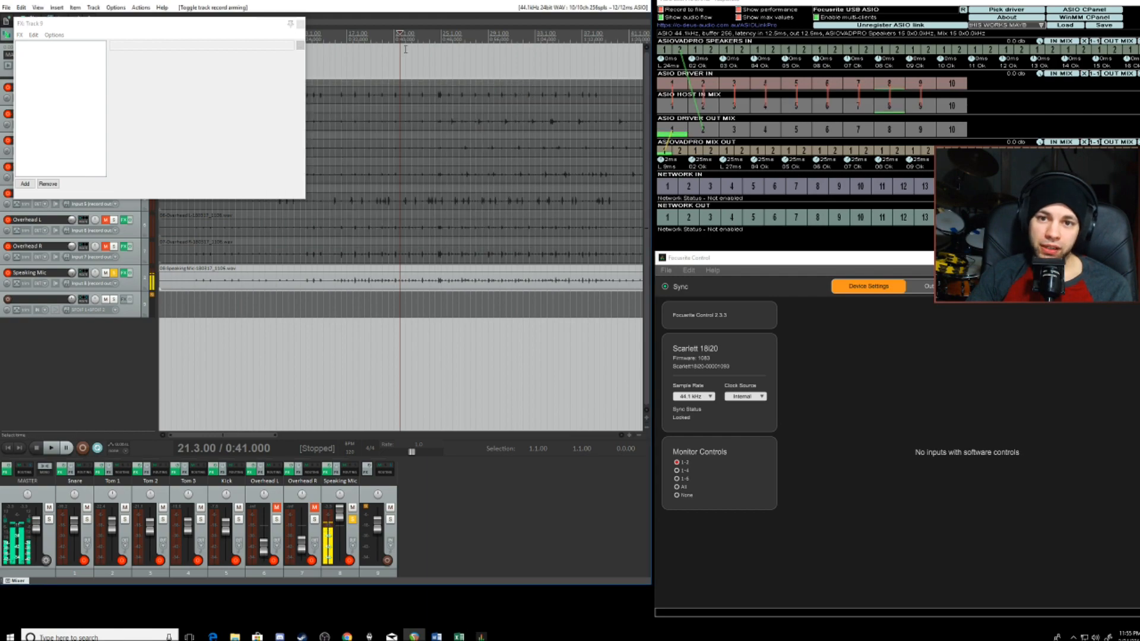
left_click(301, 24)
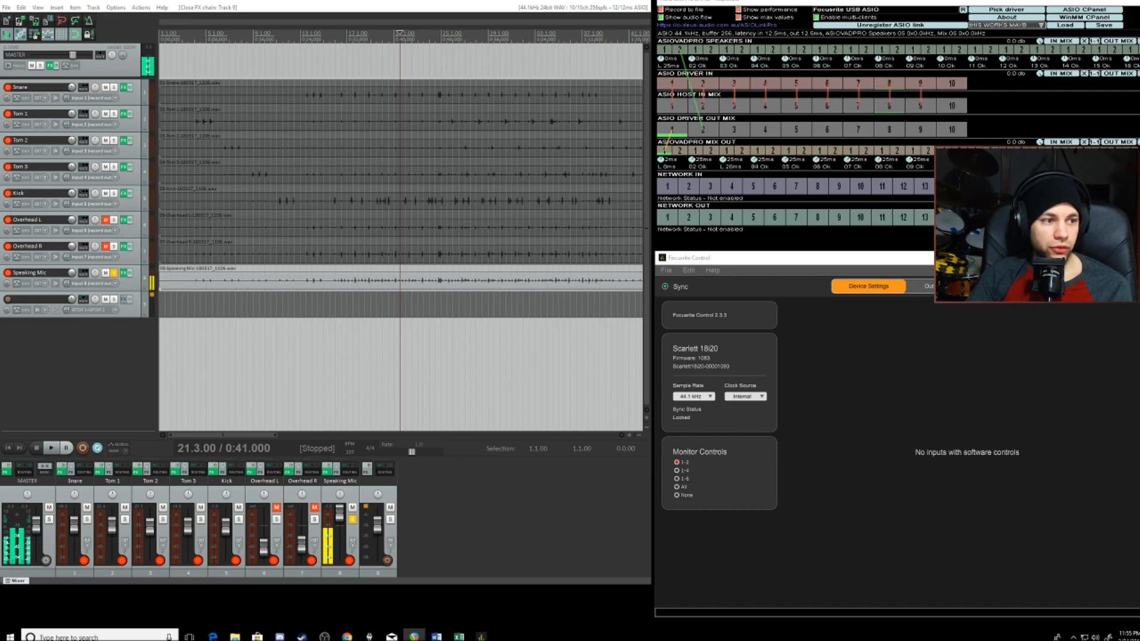
Step: Open the Speaking Mic track's FX chain, move its window clear of the tracks, and display the ReaEQ plug-in
left_click(125, 273)
left_click_drag(29, 153, 736, 298)
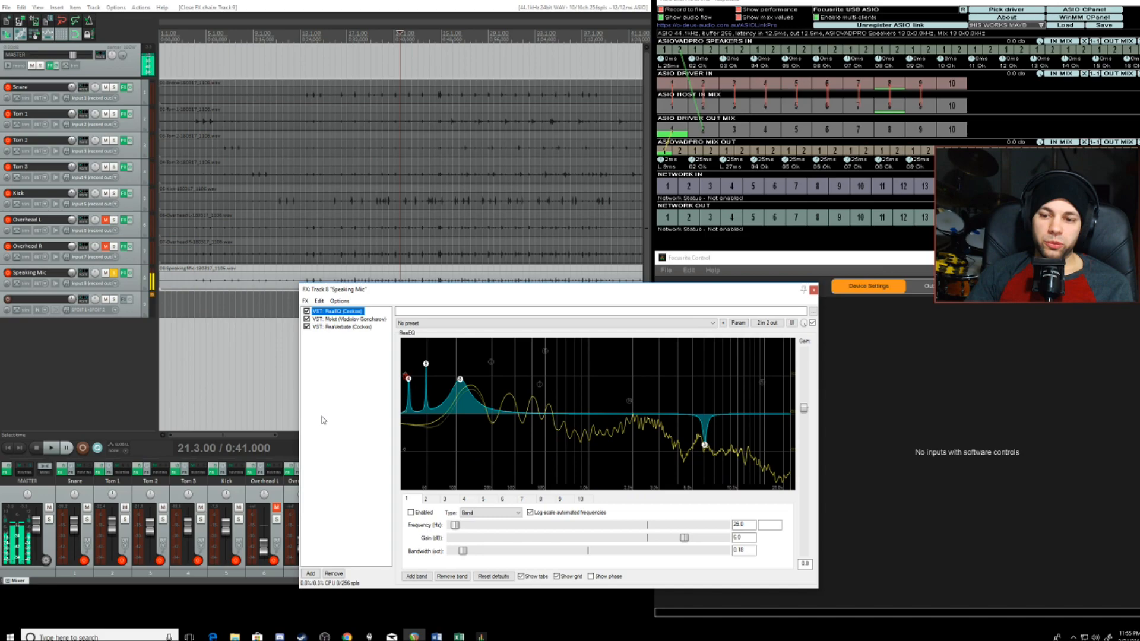
left_click(358, 353)
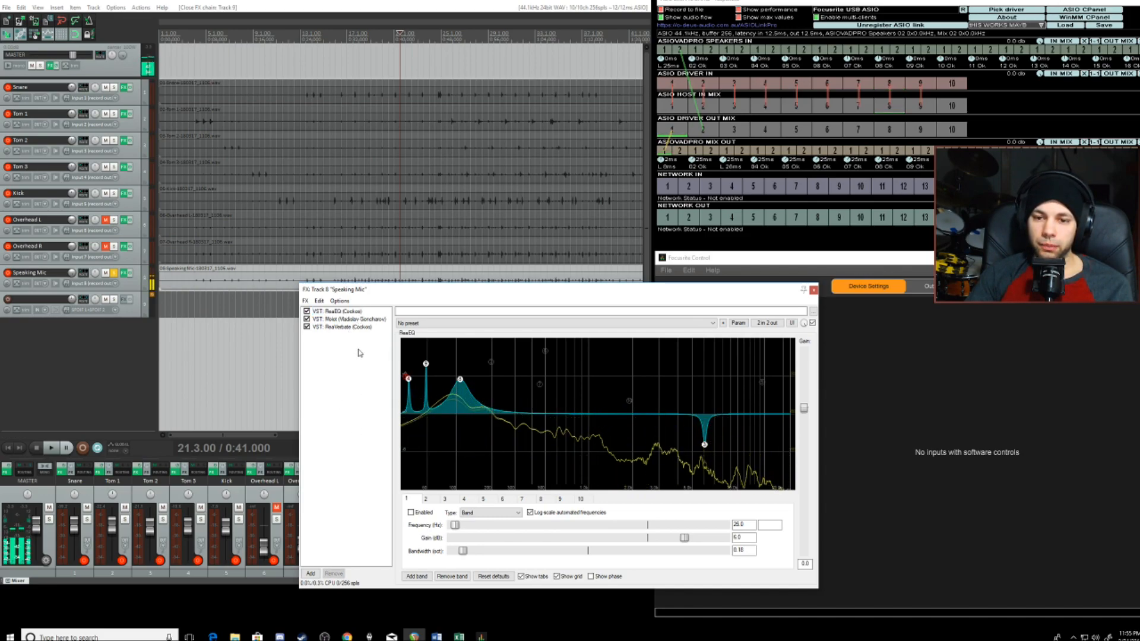
left_click(344, 312)
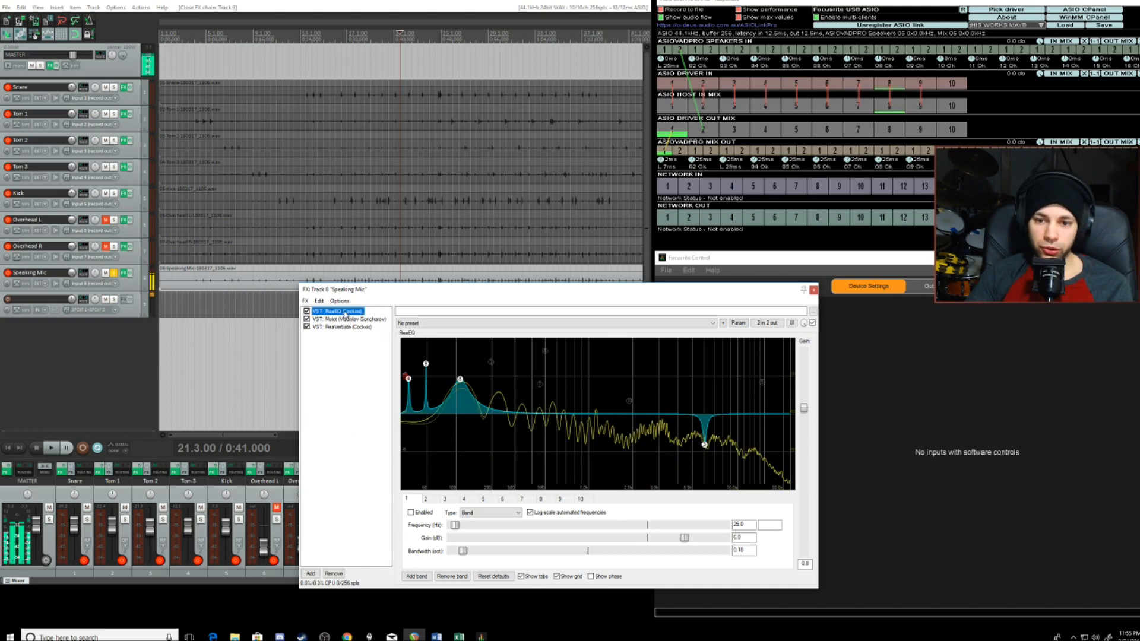
Step: Review Molot, ReaVerbate and ReaEQ in the Speaking Mic FX chain and move the effects window aside
left_click(348, 319)
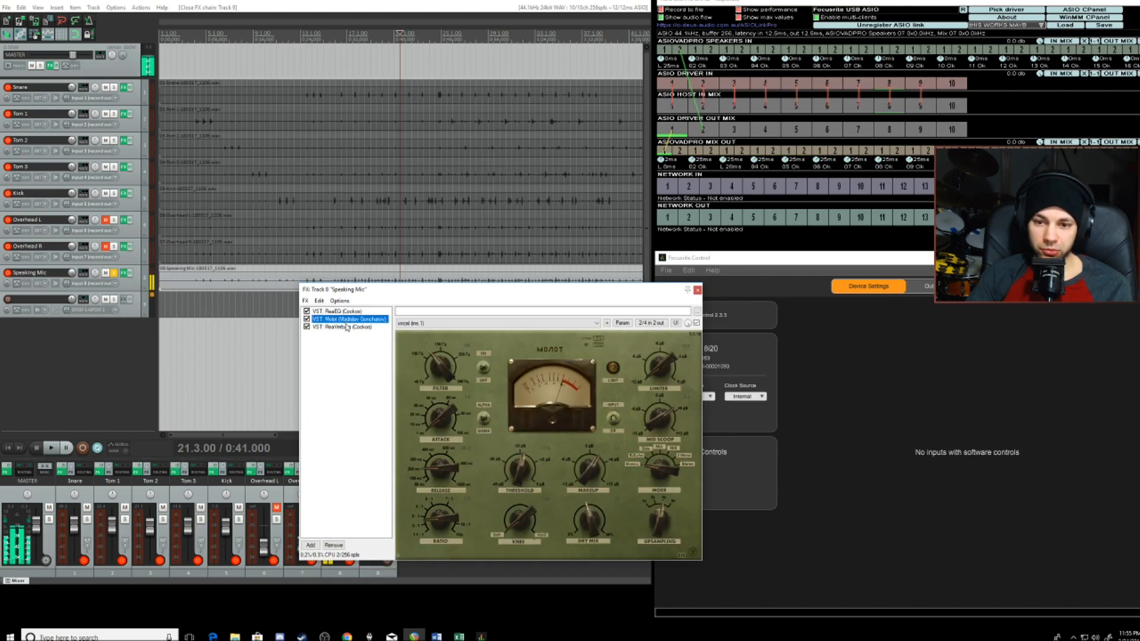
left_click(347, 327)
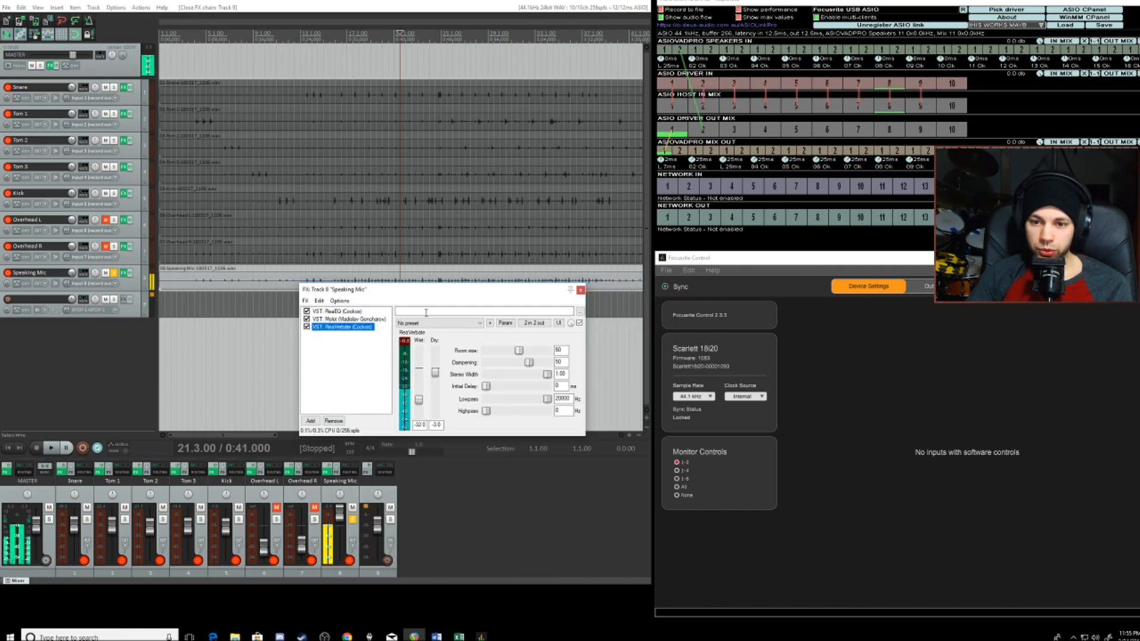
left_click(337, 311)
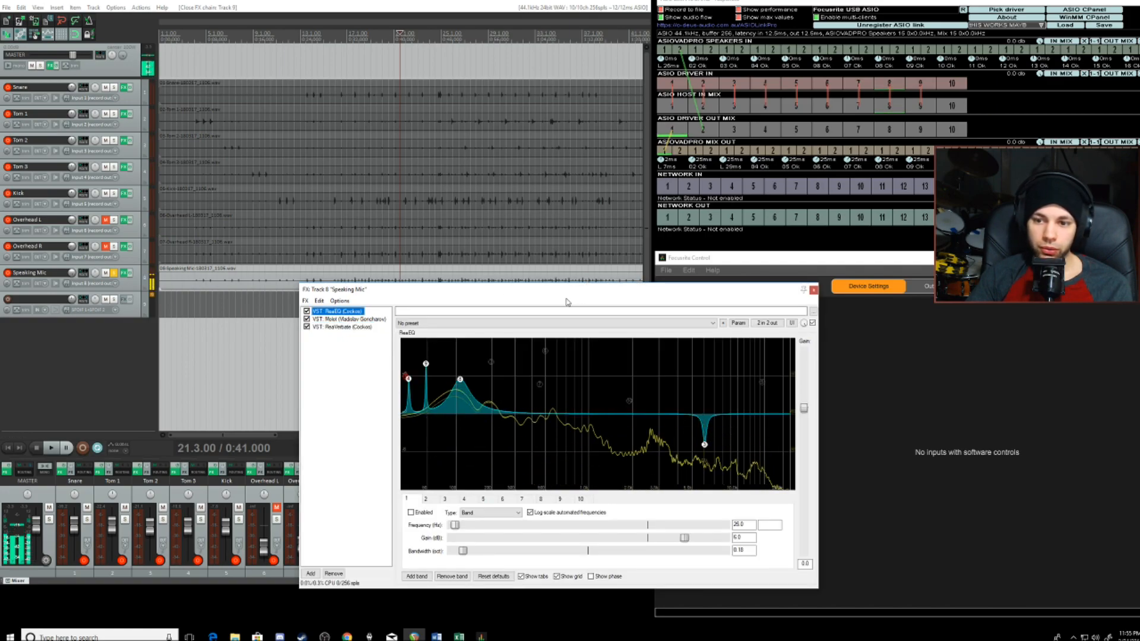
left_click_drag(728, 293, 513, 284)
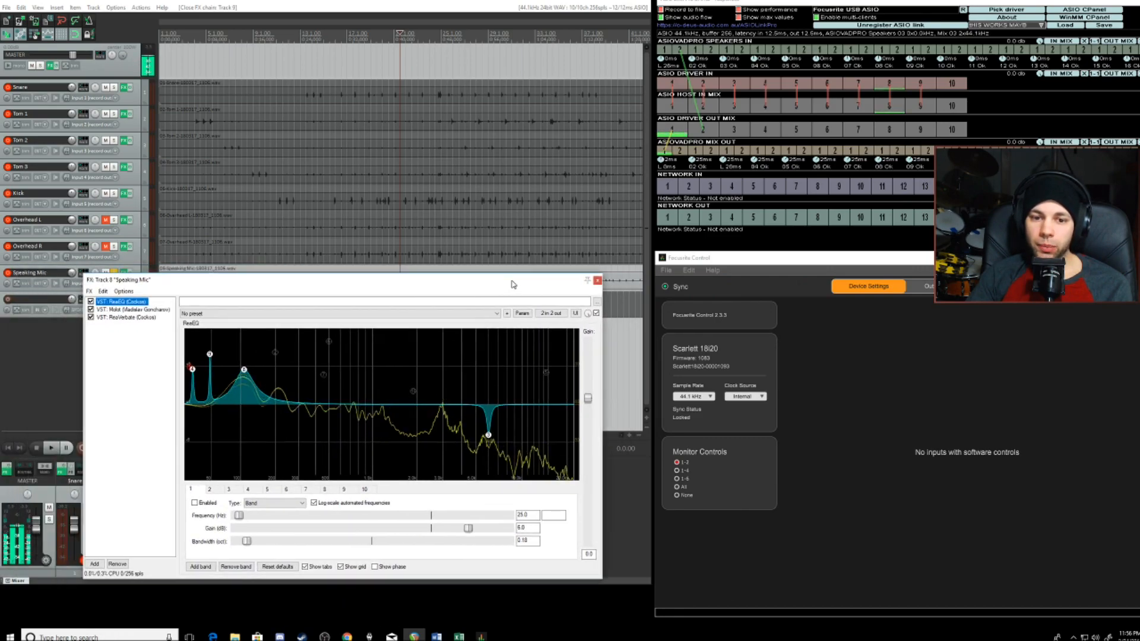
Step: Browse the plug-ins available for the Speaking Mic track, including ReaVerb and ReaVerbate, and close its effects windows without adding any
right_click(116, 349)
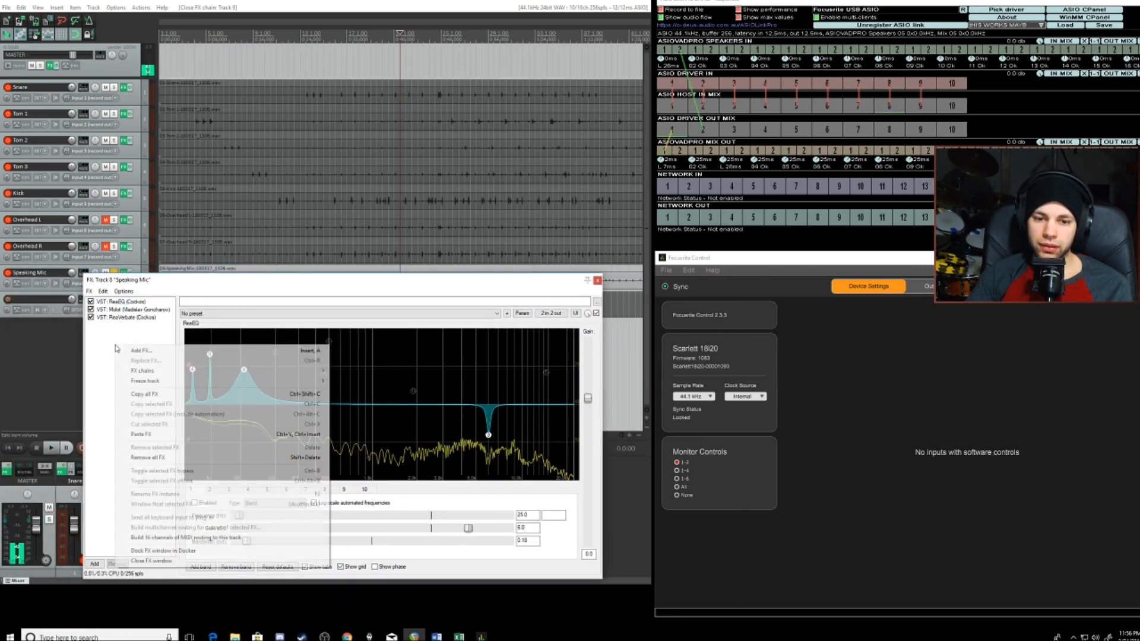
left_click(140, 350)
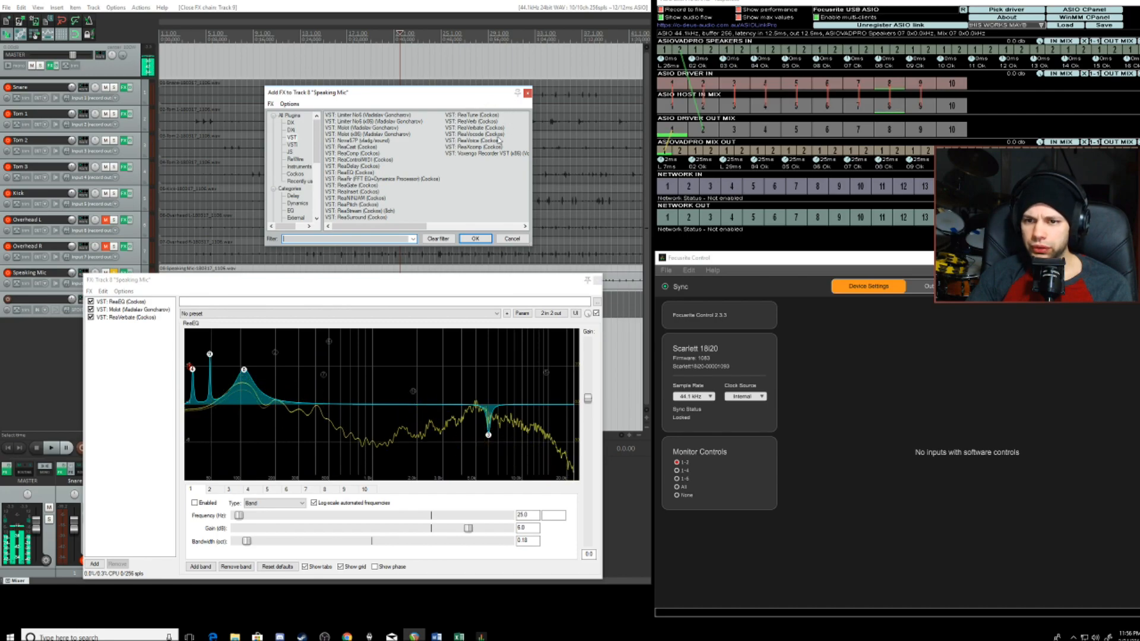
left_click(469, 121)
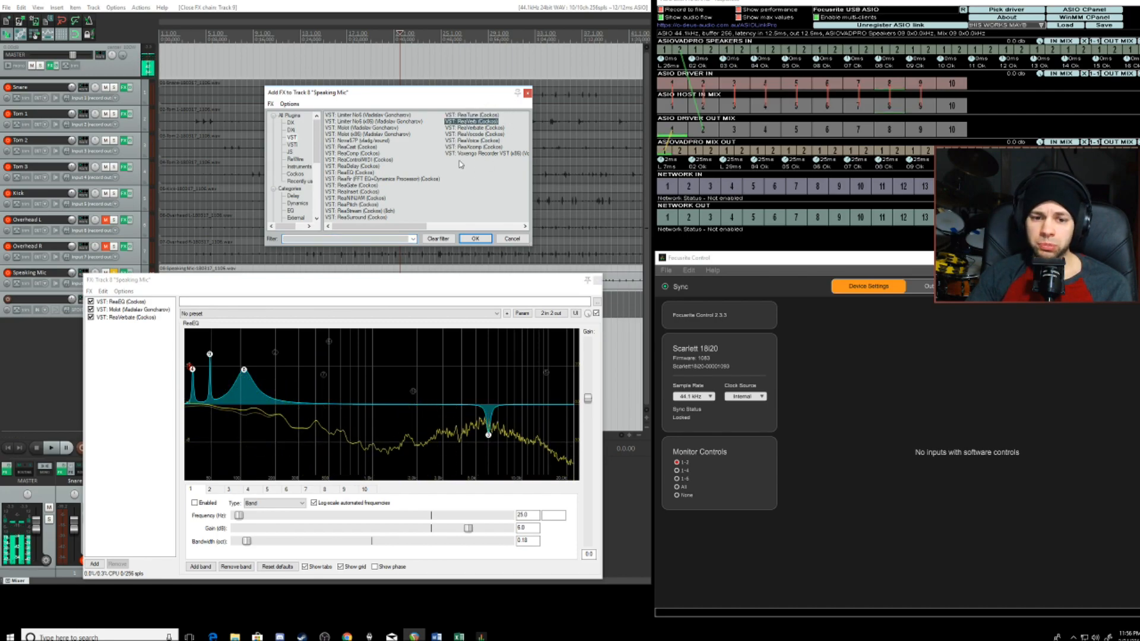
left_click(469, 128)
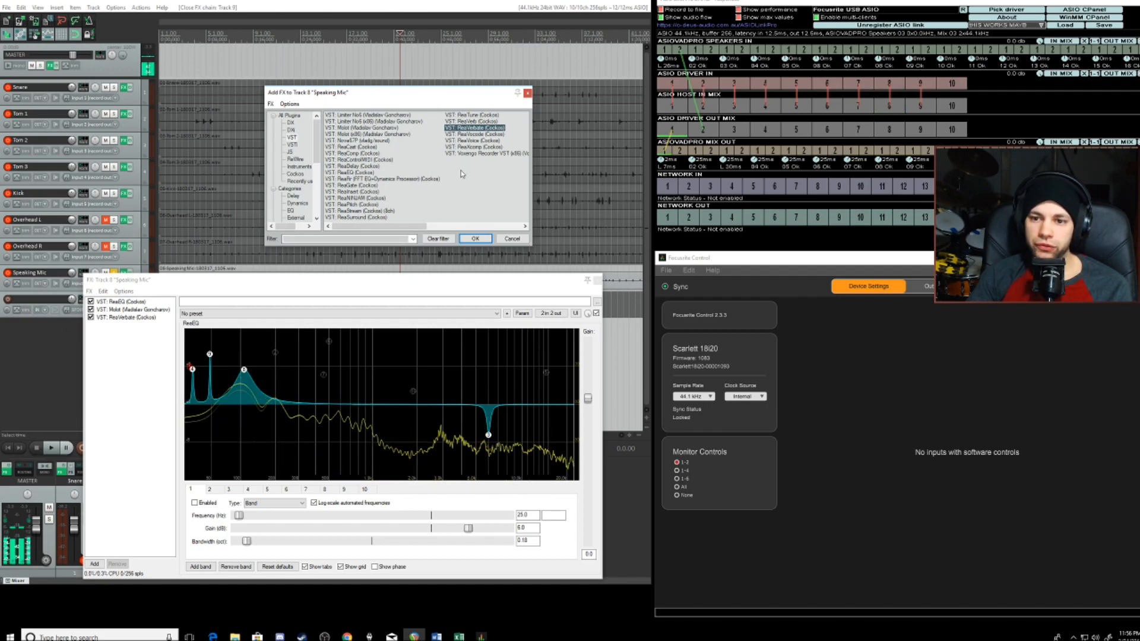
left_click(512, 238)
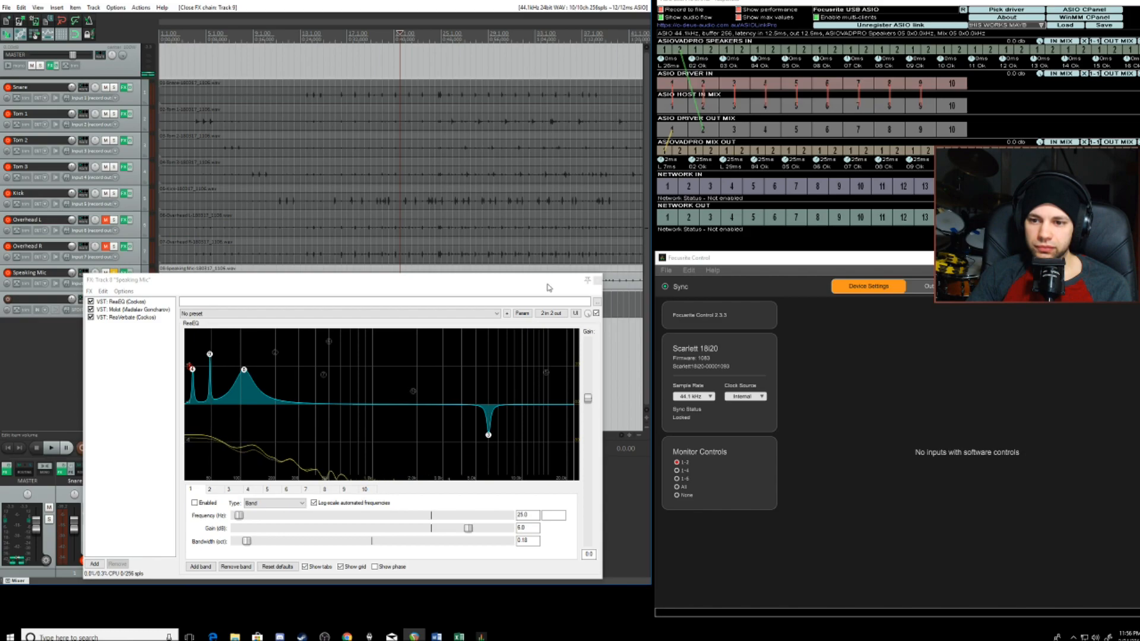
left_click_drag(548, 287, 70, 263)
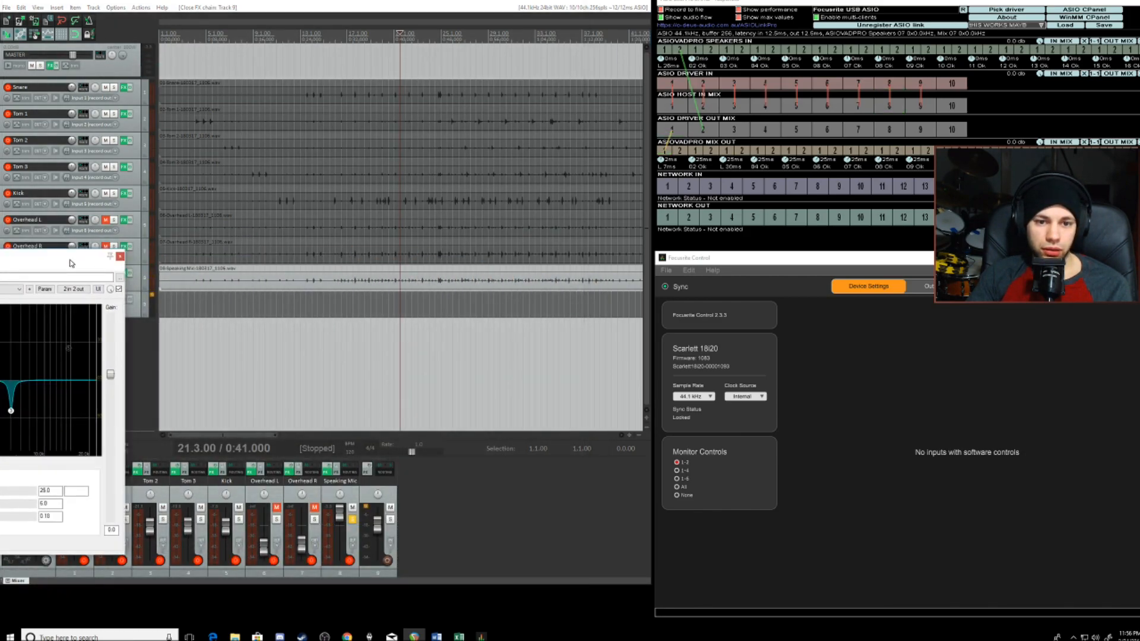
left_click(120, 256)
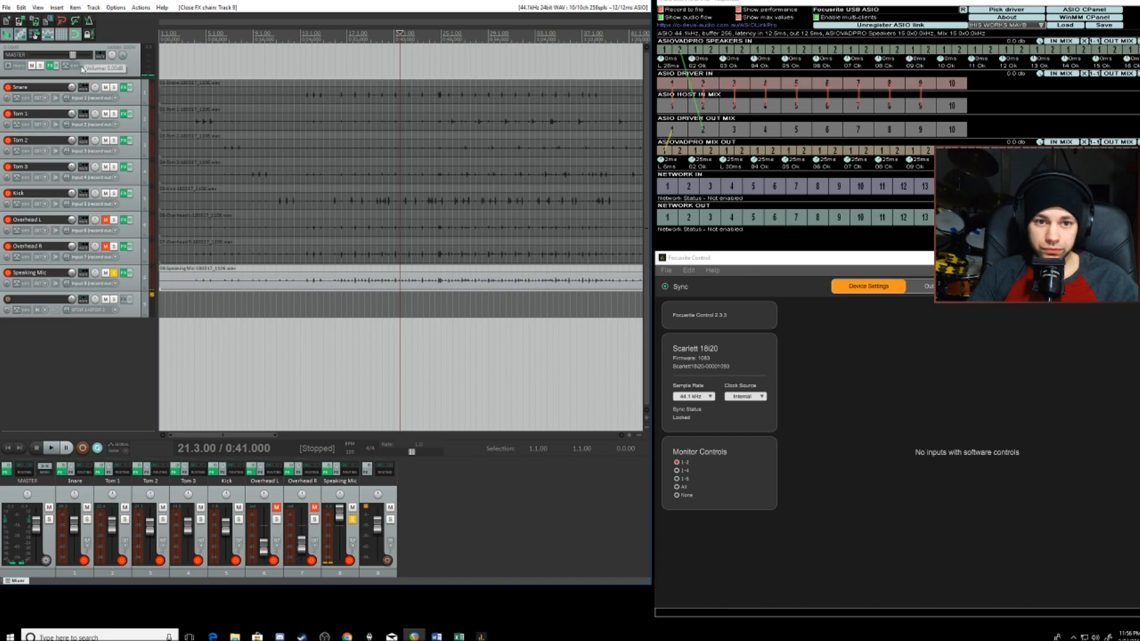
Step: Inspect the master track's FX chain, toggle the bypass of its ReaEQ, and close the effects window
left_click(51, 66)
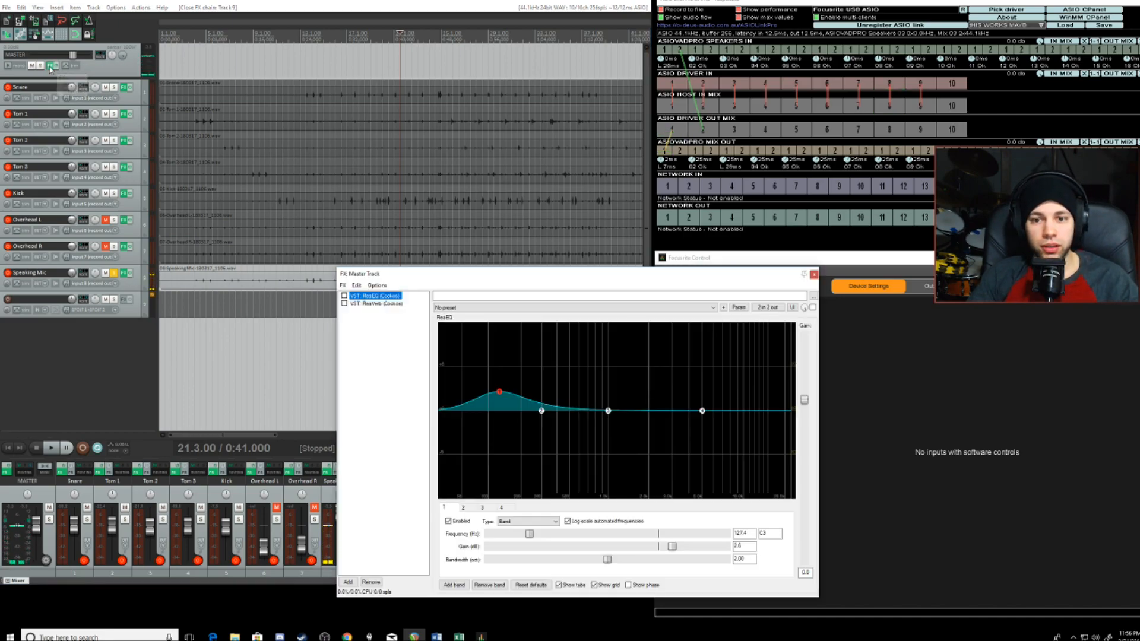
left_click(343, 295)
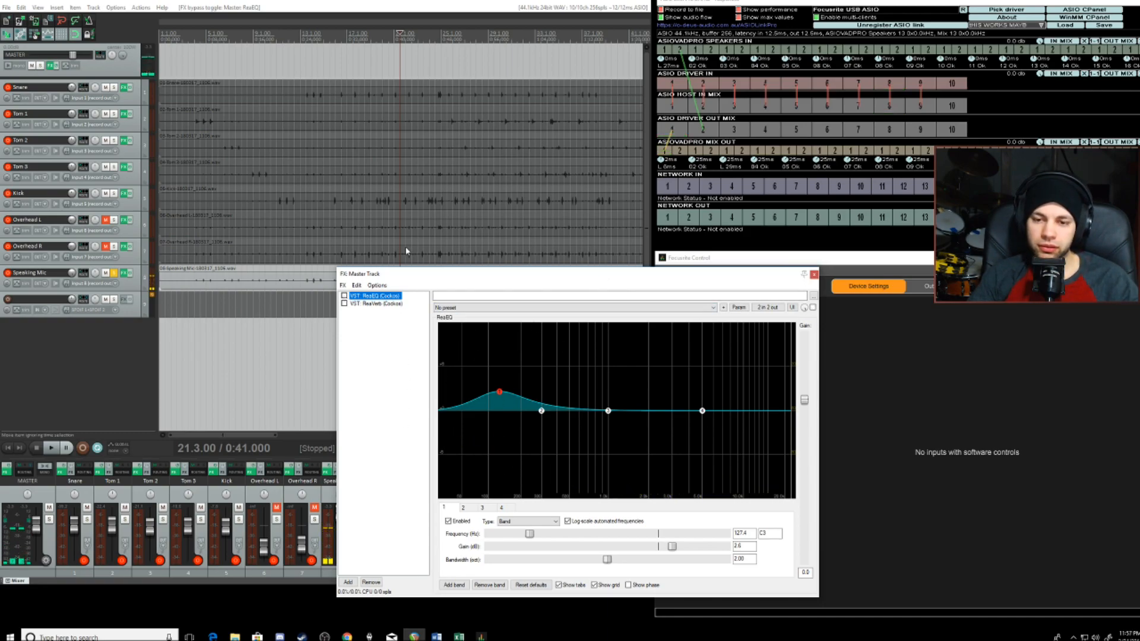
left_click_drag(566, 275, 330, 242)
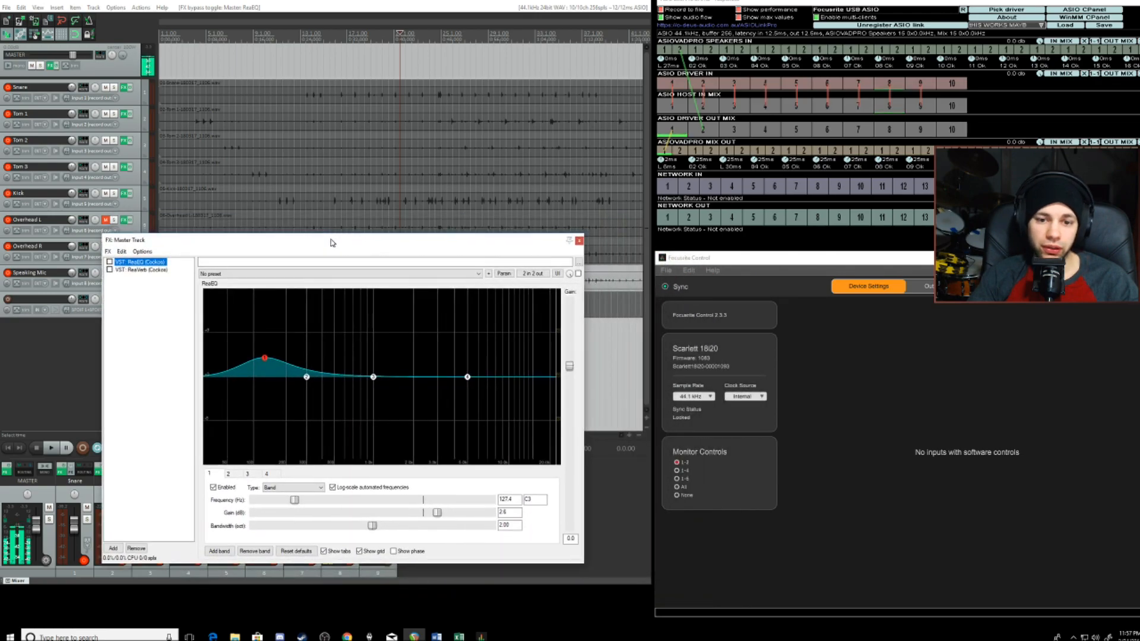
left_click(579, 241)
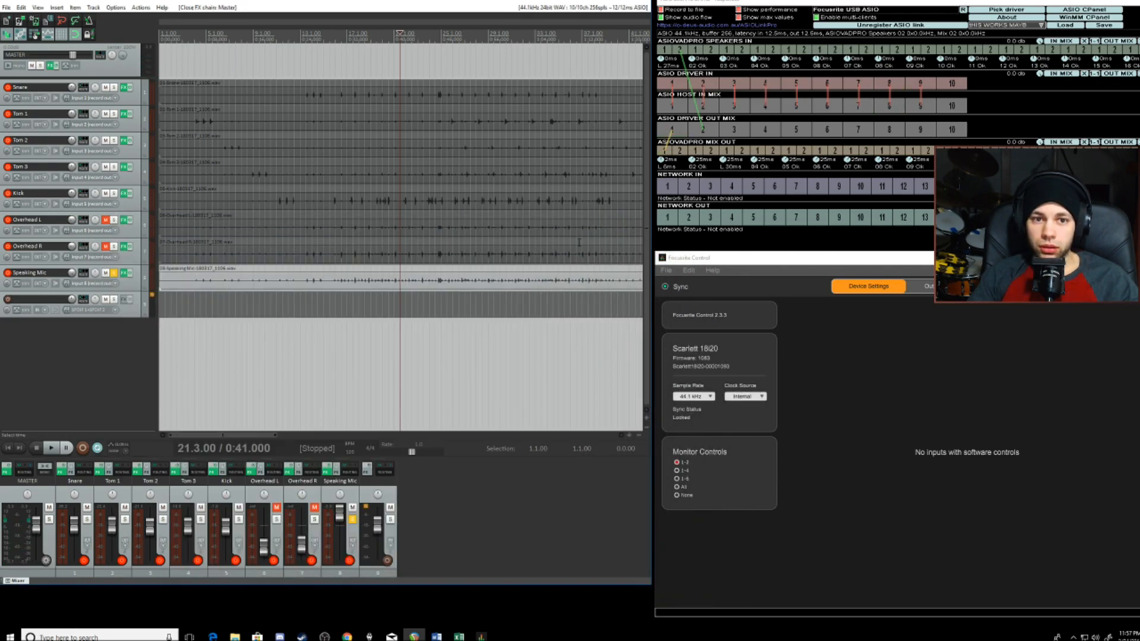
Step: Switch the master track's hardware output from mono Output 1 to the stereo pair Output 1 / Output 2
left_click(99, 56)
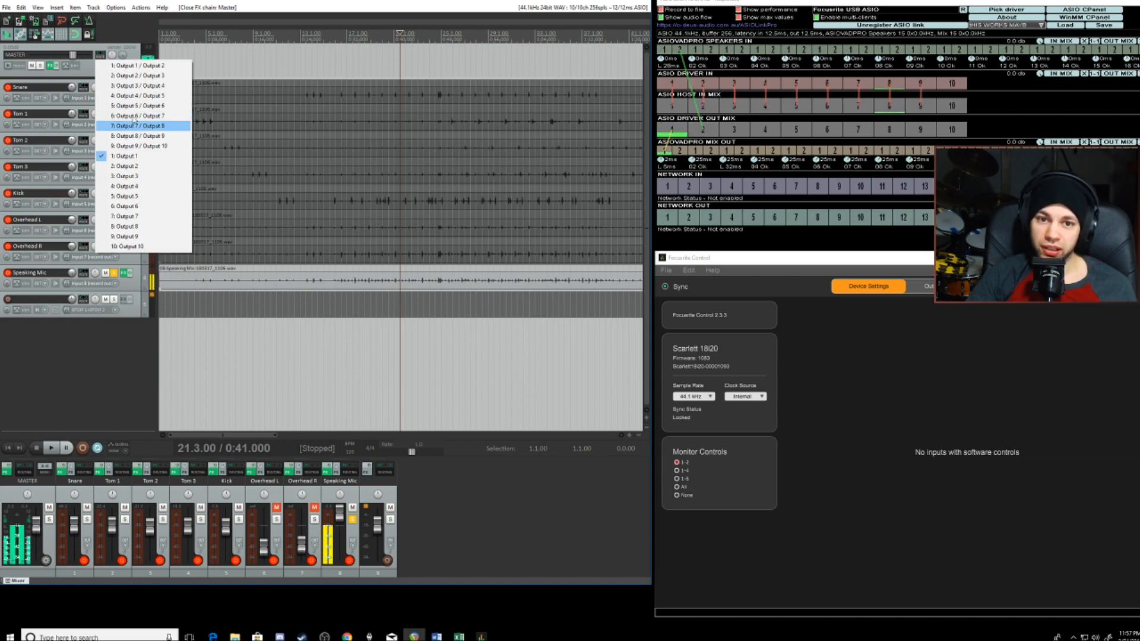
left_click(110, 66)
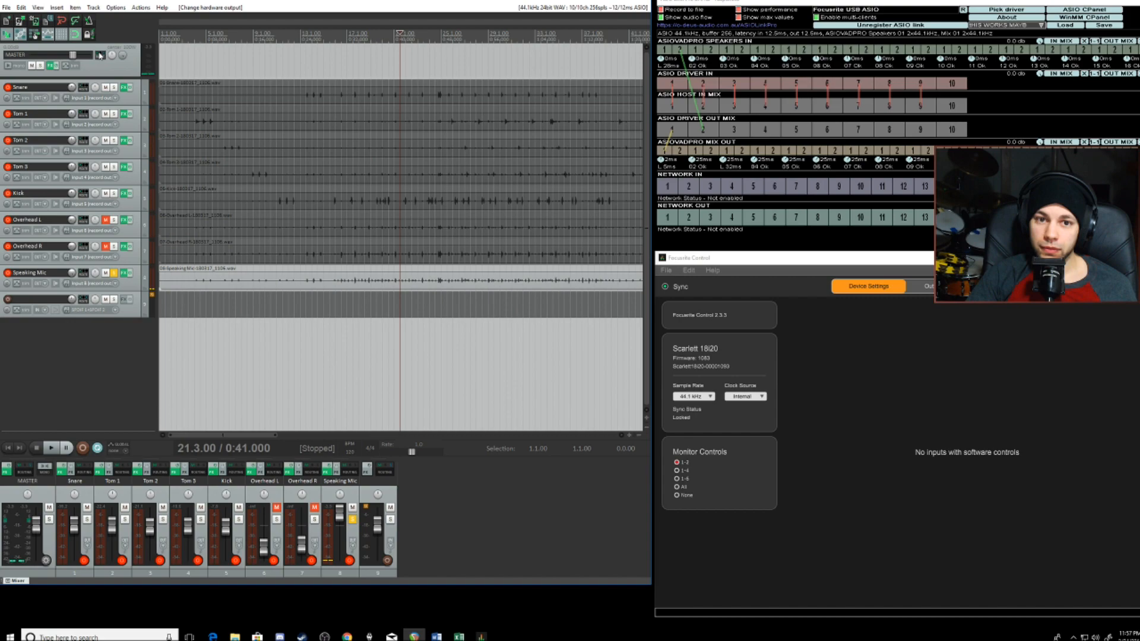
left_click(100, 55)
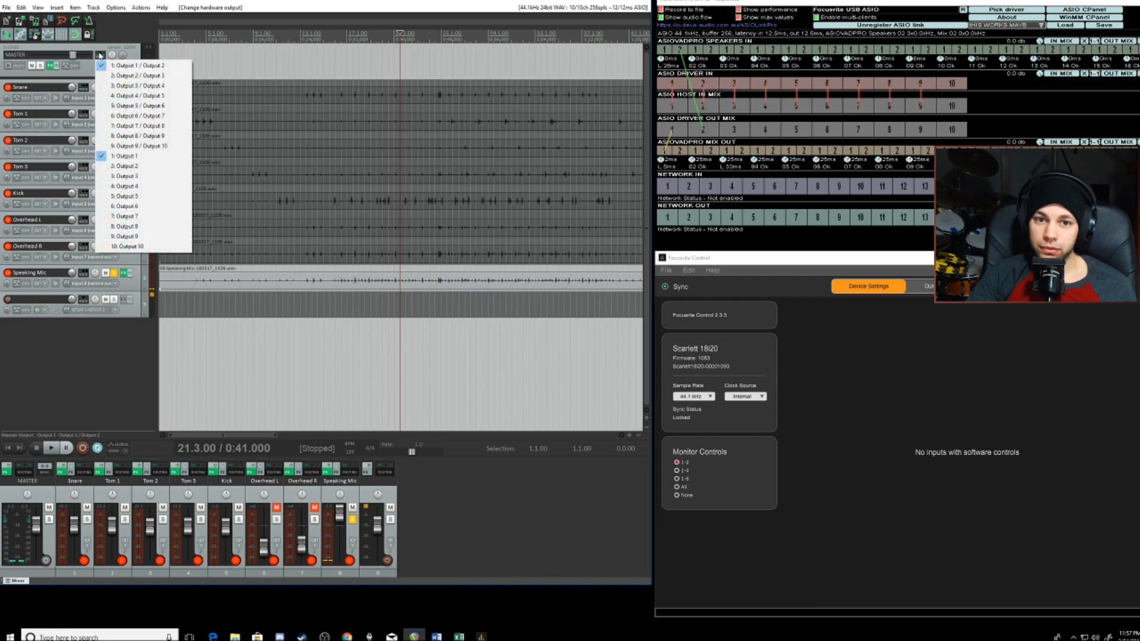
left_click(132, 156)
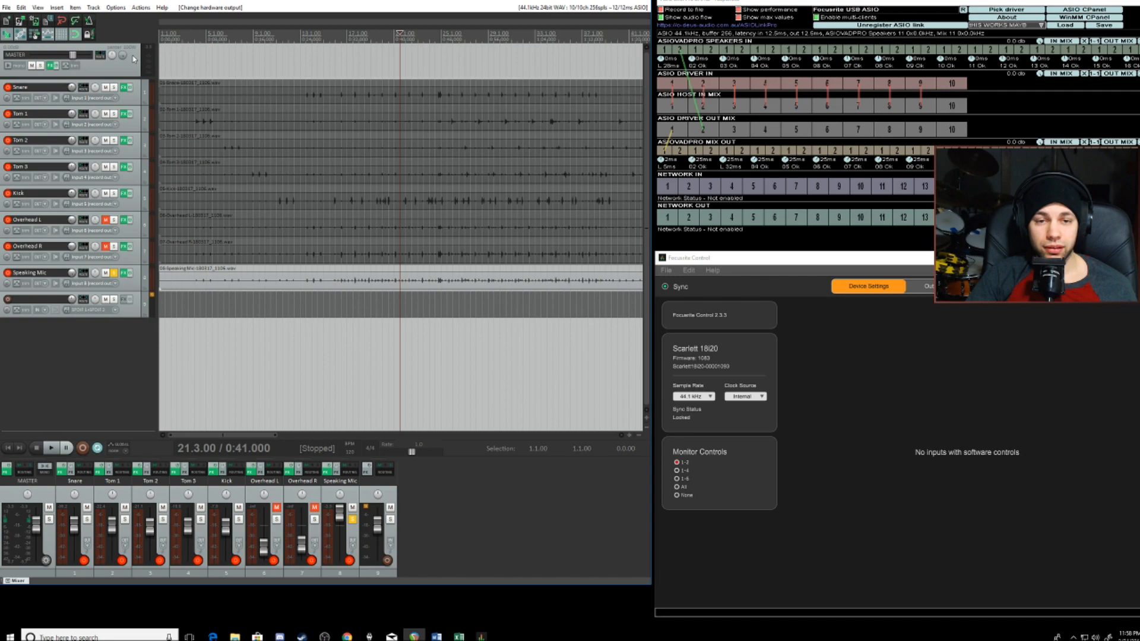
Step: Restore the master's mono Output 1, display the output routing in Focusrite Control, and remove the master's stereo Output 1 / Output 2
left_click(99, 55)
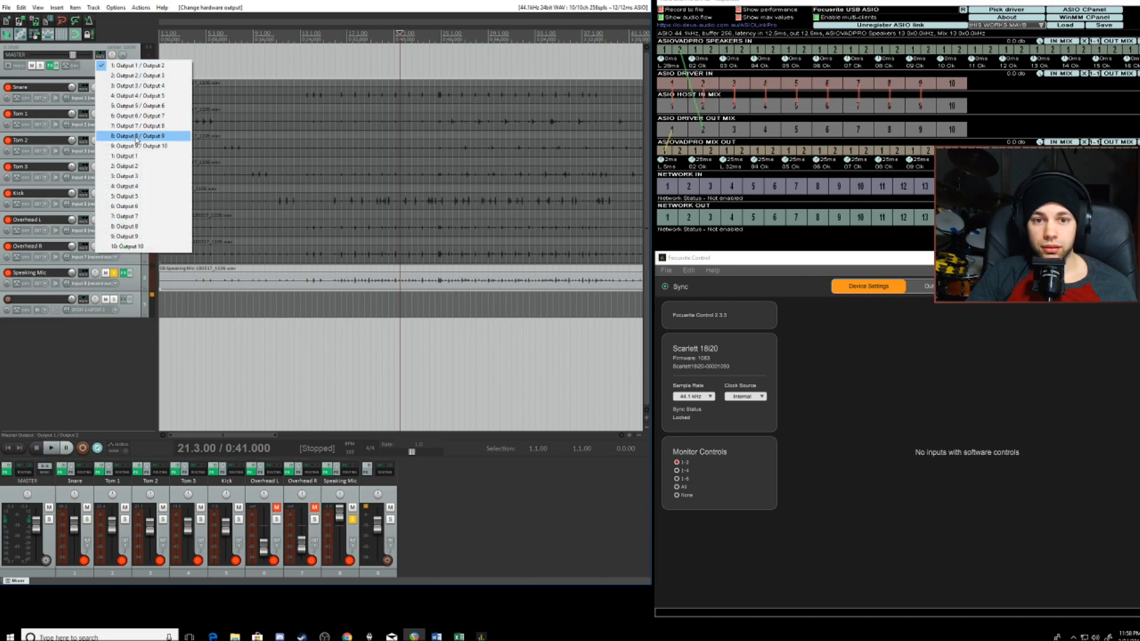
left_click(144, 156)
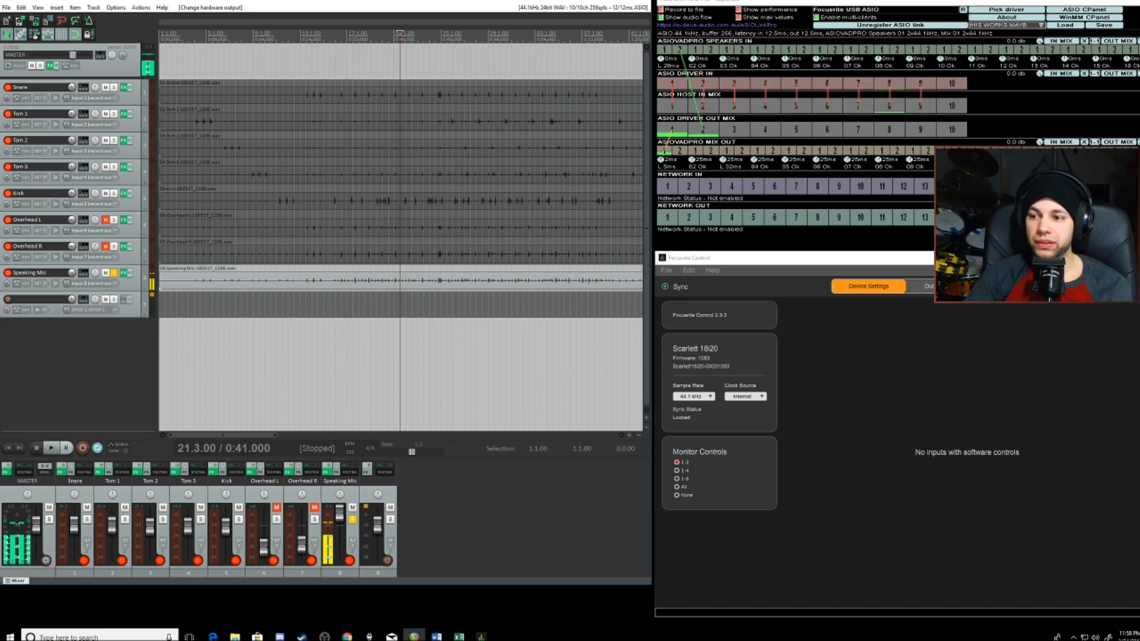
left_click(944, 286)
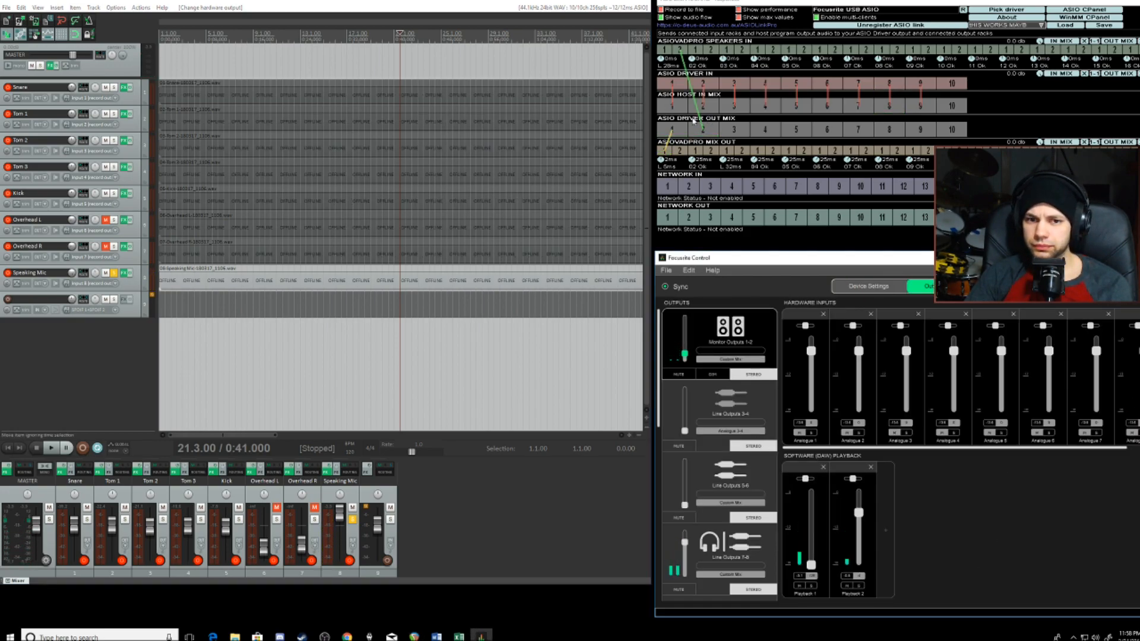
left_click(103, 56)
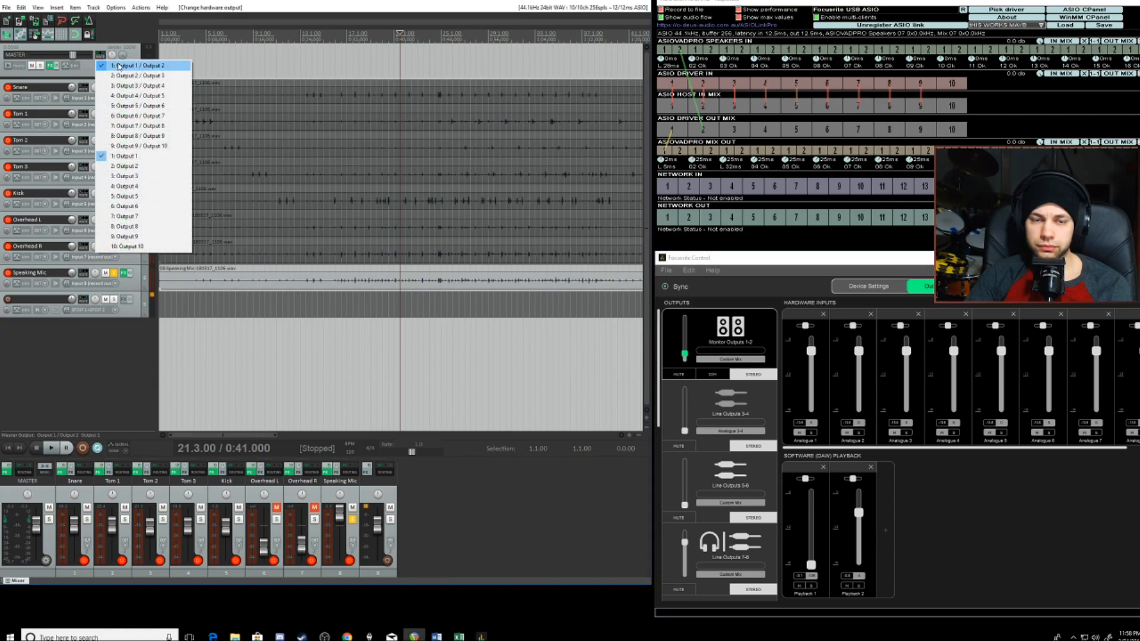
left_click(119, 66)
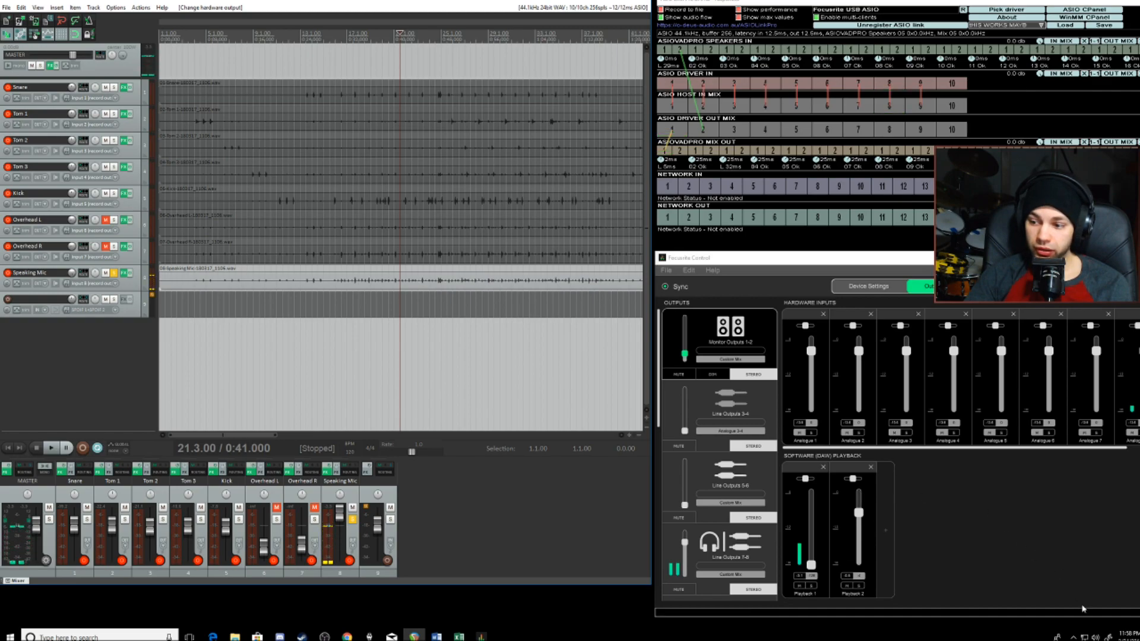
Step: Check the Windows playback device, and enable the master's stereo Output 1 / Output 2 briefly before switching it off again
right_click(1099, 636)
left_click(1100, 637)
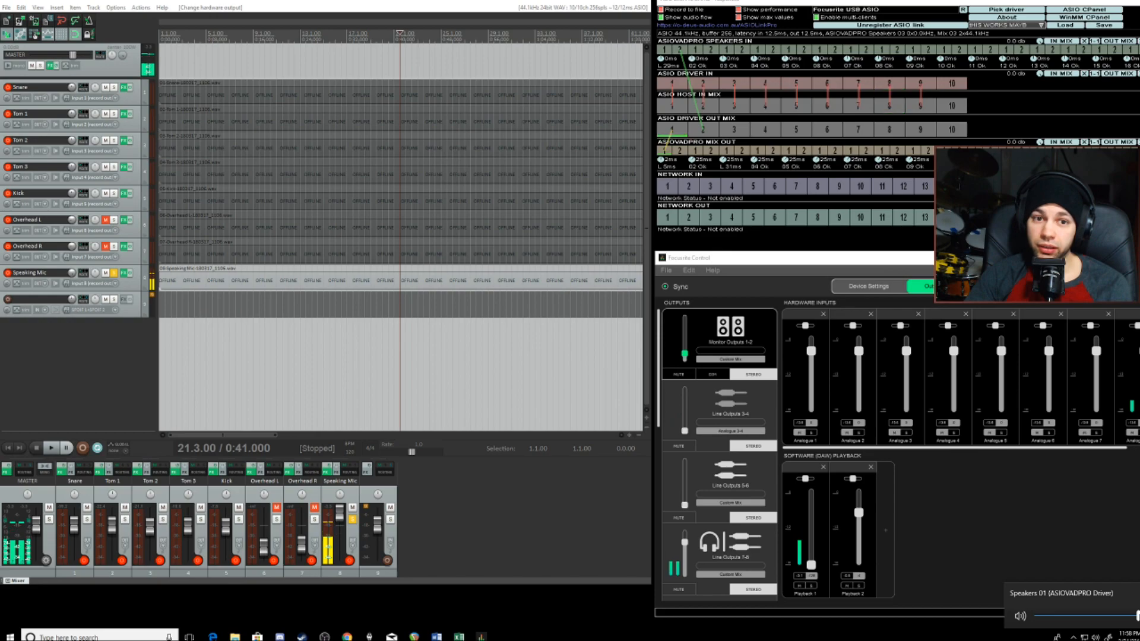
left_click(100, 56)
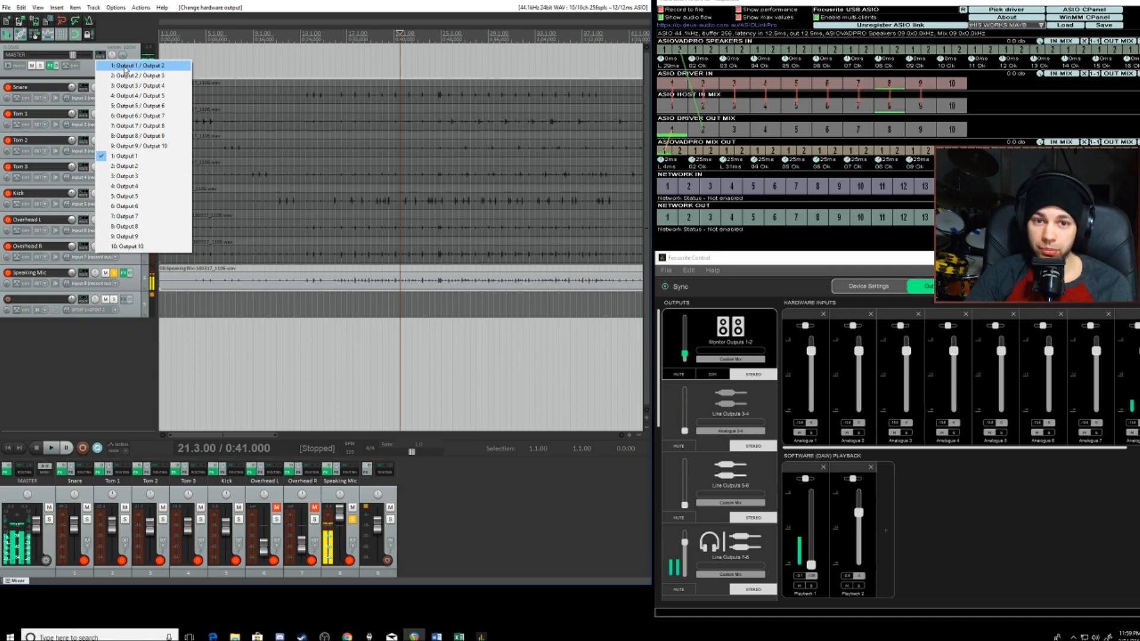
left_click(124, 69)
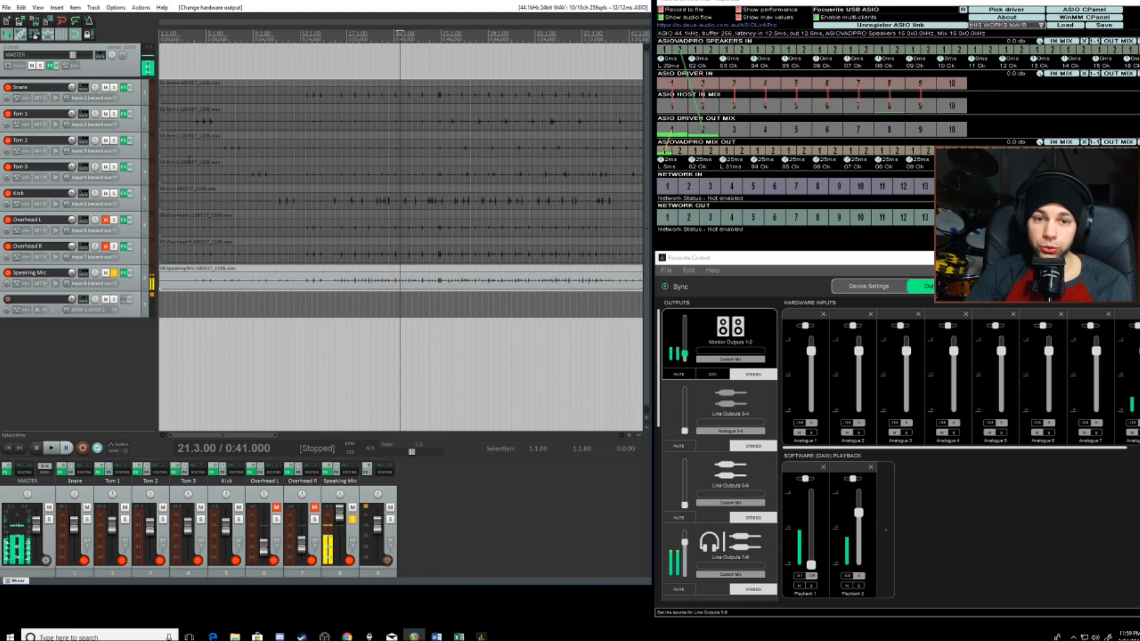
left_click(101, 57)
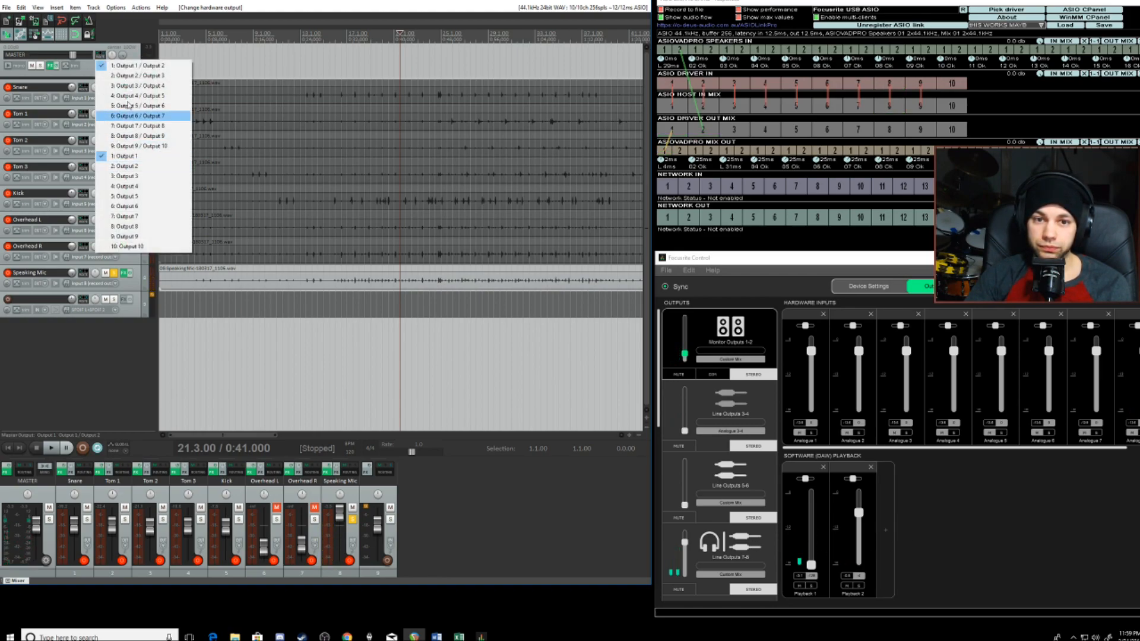
left_click(128, 65)
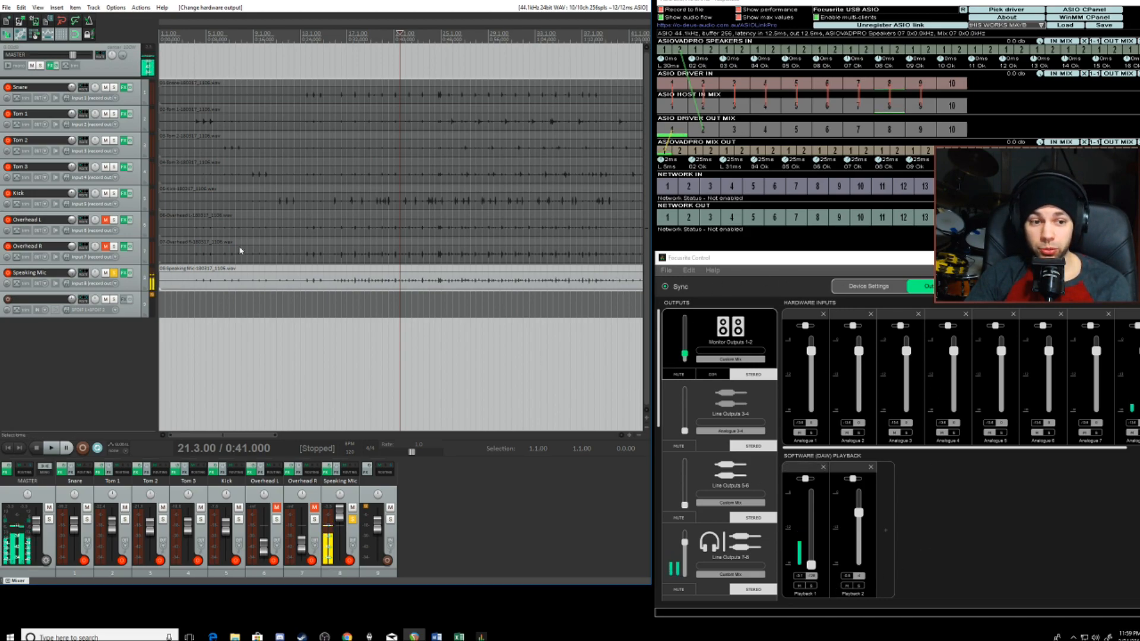
Step: Switch to OBS, move its window clear of the master track, and enable the master's stereo Output 1 / Output 2 in REAPER
key("alt+Tab")
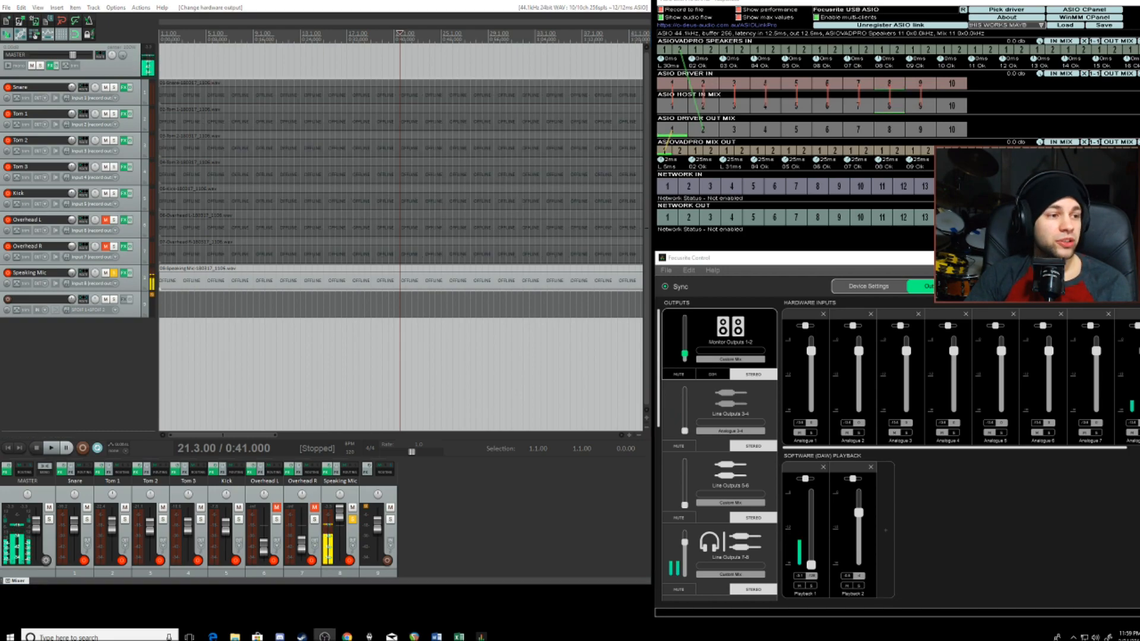
left_click_drag(0, 95, 511, 19)
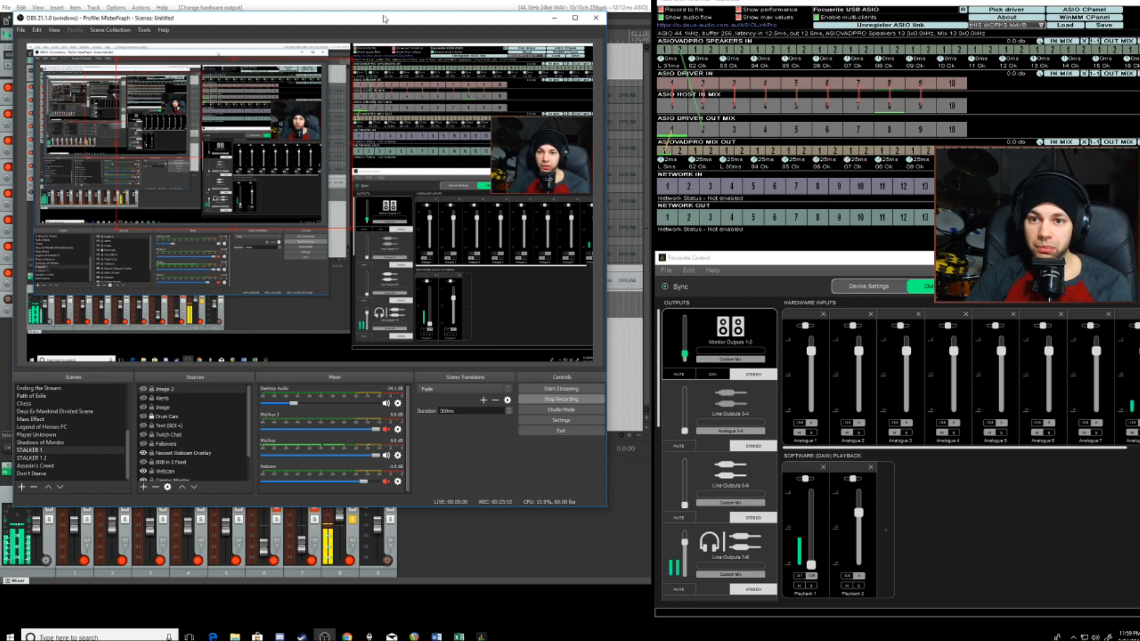
left_click_drag(395, 25, 282, 97)
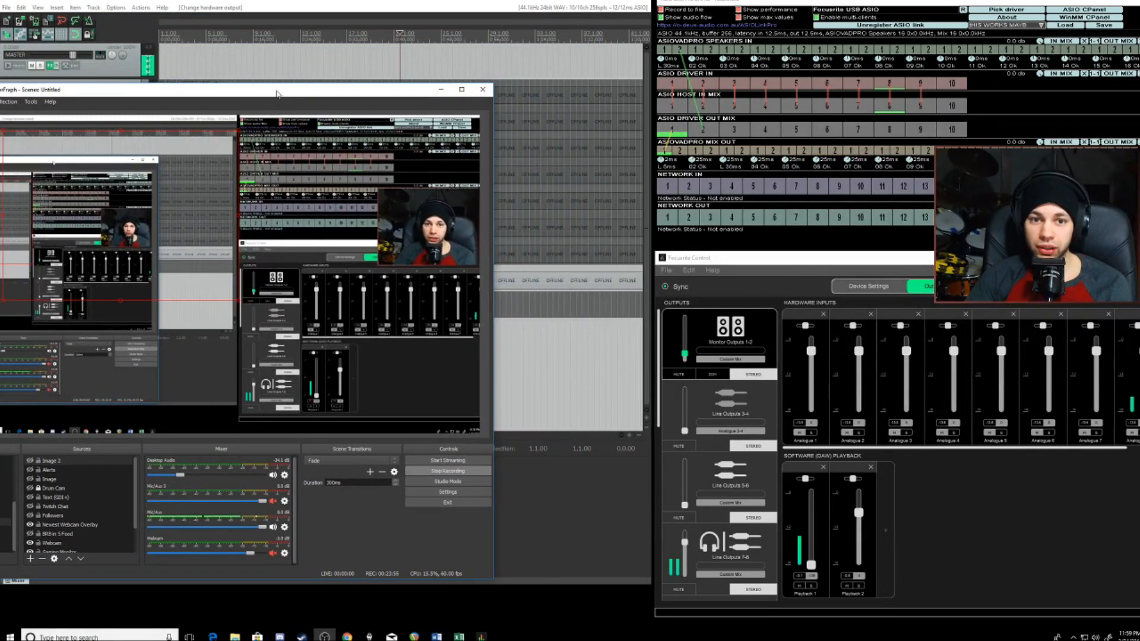
left_click(101, 58)
left_click(116, 66)
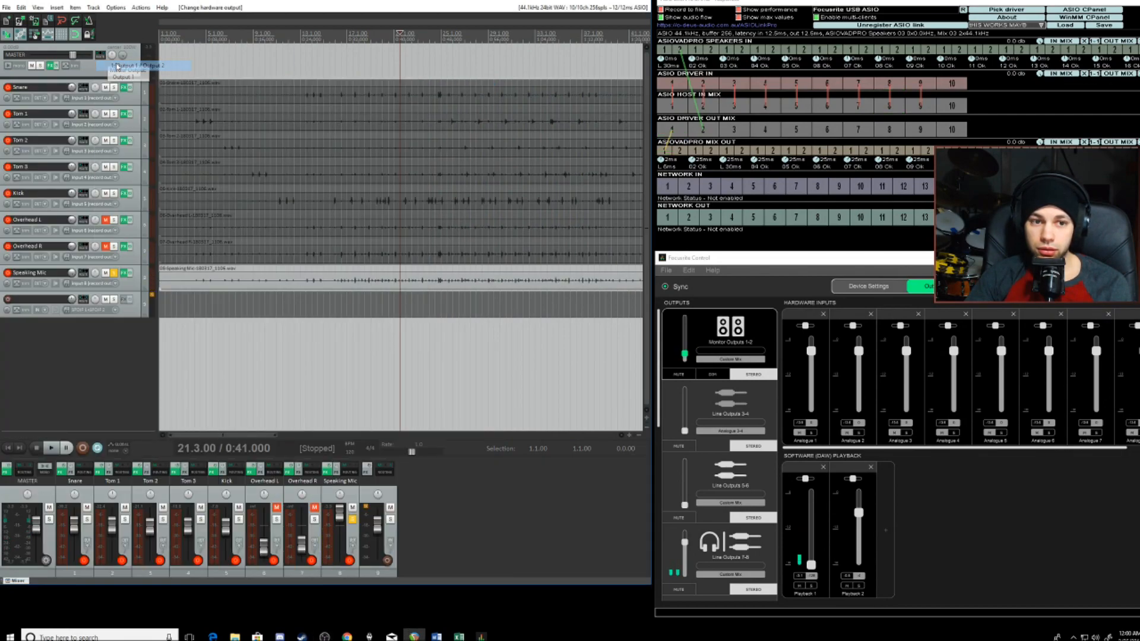
Step: View the OBS audio mixer, move its window down, and remove stereo Output 1 / Output 2 from the master in REAPER
left_click(324, 637)
left_click_drag(283, 94, 340, 90)
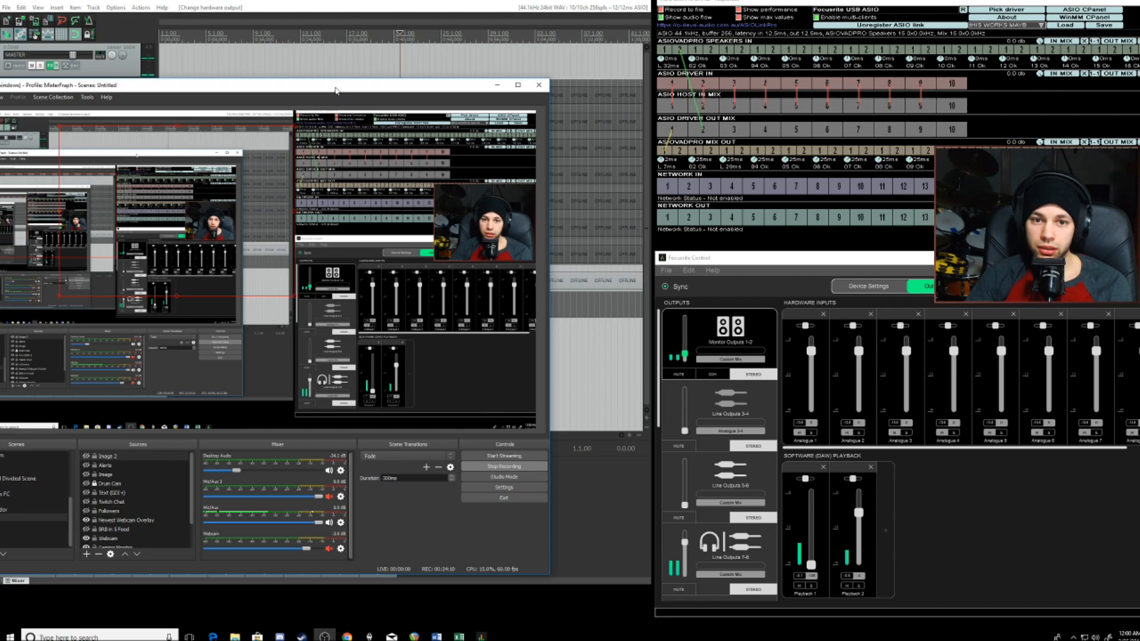
left_click_drag(310, 94, 308, 145)
left_click(100, 55)
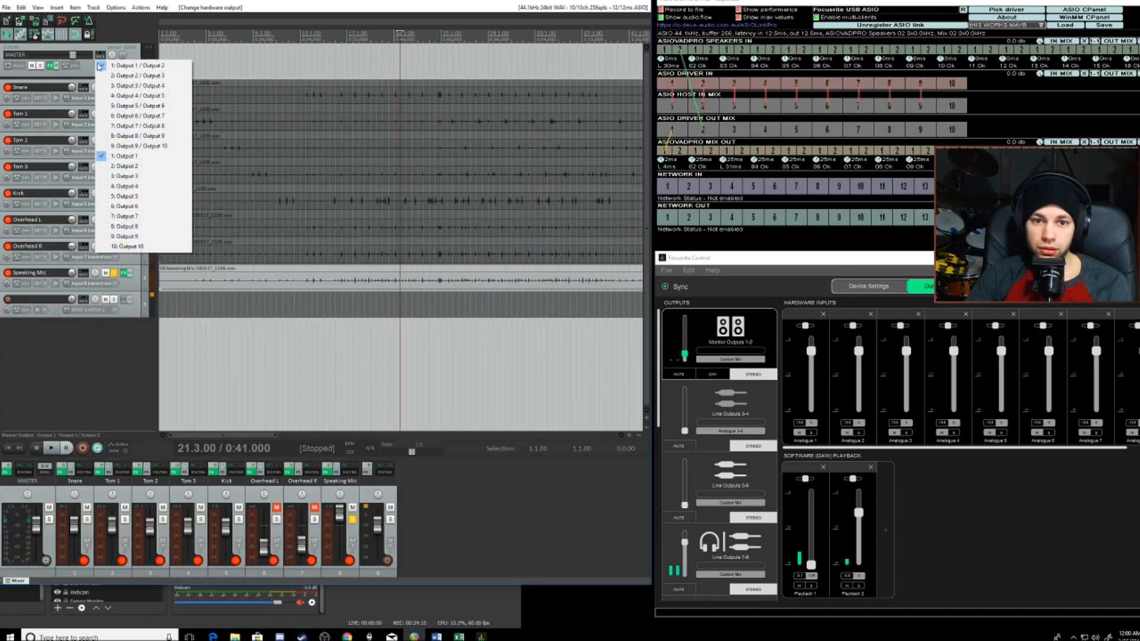
left_click(134, 66)
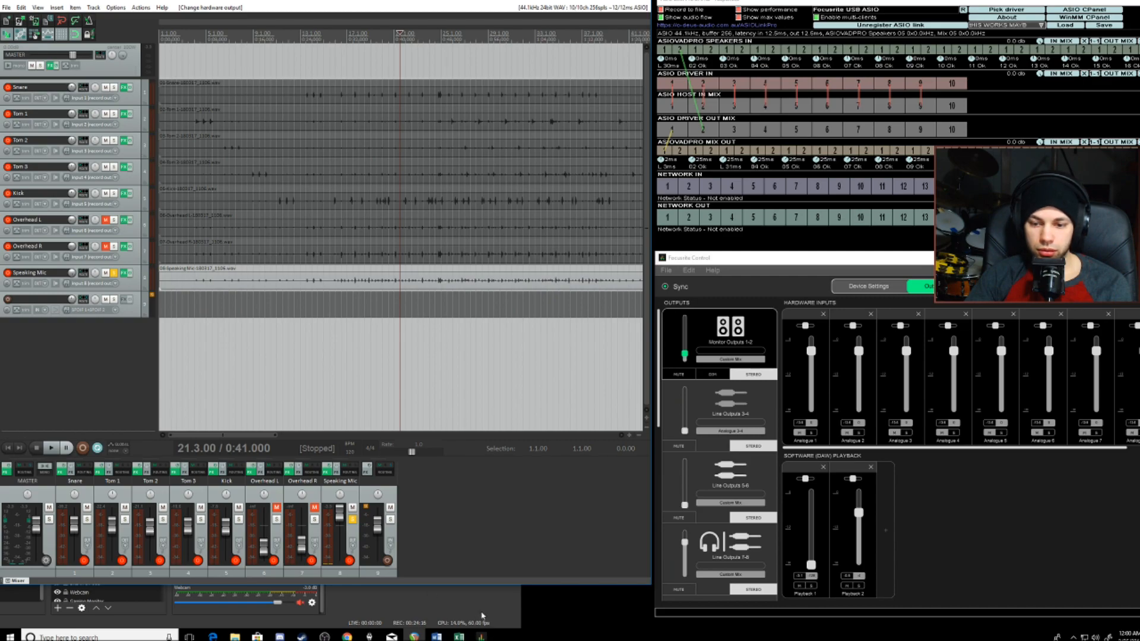
Step: Compare the OBS audio mixer with the Windows playback device, and move the OBS window out of view
left_click(481, 613)
left_click_drag(272, 136, 358, 117)
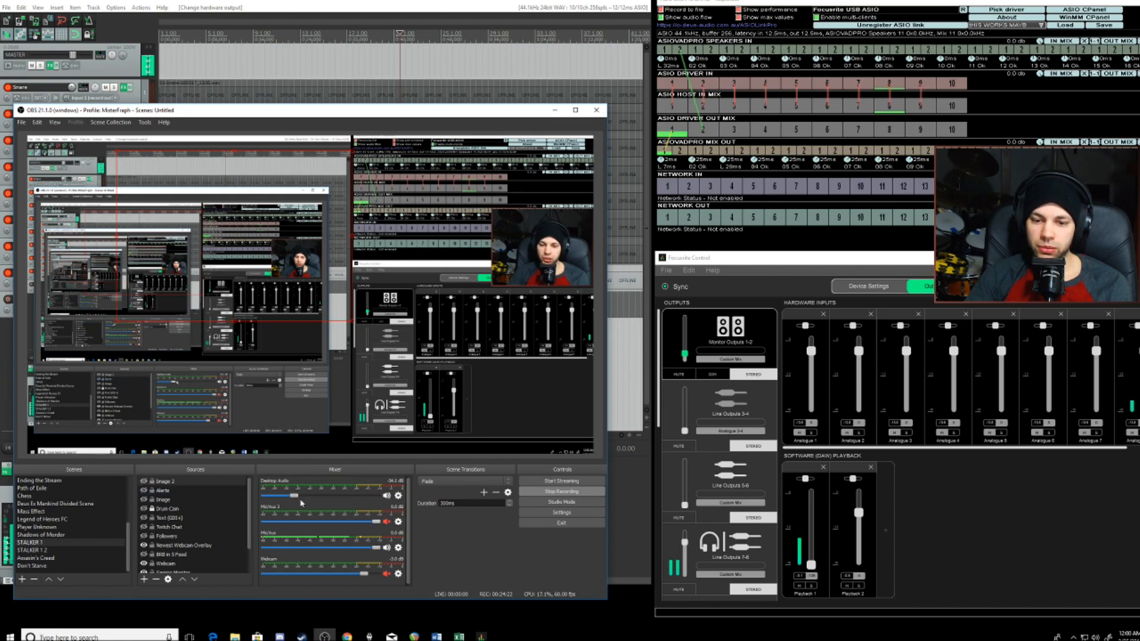
left_click(1095, 636)
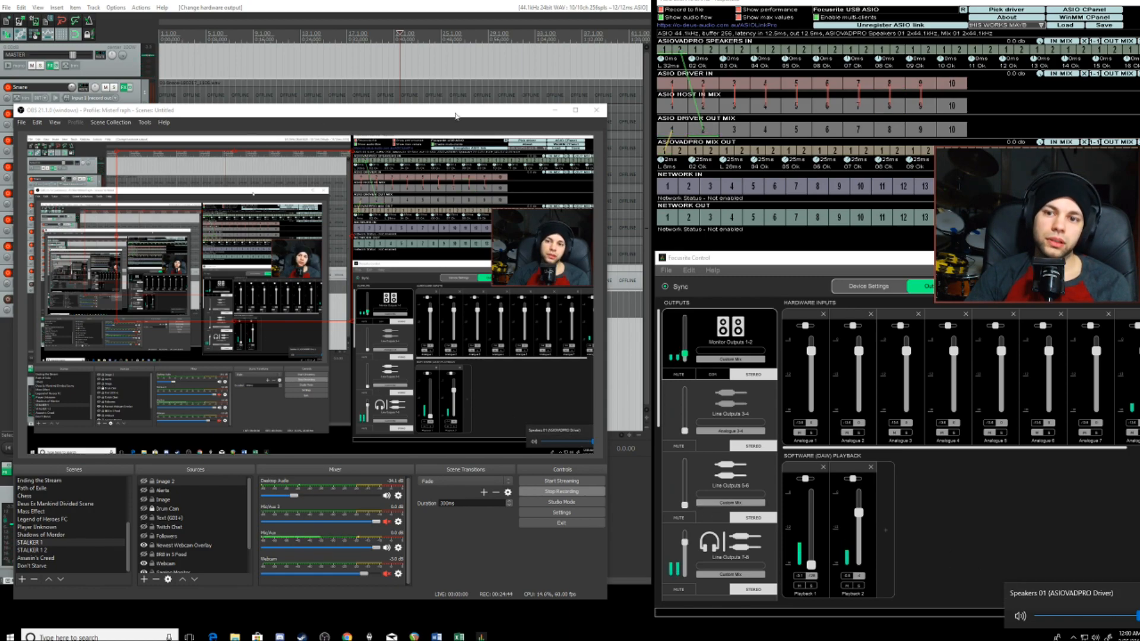
left_click_drag(454, 117, 0, 127)
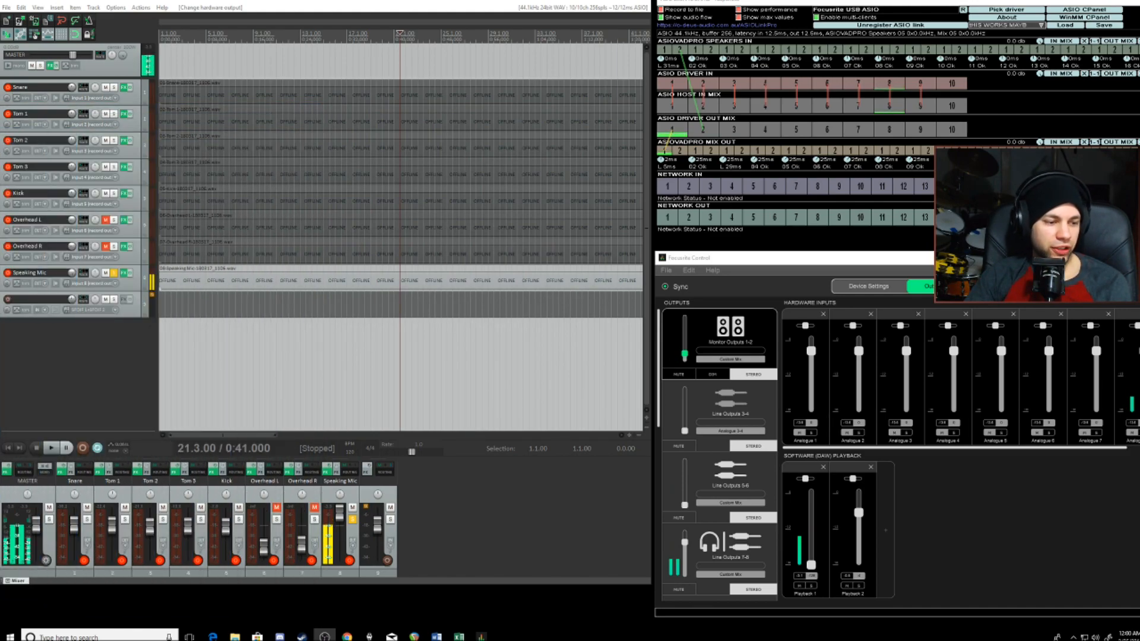